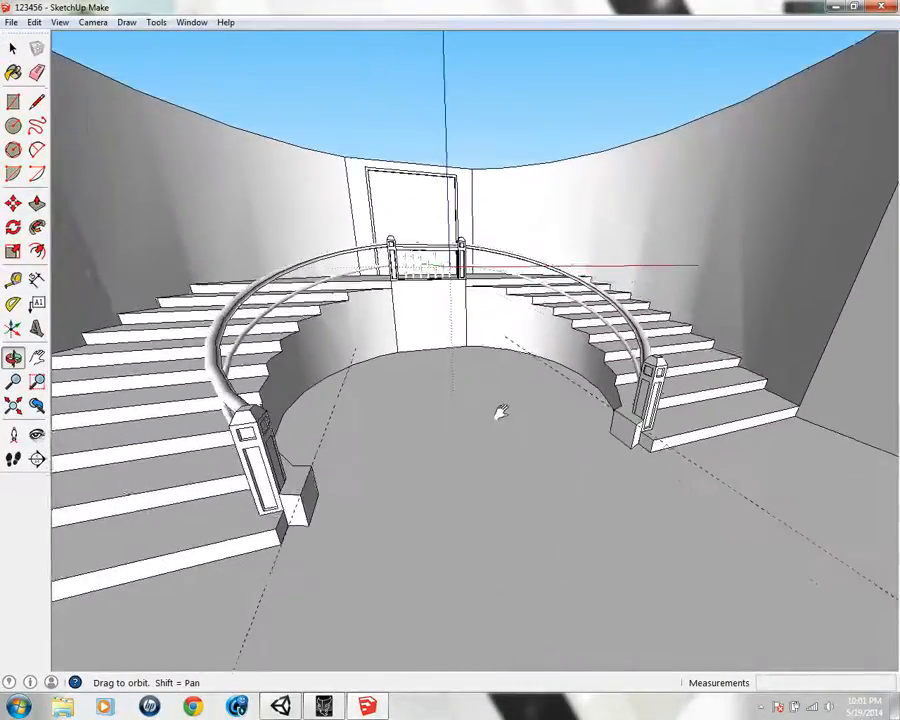
Draw a line about 22.11 m long across the floor between the inner front corners of the two lowest steps
key(space)
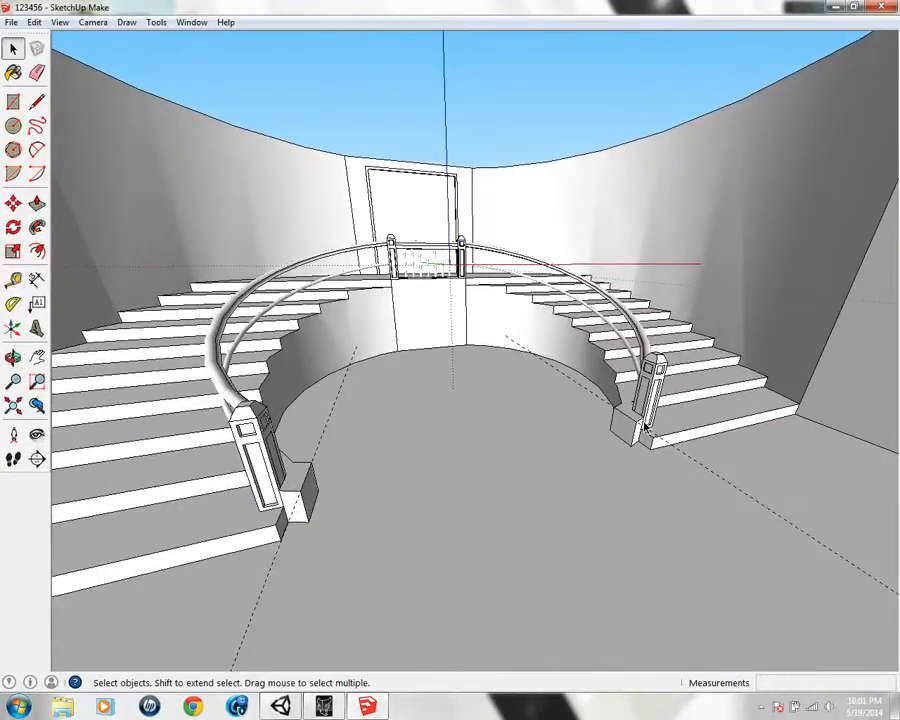
middle_drag(636, 418, 400, 470)
scroll(400, 470, up, 3)
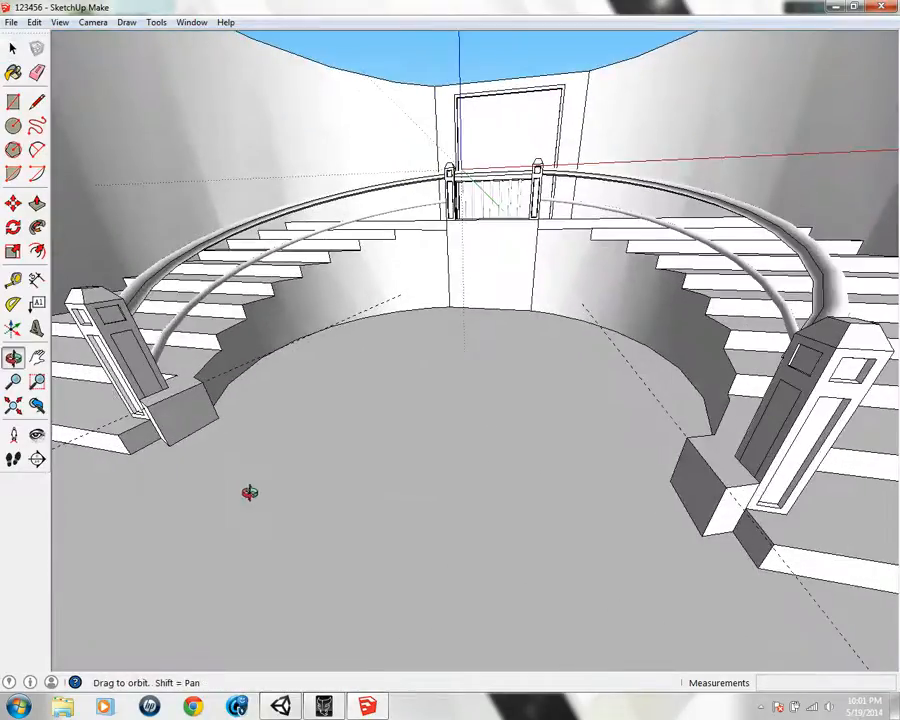
middle_drag(249, 492, 304, 516)
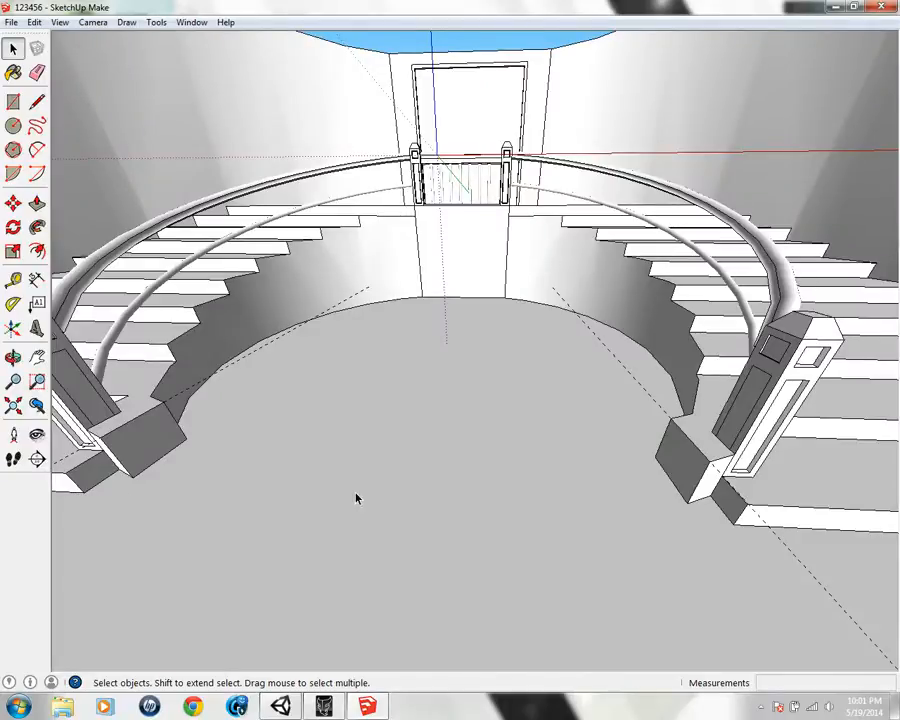
key(l)
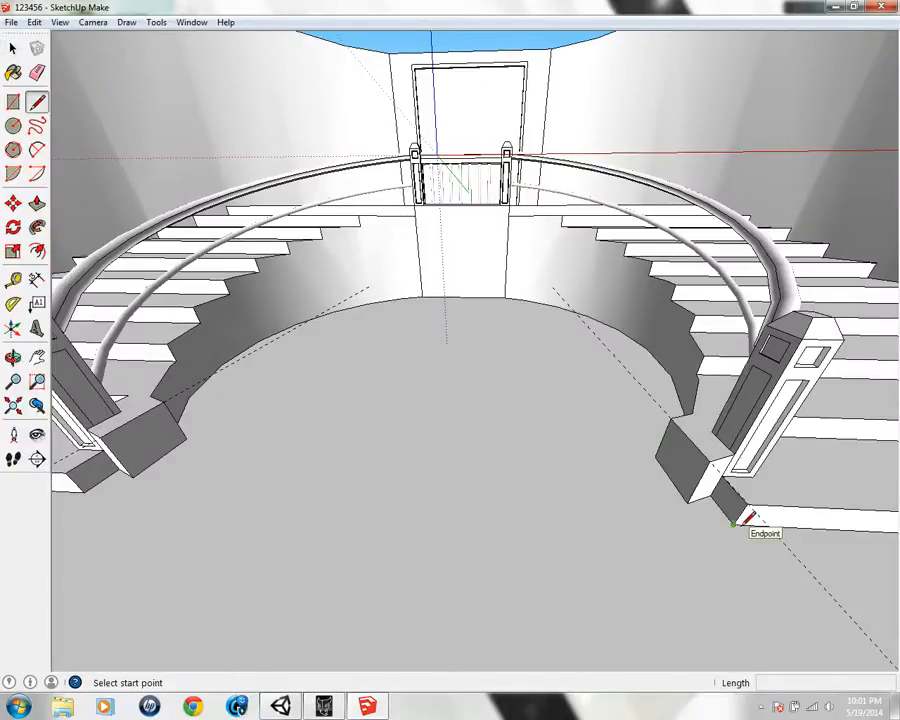
click(733, 522)
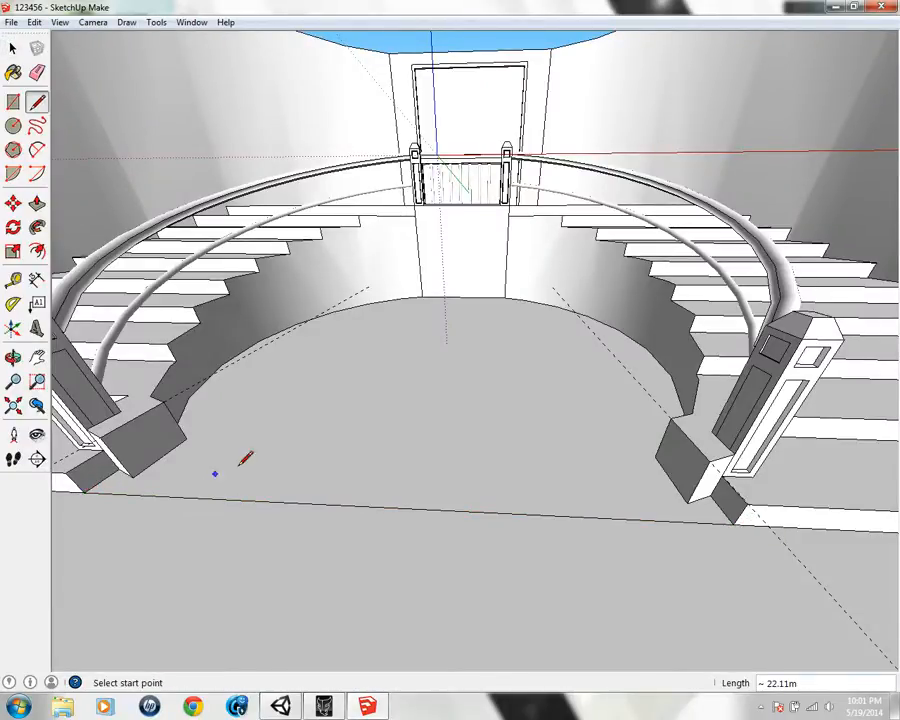
Examine the double staircase, its railings and the enclosed floor area from several angles
middle_drag(245, 458, 362, 512)
mouse_move(498, 428)
middle_down()
mouse_move(221, 438)
mouse_move(348, 534)
mouse_move(448, 506)
mouse_move(152, 304)
mouse_move(253, 382)
mouse_move(603, 388)
mouse_move(818, 251)
mouse_move(525, 250)
mouse_move(301, 305)
mouse_move(512, 335)
mouse_move(430, 400)
mouse_move(485, 455)
mouse_move(558, 426)
mouse_move(647, 428)
mouse_move(346, 380)
mouse_move(494, 370)
mouse_move(560, 390)
mouse_move(603, 251)
mouse_move(281, 342)
mouse_move(420, 333)
middle_up()
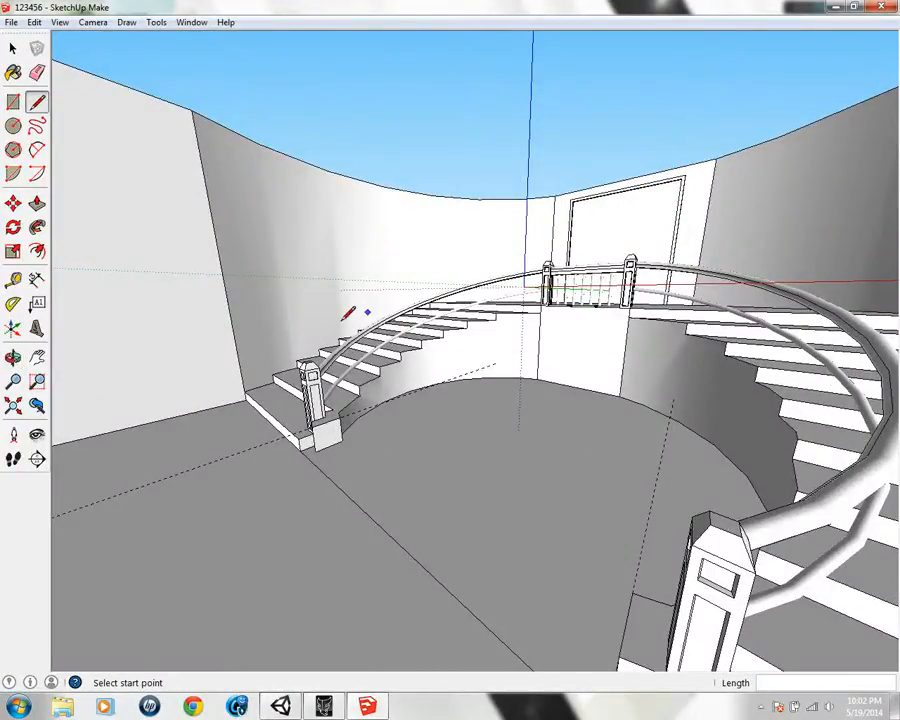
mouse_move(609, 290)
middle_down()
mouse_move(348, 478)
mouse_move(707, 321)
mouse_move(893, 368)
mouse_move(518, 367)
mouse_move(709, 422)
middle_up()
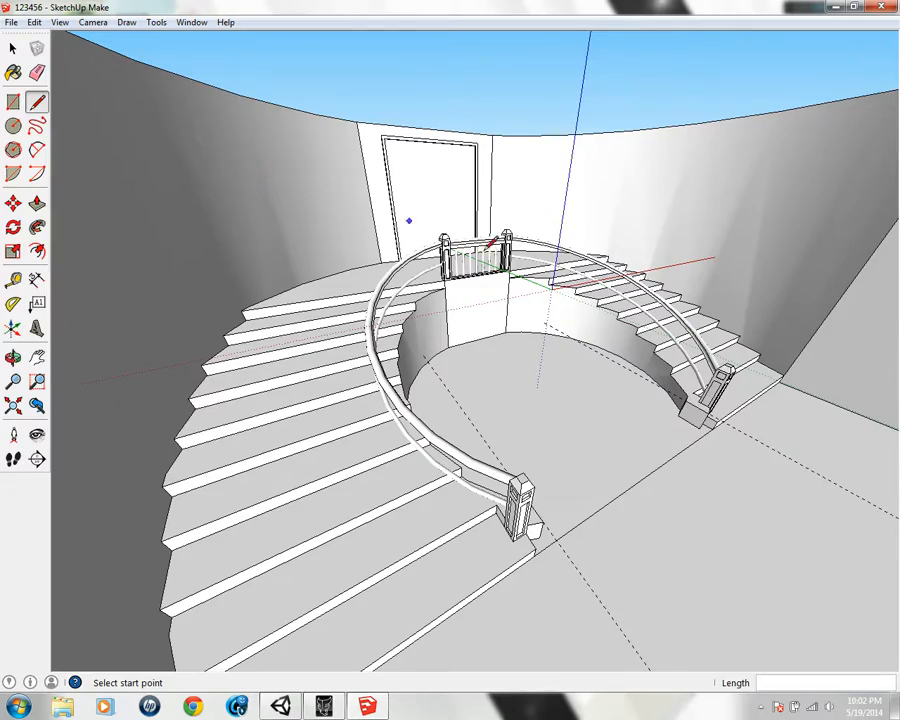
middle_drag(560, 297, 238, 284)
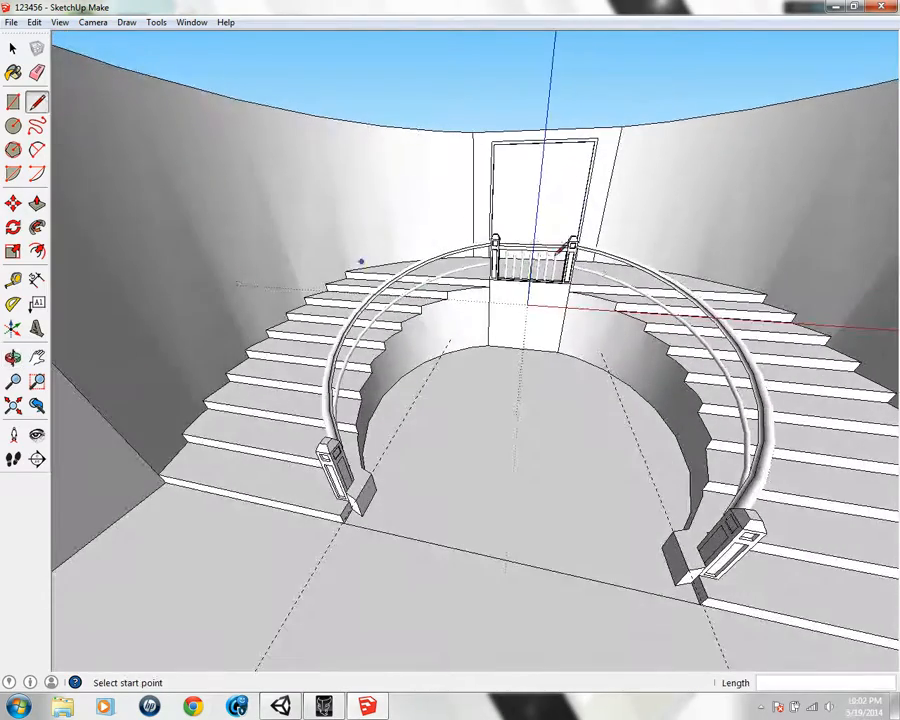
mouse_move(776, 302)
middle_down()
mouse_move(554, 378)
mouse_move(259, 382)
mouse_move(581, 323)
mouse_move(843, 237)
mouse_move(615, 249)
mouse_move(370, 209)
mouse_move(545, 244)
mouse_move(647, 396)
mouse_move(609, 414)
mouse_move(699, 325)
mouse_move(518, 345)
mouse_move(414, 296)
mouse_move(681, 227)
mouse_move(706, 260)
middle_up()
key(l)
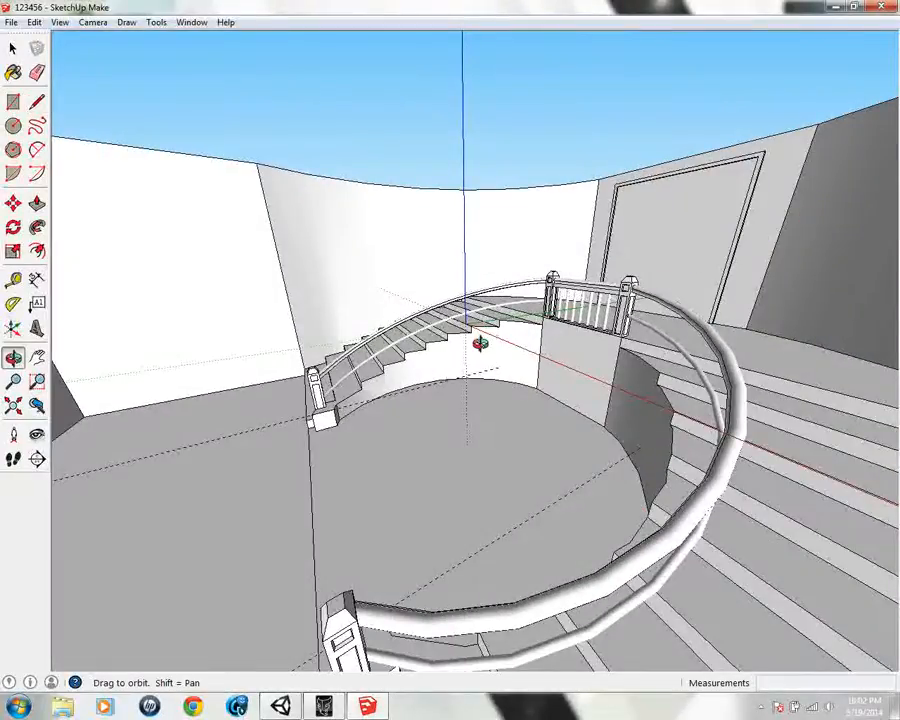
middle_drag(480, 343, 651, 229)
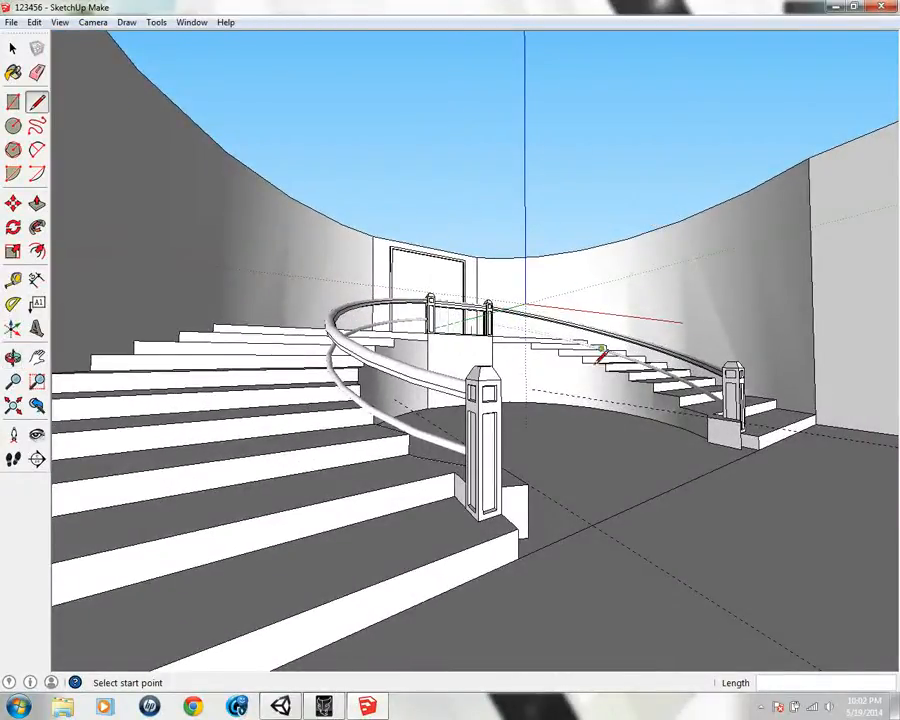
mouse_move(601, 356)
middle_down()
mouse_move(518, 287)
mouse_move(629, 70)
mouse_move(484, 6)
mouse_move(331, 53)
mouse_move(387, 144)
mouse_move(478, 157)
mouse_move(542, 223)
mouse_move(432, 571)
mouse_move(516, 267)
mouse_move(640, 169)
mouse_move(368, 183)
mouse_move(42, 360)
middle_up()
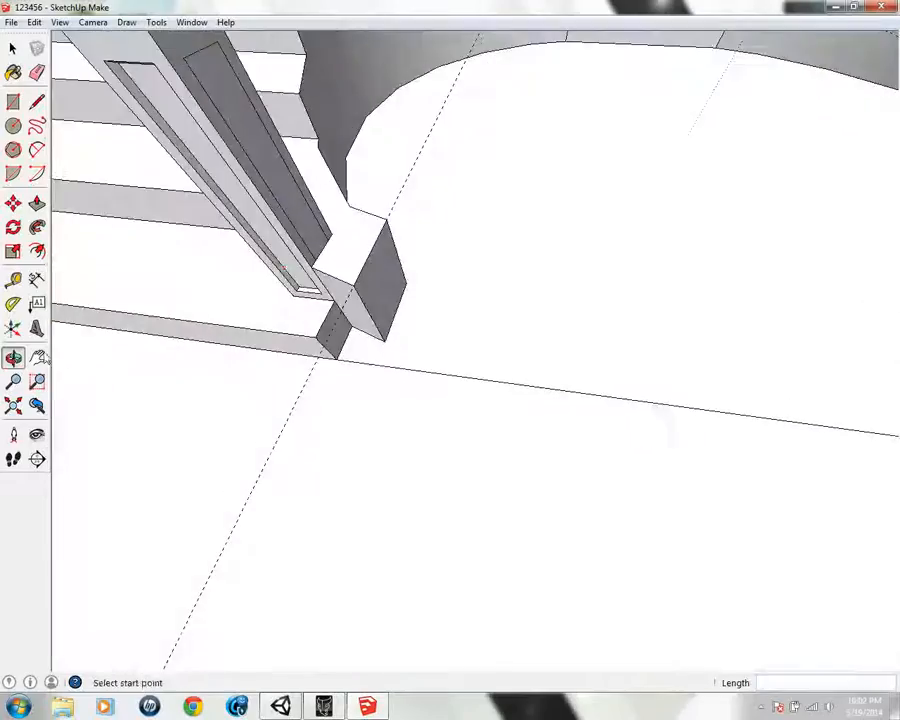
Push the enclosed floor area between the two staircases down by 1 m
scroll(518, 301, down, 5)
mouse_move(559, 334)
middle_down()
mouse_move(549, 316)
mouse_move(398, 343)
mouse_move(233, 325)
mouse_move(534, 261)
mouse_move(354, 235)
mouse_move(251, 82)
mouse_move(488, 114)
mouse_move(563, 102)
mouse_move(305, 60)
mouse_move(212, 60)
mouse_move(402, 44)
mouse_move(580, 147)
mouse_move(580, 235)
mouse_move(676, 386)
mouse_move(565, 305)
mouse_move(562, 380)
mouse_move(508, 426)
mouse_move(771, 304)
mouse_move(840, 255)
mouse_move(679, 346)
mouse_move(472, 402)
mouse_move(578, 300)
mouse_move(430, 287)
mouse_move(679, 283)
mouse_move(503, 452)
mouse_move(444, 179)
mouse_move(462, 440)
mouse_move(496, 408)
mouse_move(233, 438)
mouse_move(430, 460)
mouse_move(418, 500)
mouse_move(502, 413)
middle_up()
key(l)
key(p)
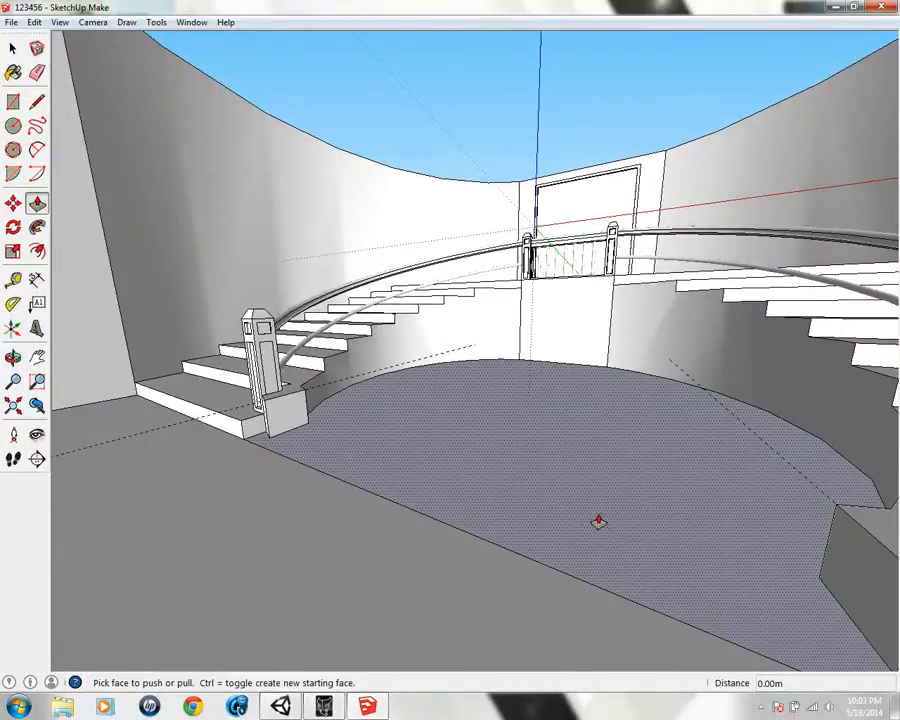
click(551, 452)
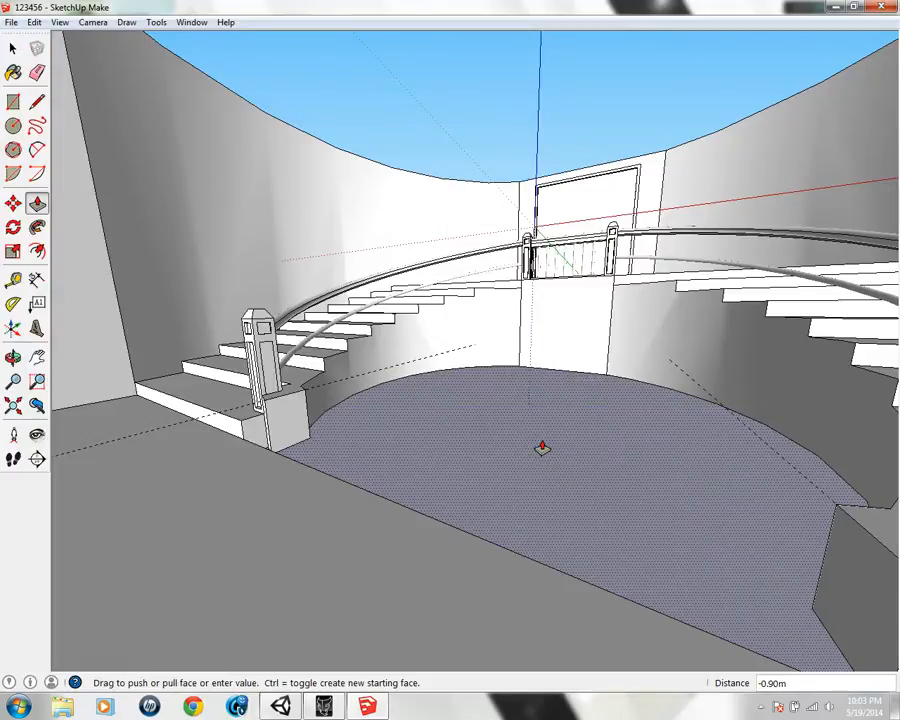
key(Return)
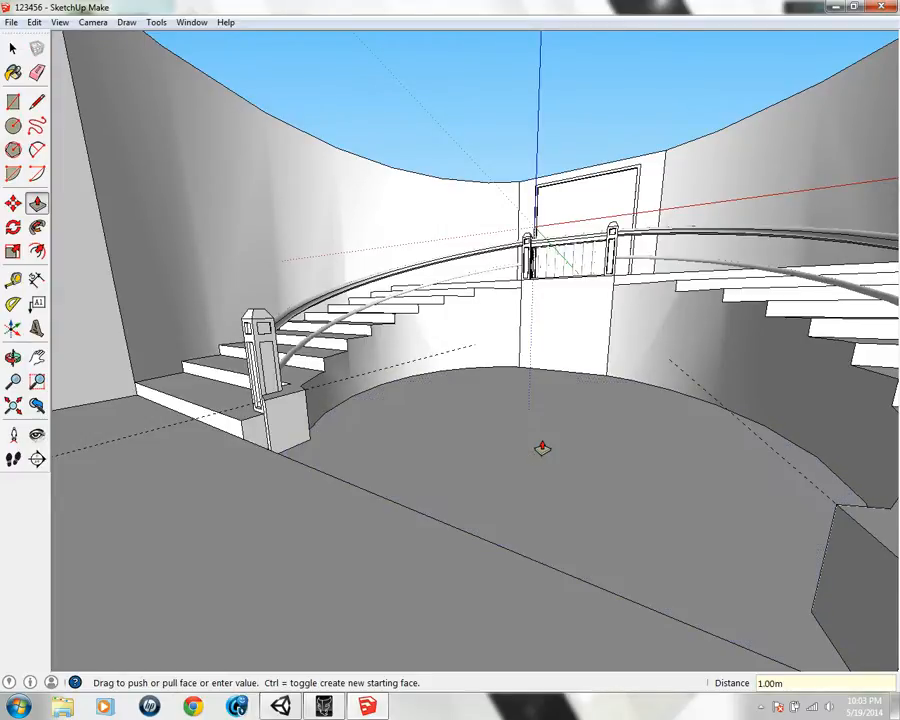
Add five parallel guide lines across the sunken floor, starting at the inner corner of the newel post base
middle_drag(542, 447, 259, 514)
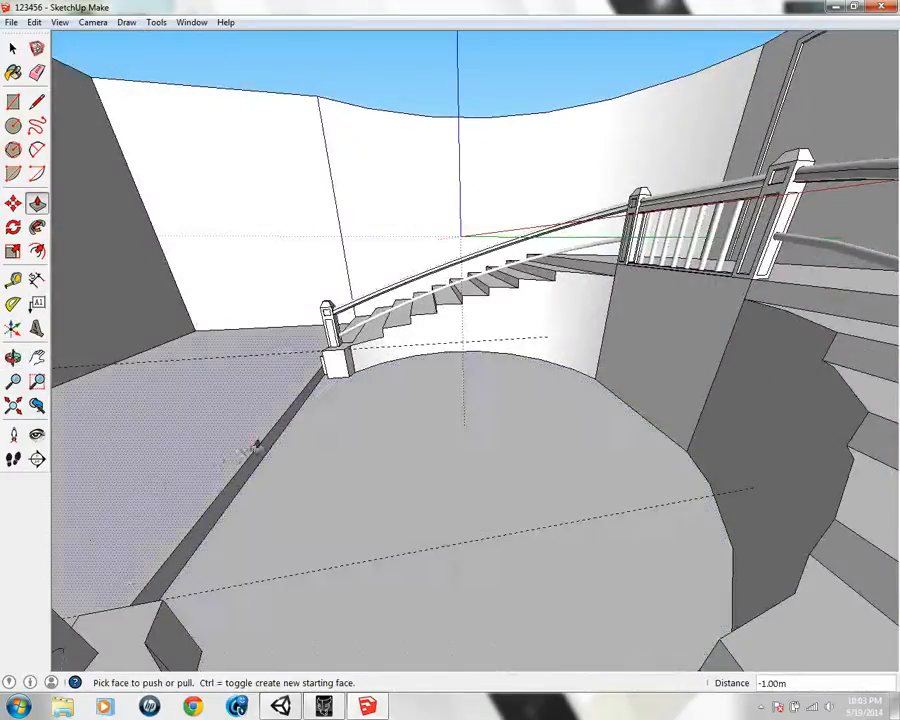
middle_drag(351, 407, 589, 462)
scroll(625, 435, up, 4)
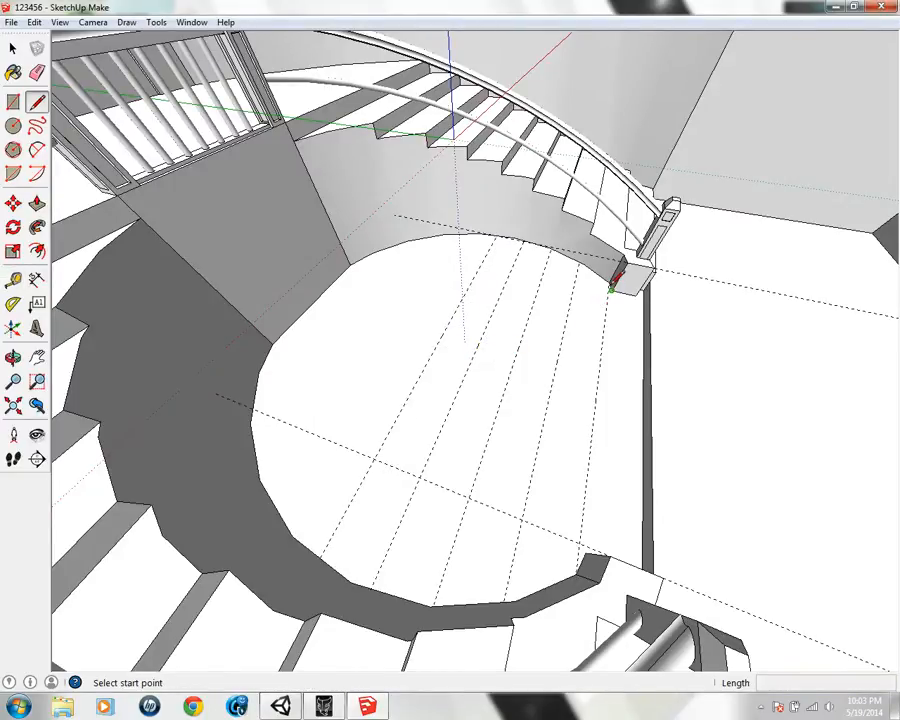
Draw the first step line on the sunken floor along the front guide, between the inner corners of the newel post bases
scroll(612, 285, up, 8)
mouse_move(612, 296)
middle_down()
mouse_move(544, 317)
mouse_move(643, 298)
middle_up()
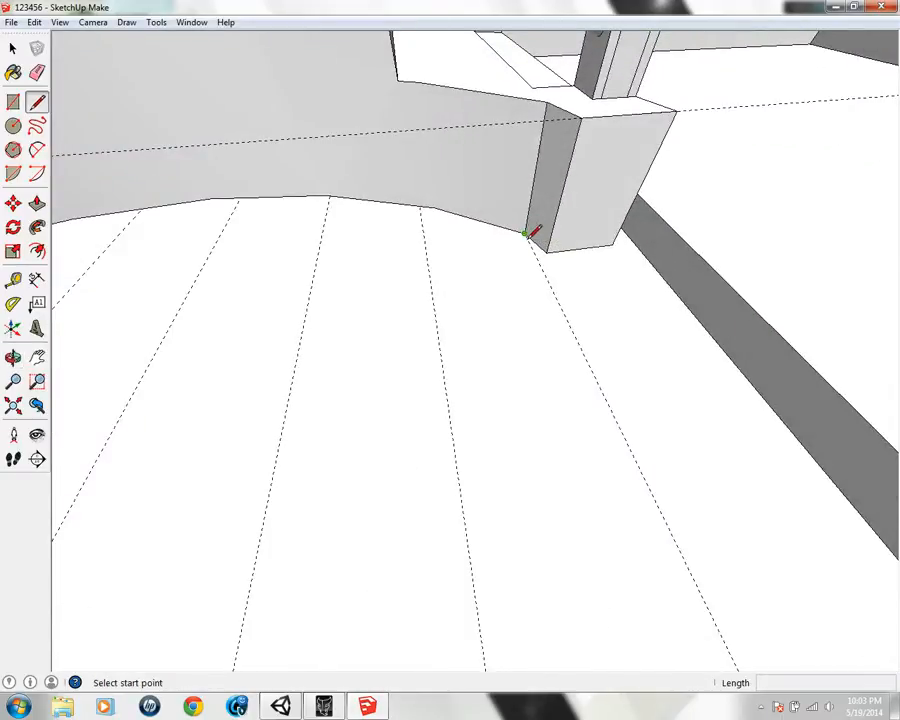
scroll(530, 232, up, 4)
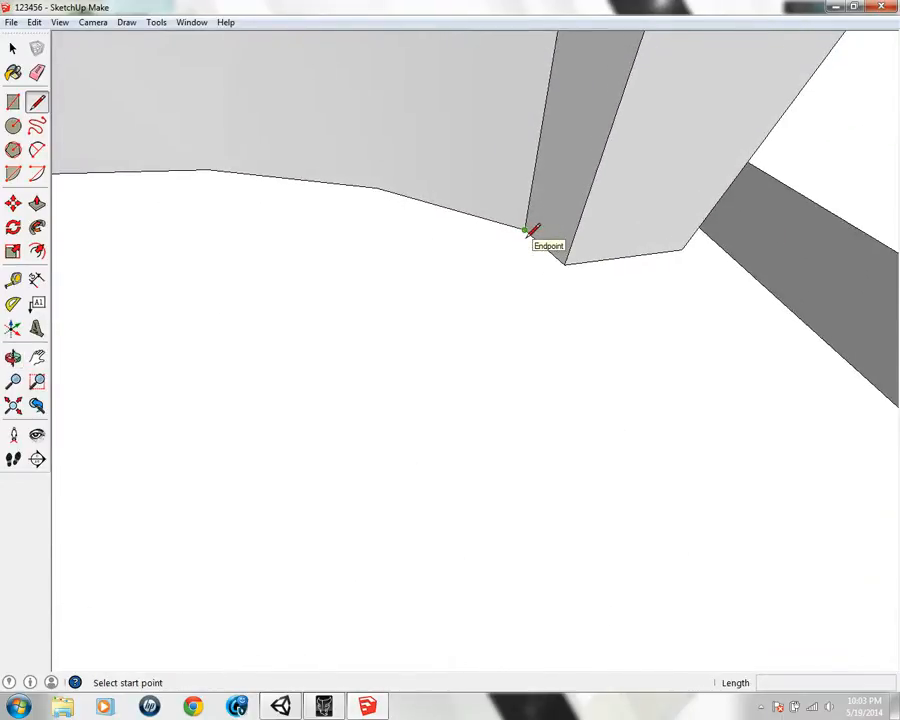
middle_drag(436, 335, 424, 368)
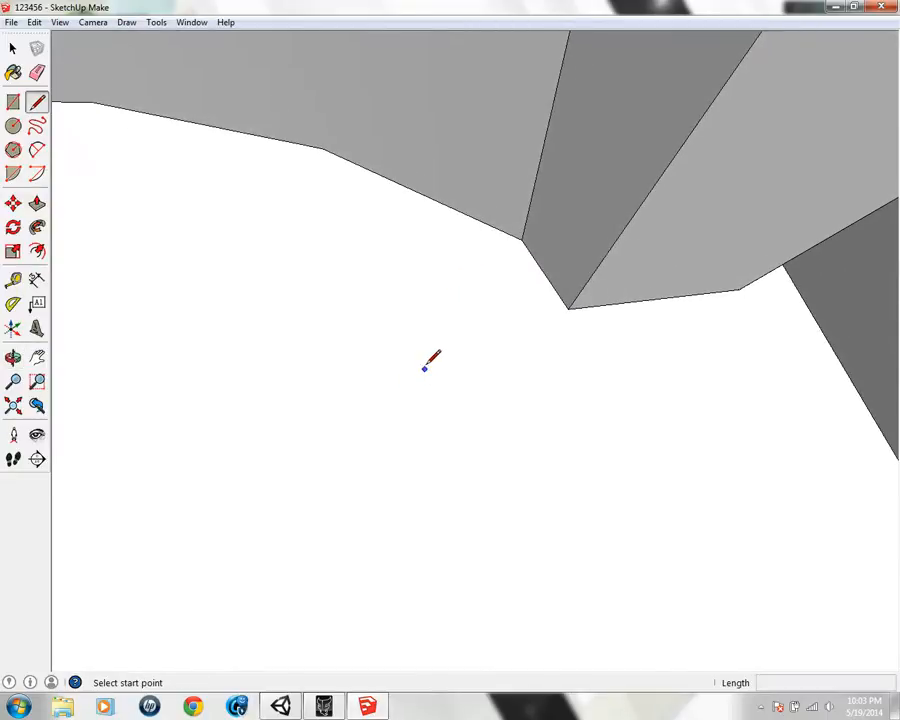
scroll(427, 359, down, 3)
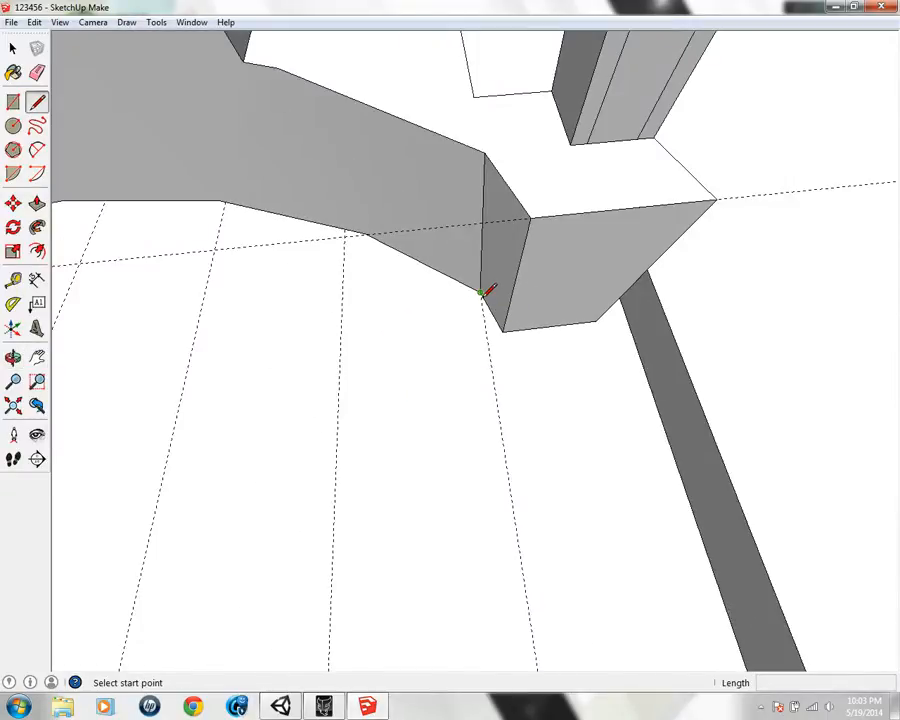
scroll(486, 299, up, 2)
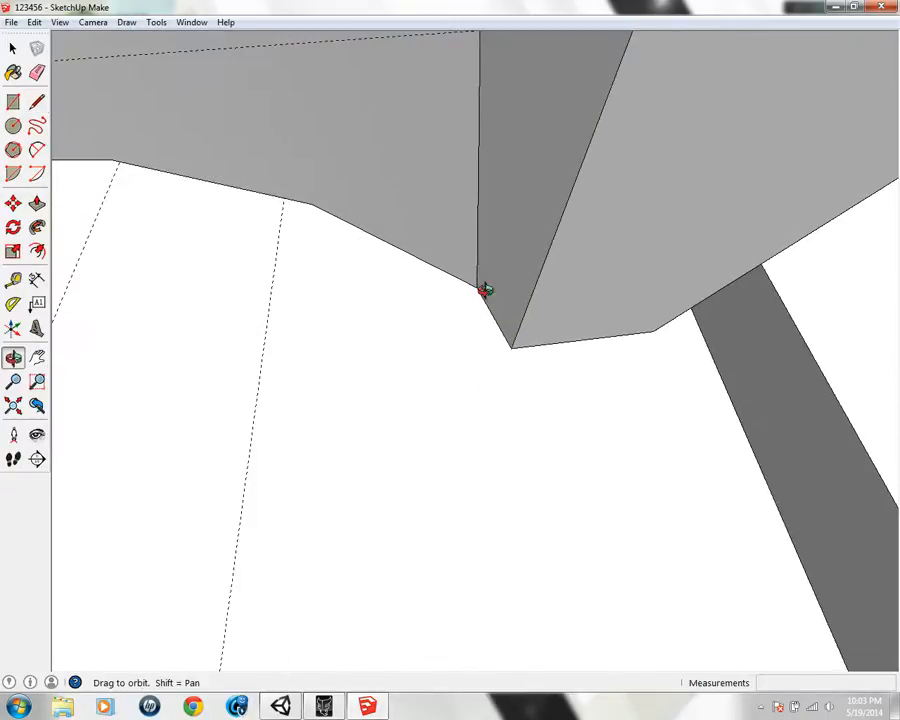
mouse_move(484, 290)
middle_down()
mouse_move(709, 169)
mouse_move(543, 352)
mouse_move(707, 173)
mouse_move(607, 285)
mouse_move(617, 291)
mouse_move(619, 321)
mouse_move(615, 419)
mouse_move(465, 384)
middle_up()
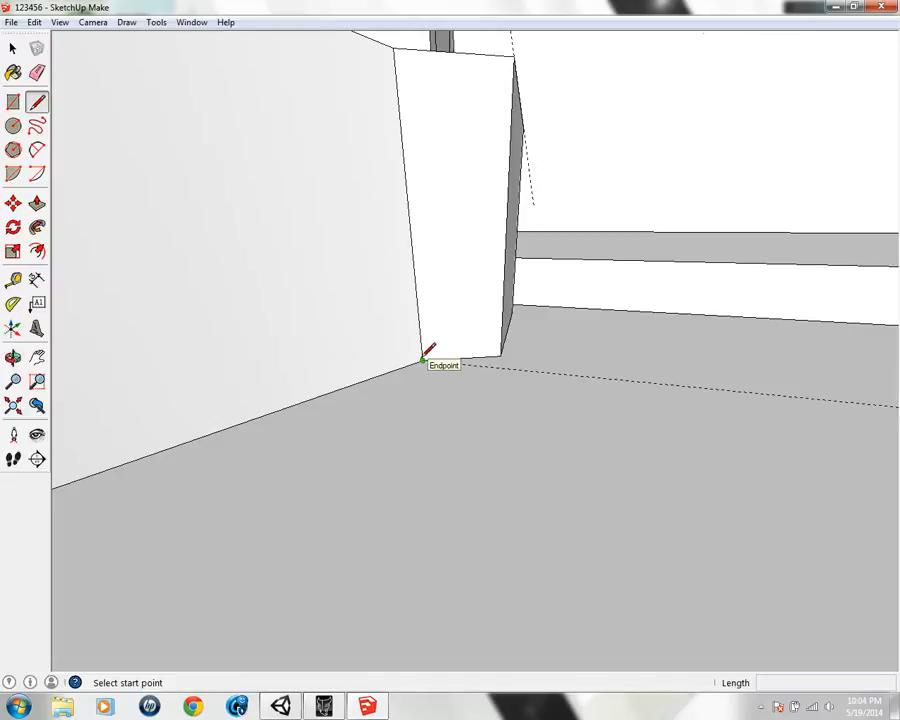
mouse_move(660, 375)
middle_down()
mouse_move(597, 452)
mouse_move(446, 504)
mouse_move(513, 479)
mouse_move(428, 406)
mouse_move(789, 408)
mouse_move(615, 532)
middle_up()
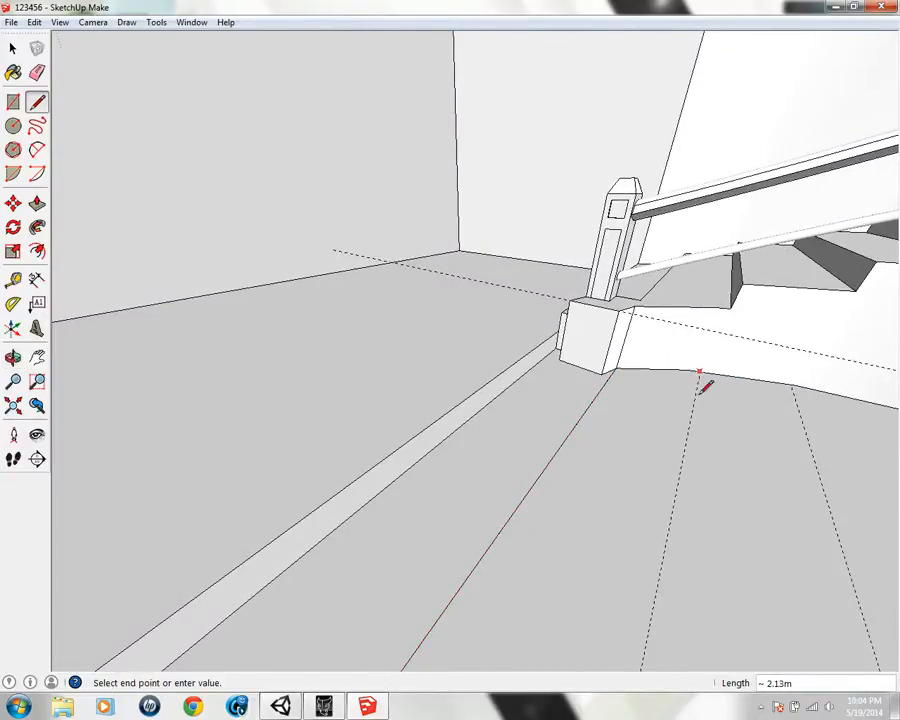
Draw the second step line along the next guide from wall to wall of the sunken floor, about 26.38 m long
middle_drag(704, 385, 408, 440)
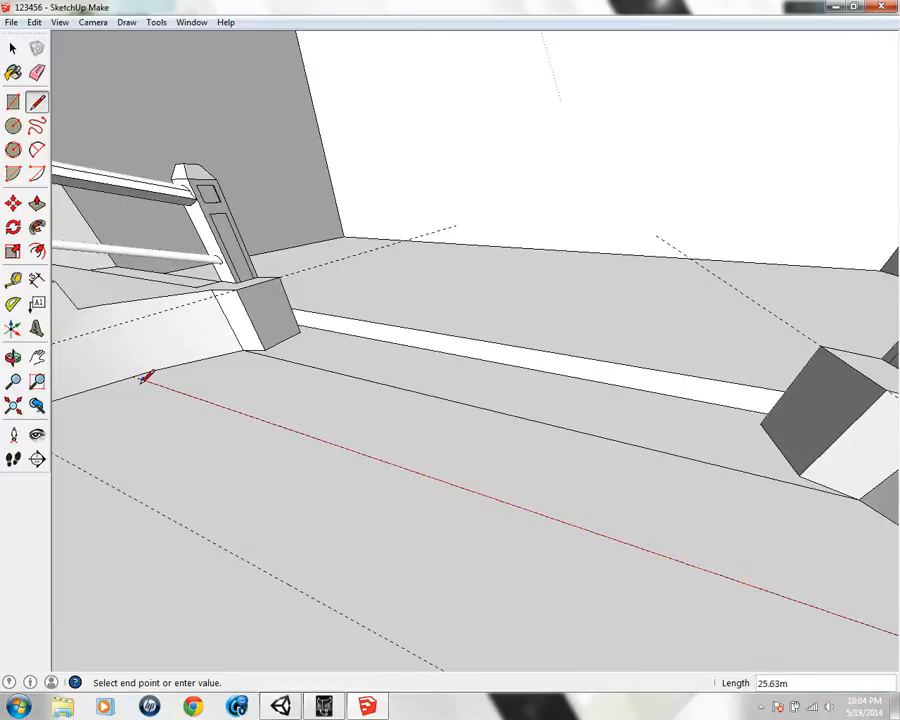
scroll(145, 377, up, 4)
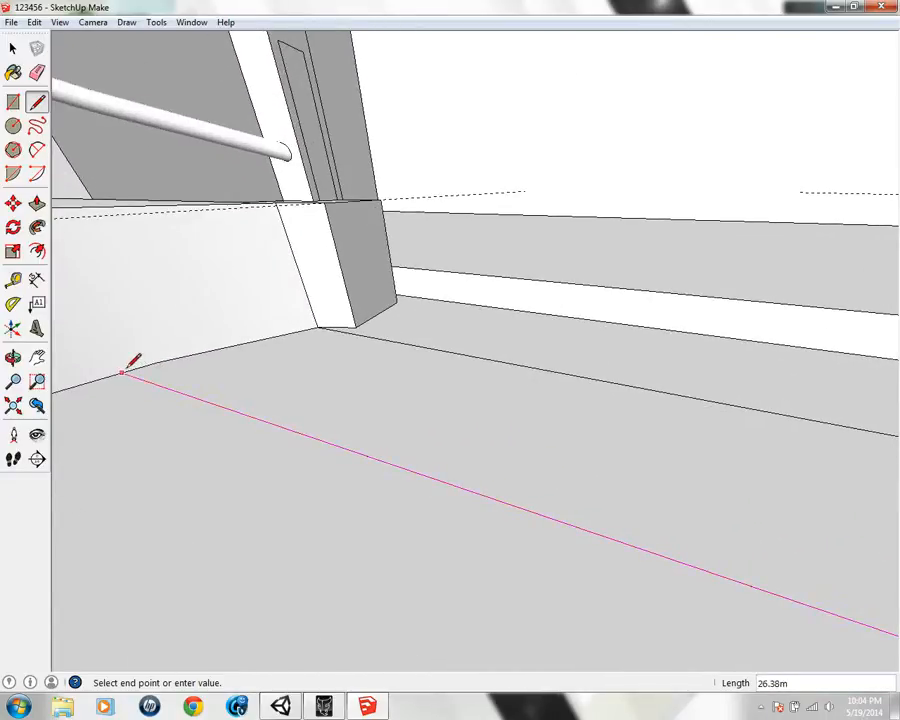
scroll(122, 372, up, 5)
middle_drag(130, 378, 506, 286)
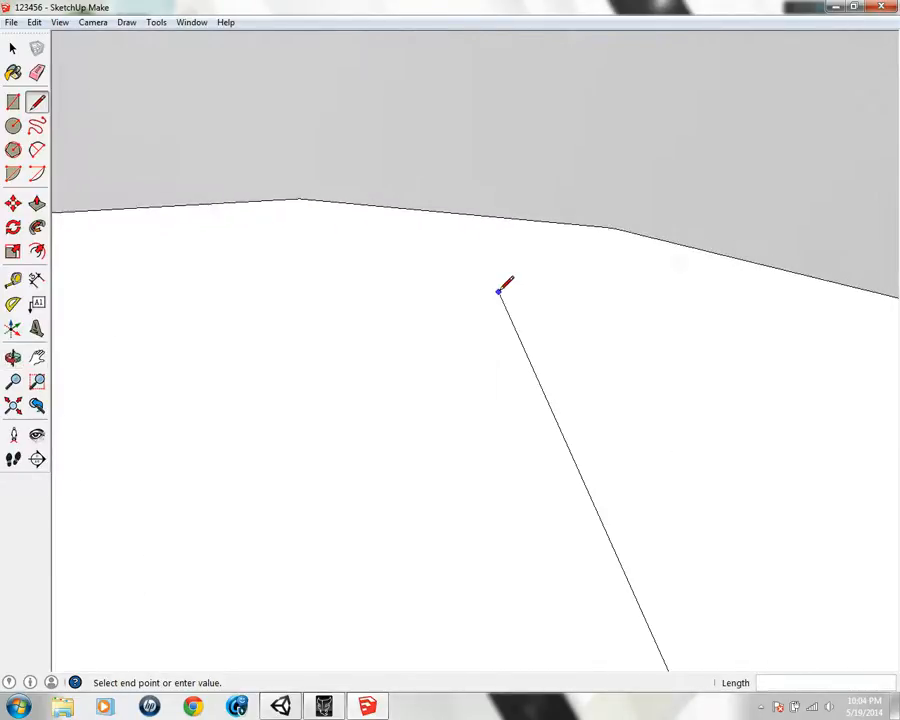
scroll(506, 286, down, 2)
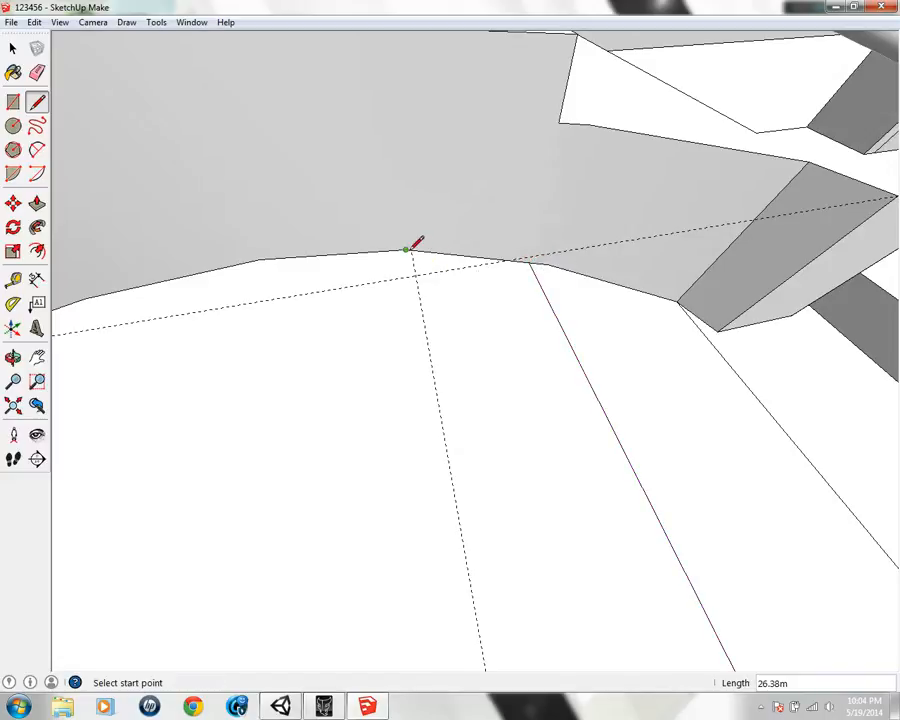
Draw the third step line along its guide between the curved walls, about 28.86 m long
middle_drag(448, 415, 710, 352)
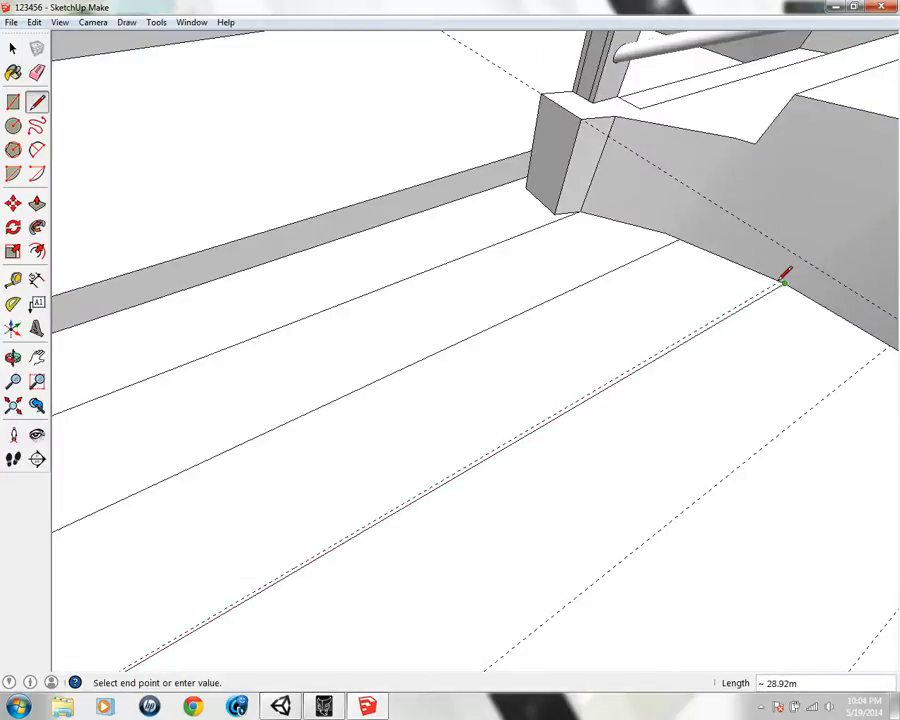
scroll(785, 277, up, 5)
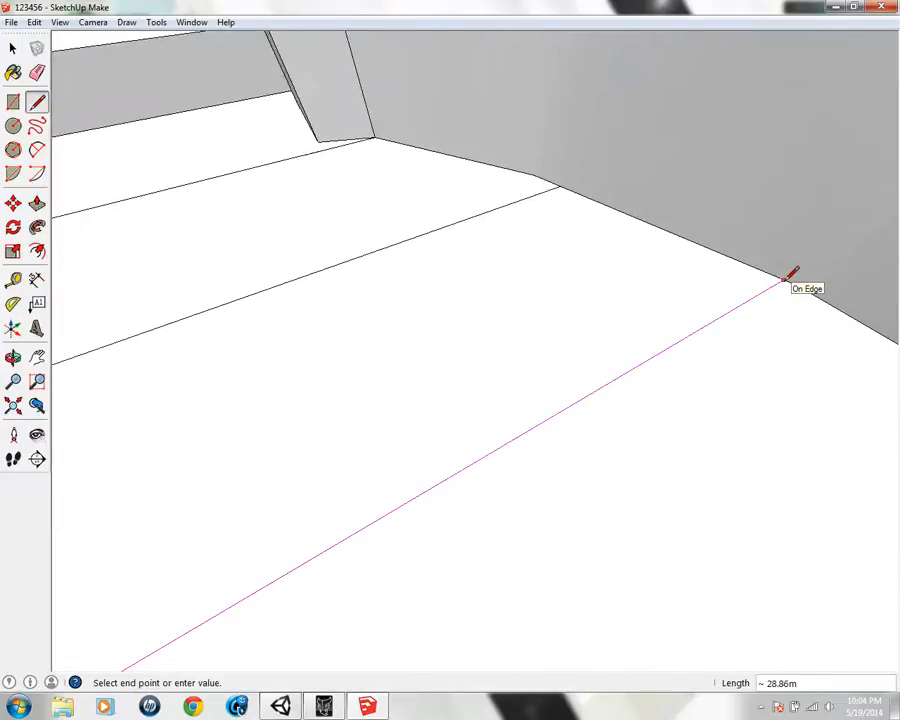
middle_drag(590, 284, 844, 327)
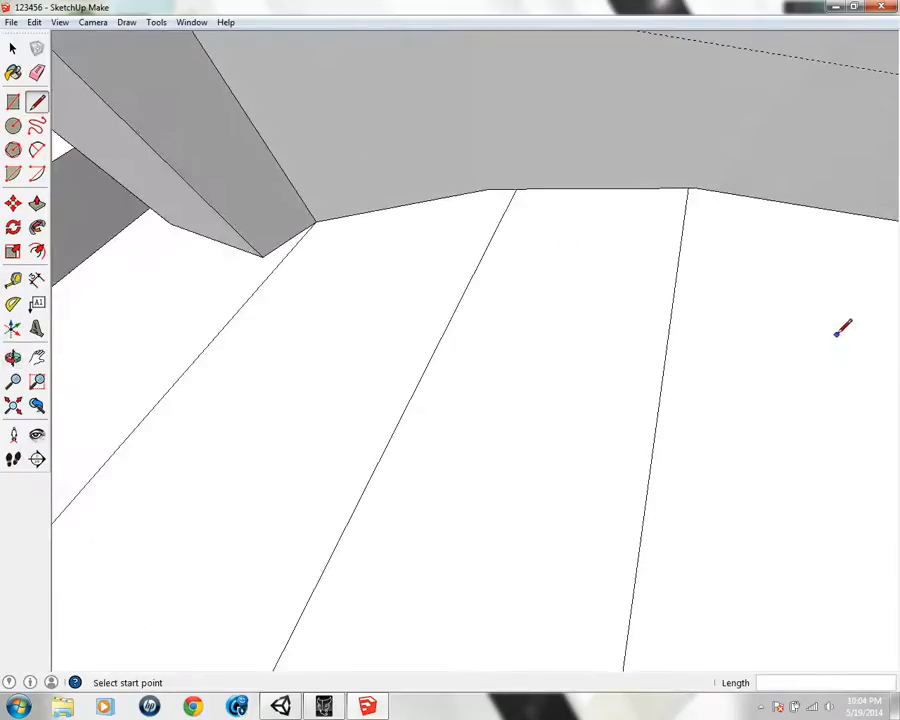
Draw the fourth and fifth step lines along the two remaining guides between the curved walls, the fifth about 29.48 m long
scroll(830, 345, down, 5)
middle_drag(818, 381, 625, 310)
shift+middle_drag(211, 452, 260, 432)
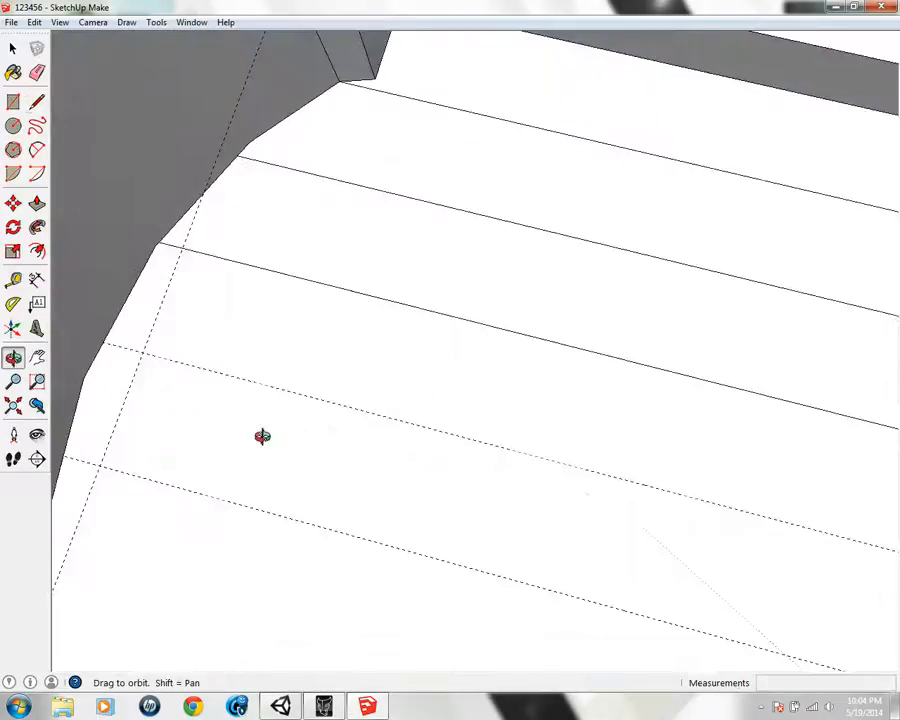
middle_drag(110, 338, 232, 100)
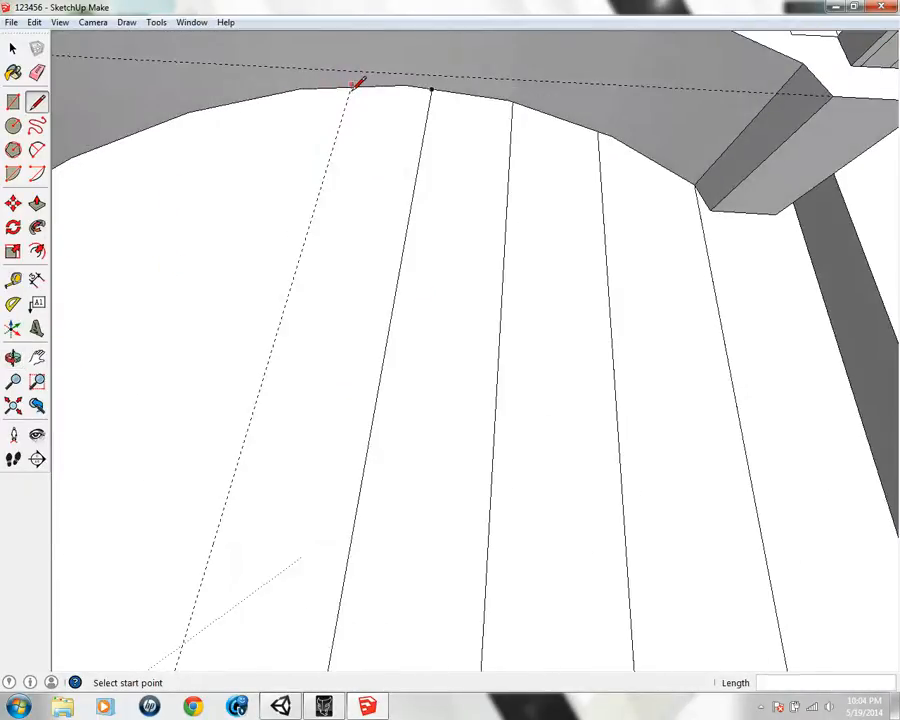
middle_drag(416, 155, 10, 151)
middle_drag(202, 121, 317, 261)
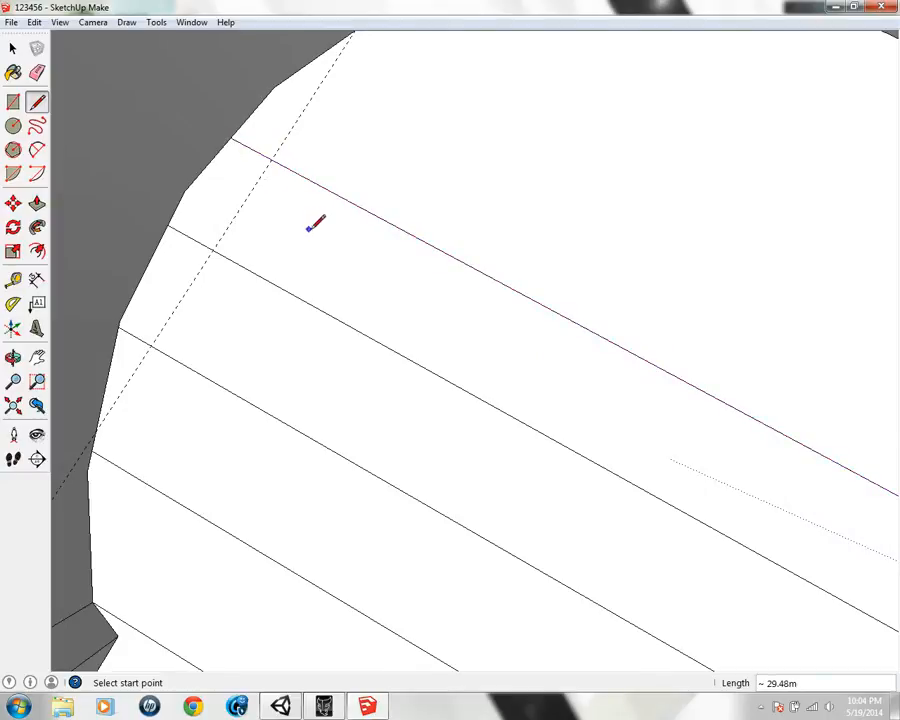
Push each of the four drawn strips of the sunken floor down by one step height
key(p)
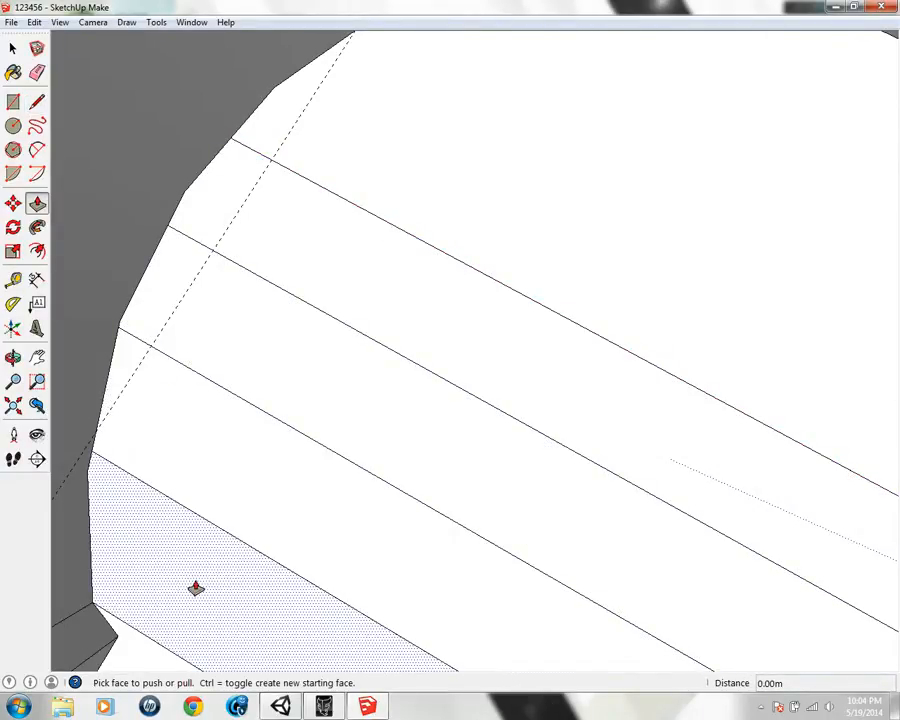
middle_drag(462, 256, 129, 322)
double_click(346, 316)
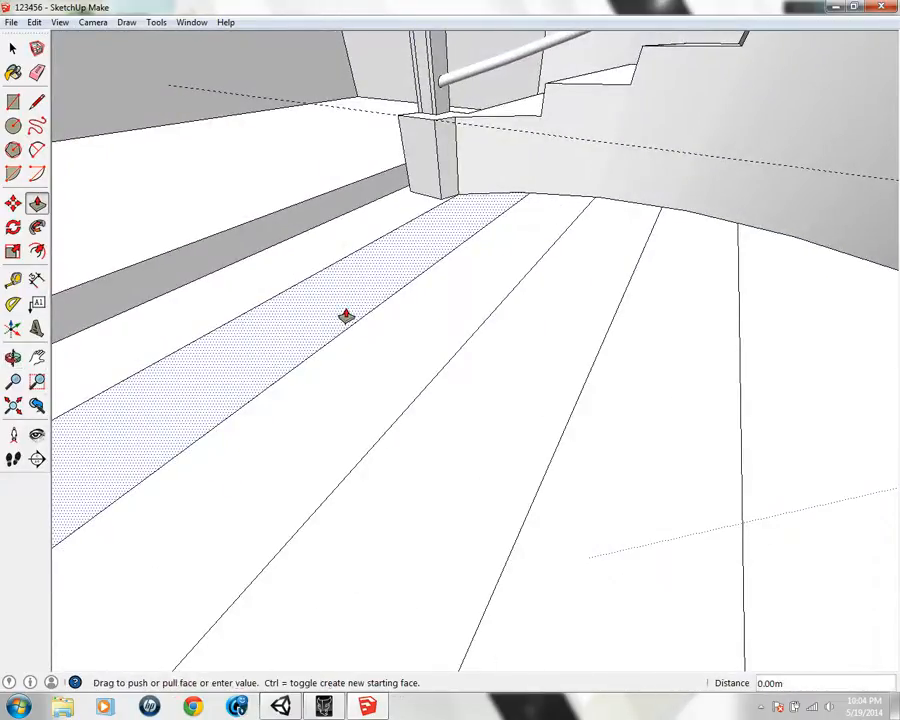
double_click(434, 338)
double_click(503, 348)
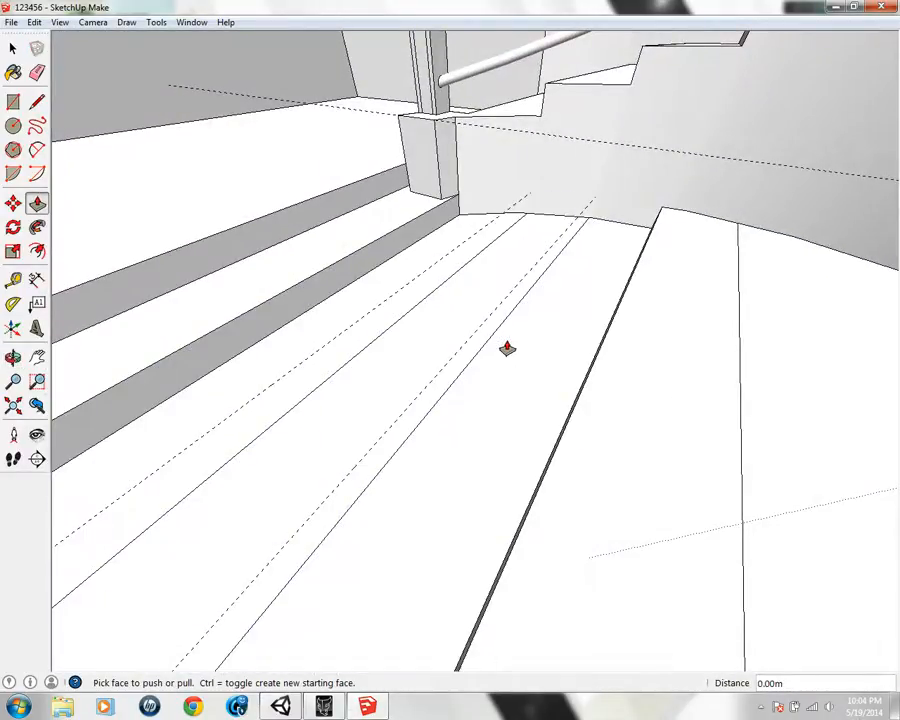
double_click(625, 361)
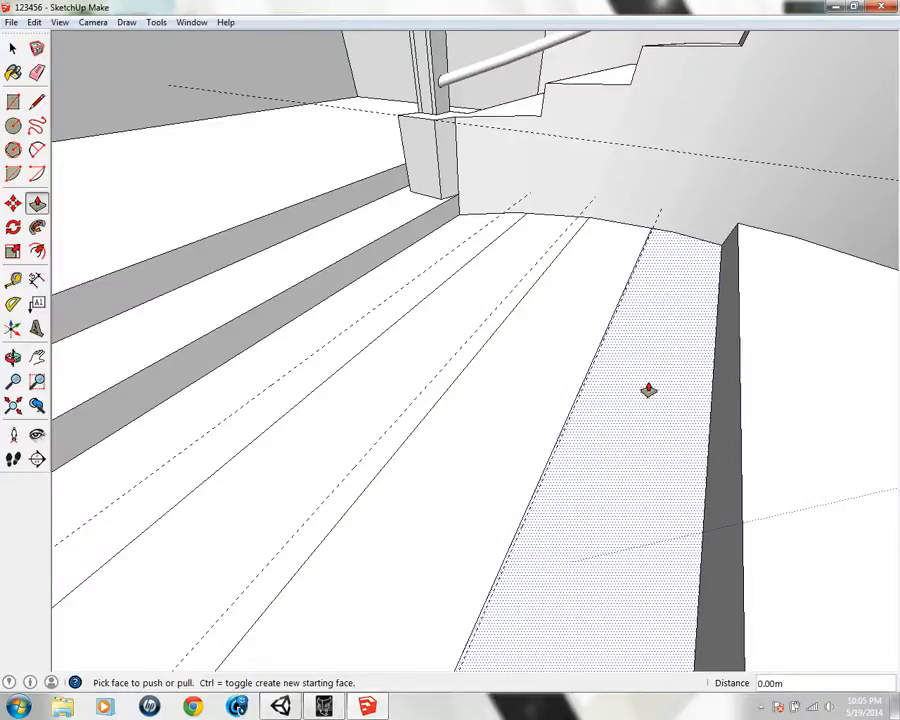
Lower the fourth strip by another step height and push the remaining floor beyond it down in repeated equal steps
double_click(648, 390)
click(748, 380)
click(751, 385)
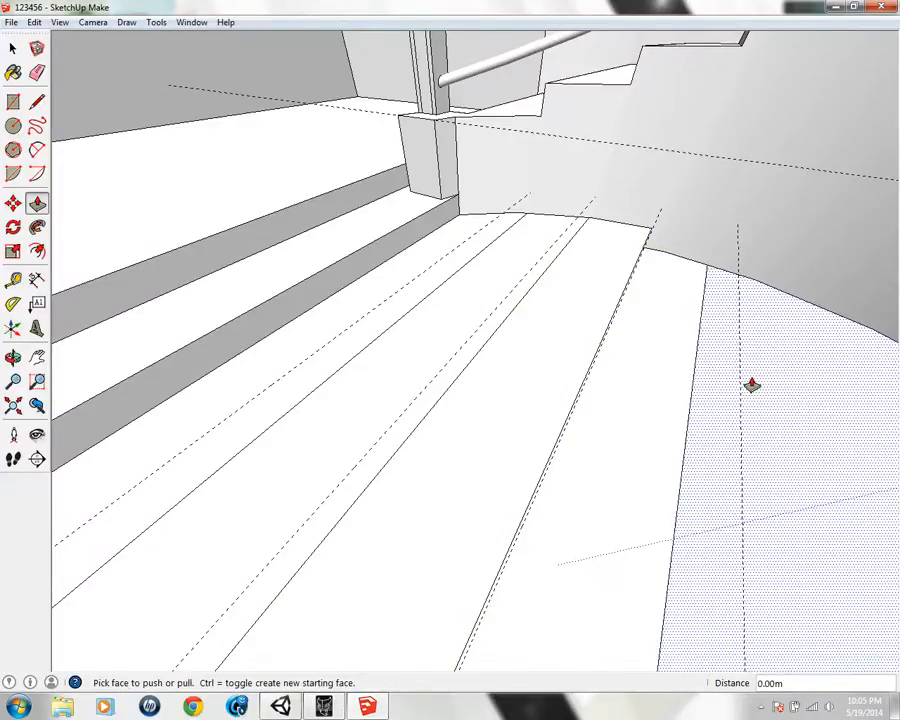
double_click(751, 385)
Push the second, third and fourth strips and the remaining floor further down so each lies one step below the previous
click(414, 349)
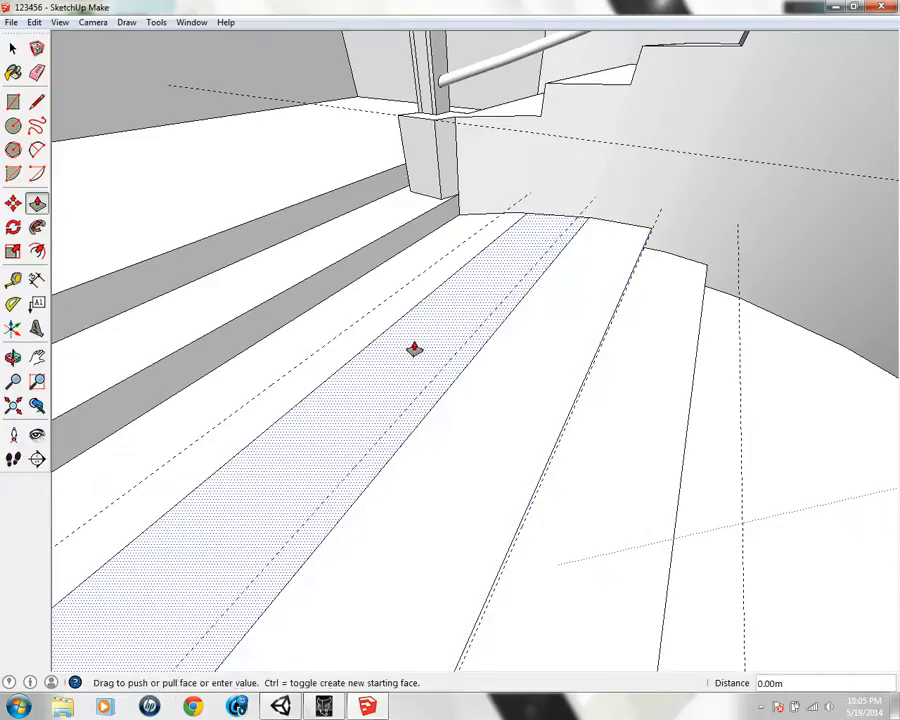
click(536, 378)
double_click(538, 380)
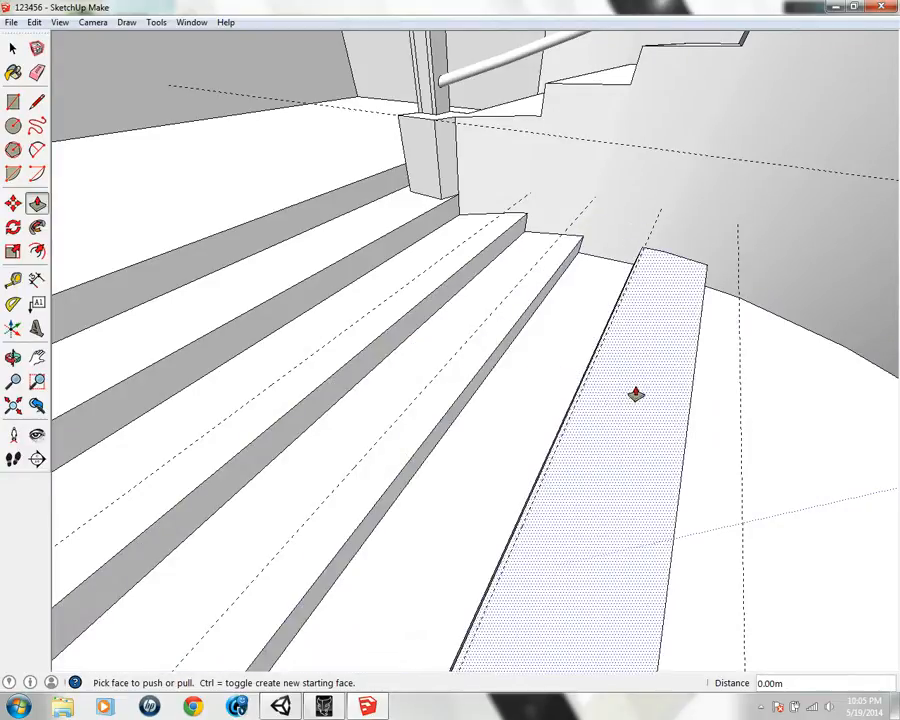
double_click(635, 394)
double_click(635, 394)
double_click(693, 401)
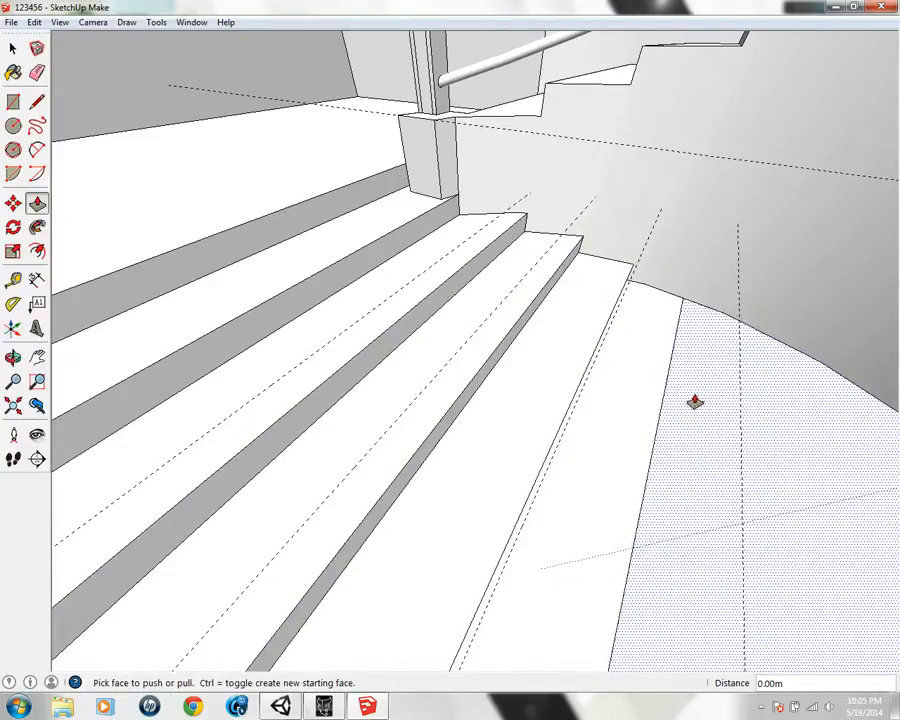
Offset the outline of the flat end wall beneath the balcony inward by about 0.81 m
middle_drag(693, 403, 583, 430)
scroll(527, 479, up, 4)
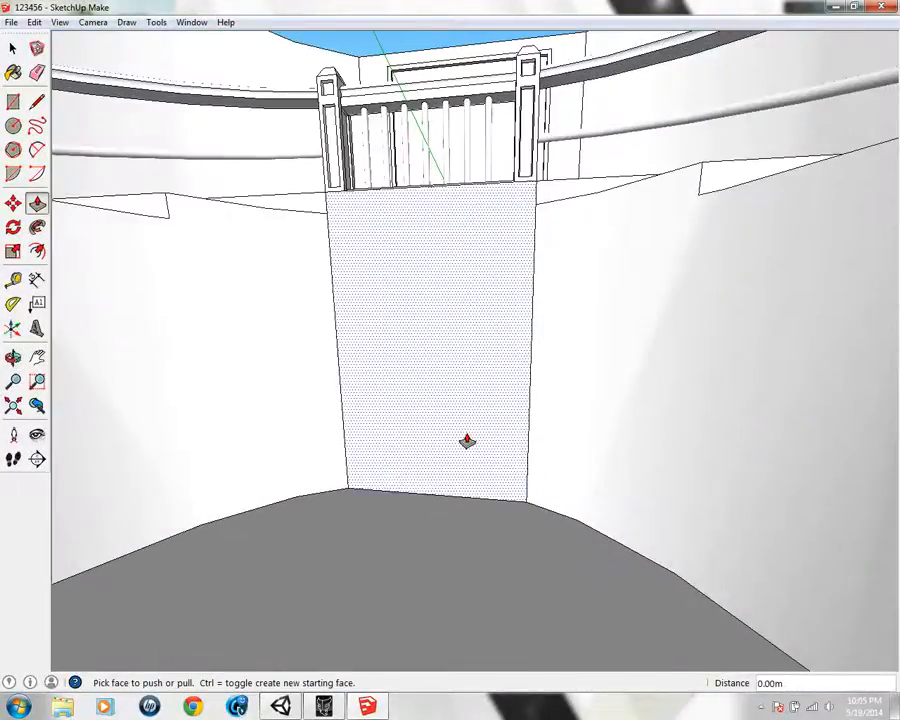
key(f)
click(479, 347)
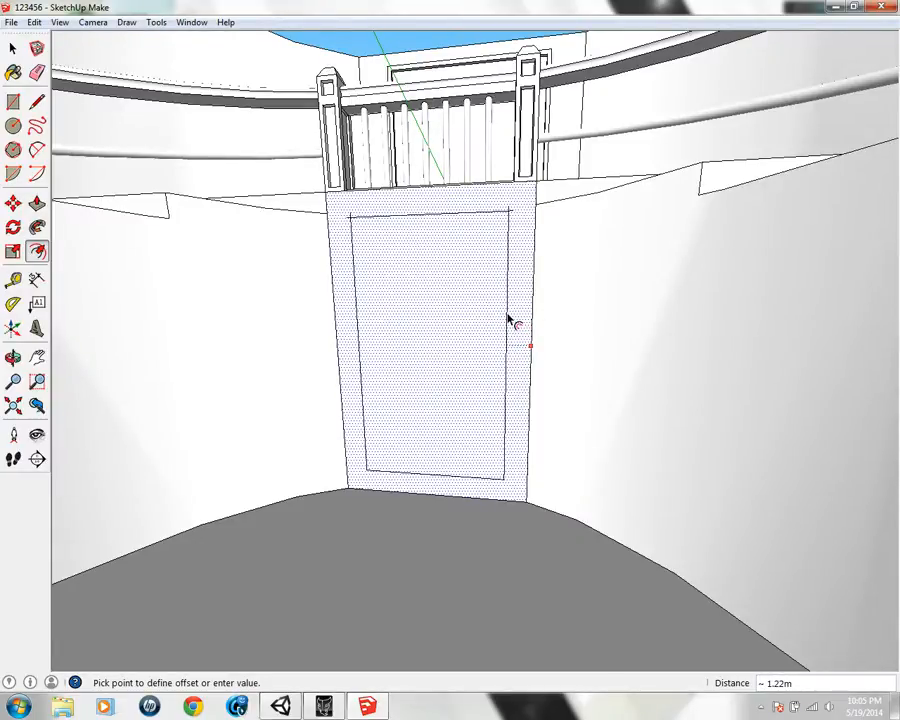
click(516, 322)
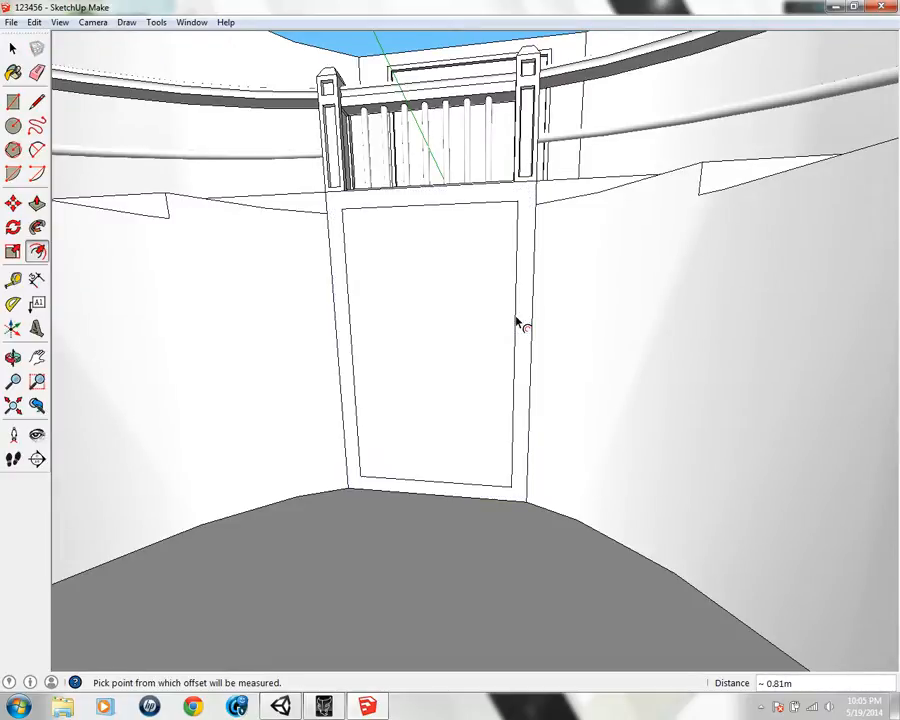
Extend the offset outline's sides down to the floor and erase its bottom edge to form a doorway shape
middle_drag(378, 342, 673, 346)
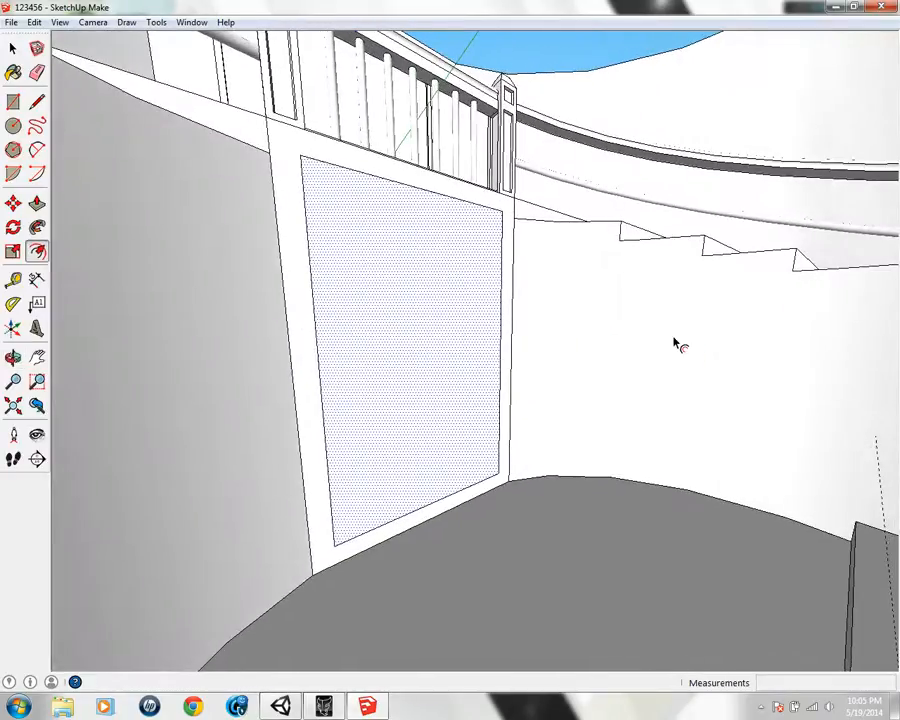
middle_drag(386, 311, 315, 378)
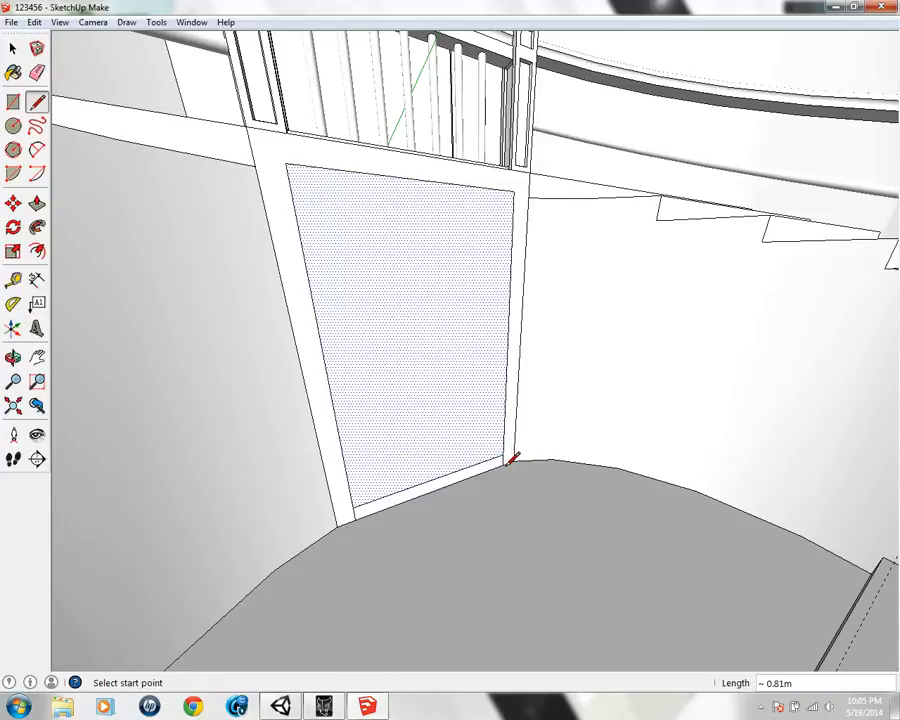
key(e)
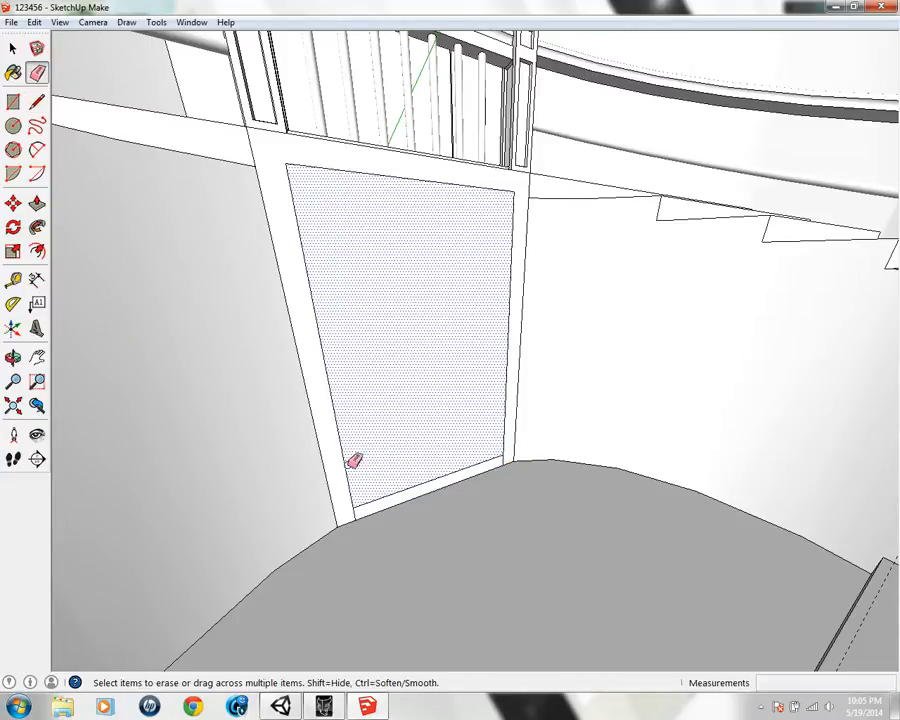
click(417, 476)
mouse_move(473, 409)
middle_down()
mouse_move(322, 316)
mouse_move(203, 391)
mouse_move(334, 432)
mouse_move(482, 345)
mouse_move(468, 440)
mouse_move(417, 477)
mouse_move(450, 456)
middle_up()
Push the doorway face back about 29.81 m to hollow out a passage beneath the balcony
key(p)
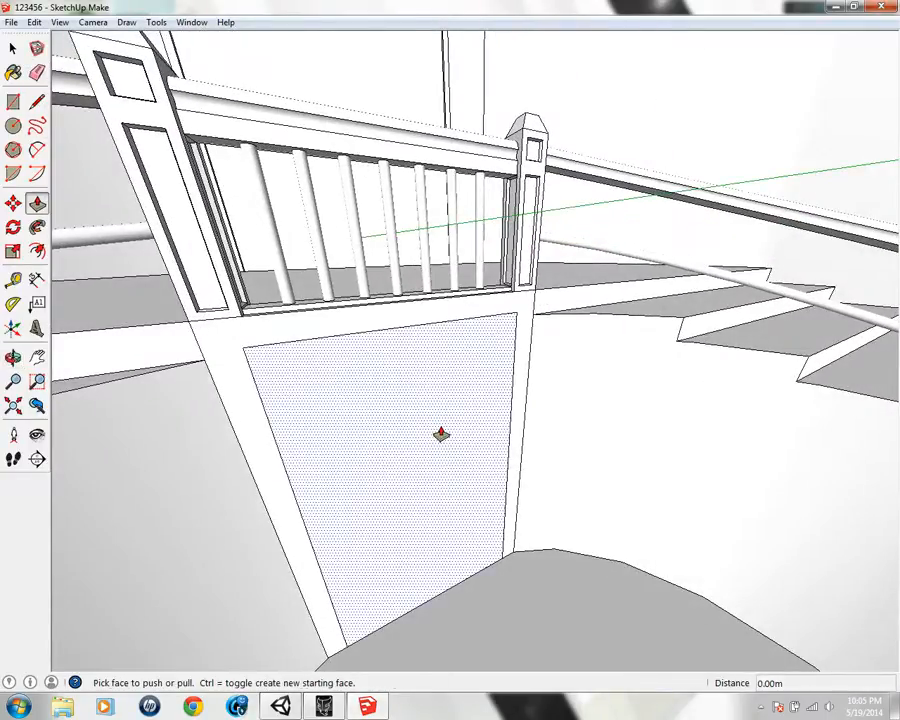
drag(438, 434, 380, 420)
middle_drag(366, 400, 348, 368)
scroll(362, 414, up, 4)
middle_drag(362, 414, 332, 348)
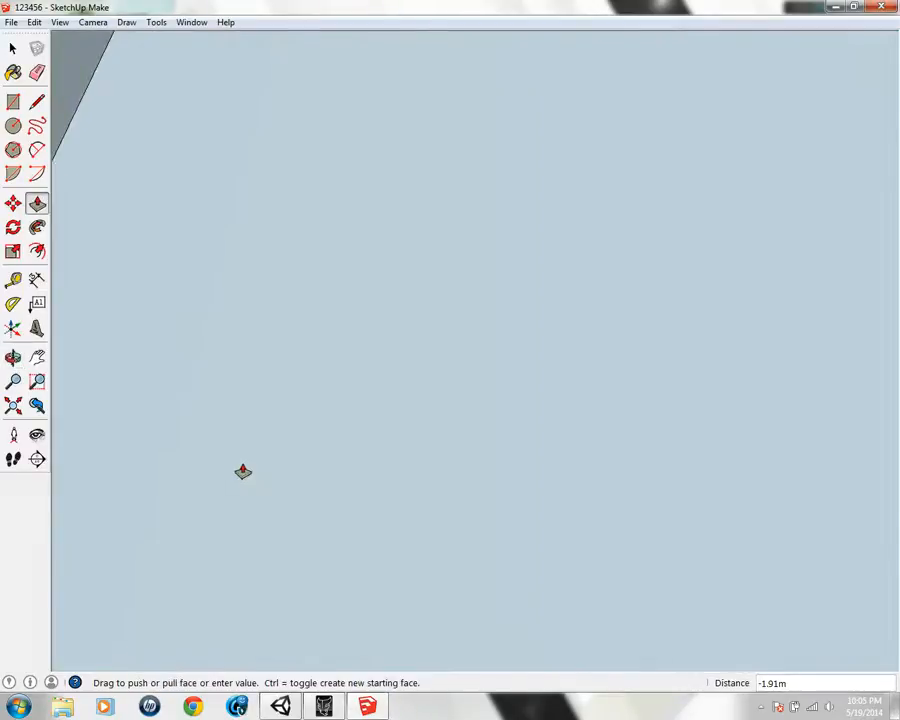
scroll(294, 475, down, 6)
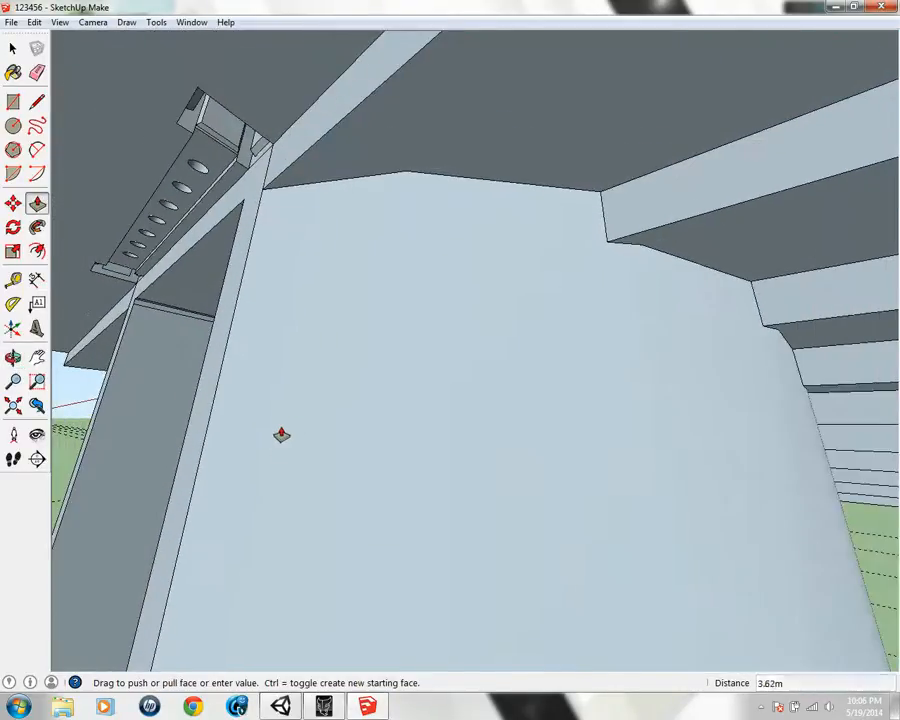
scroll(281, 467, down, 10)
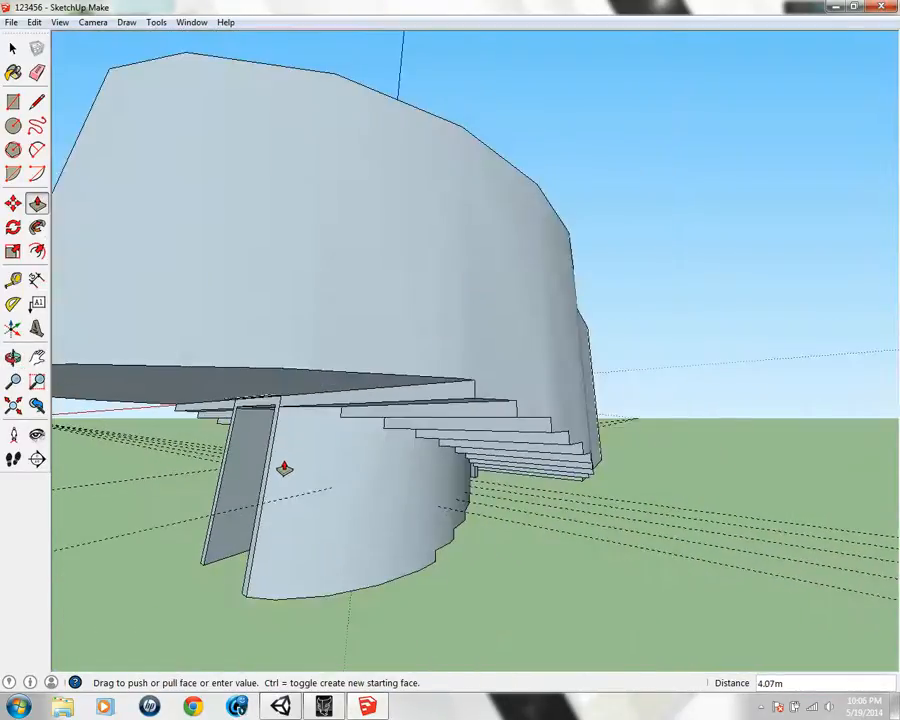
scroll(250, 505, down, 5)
middle_drag(96, 546, 123, 557)
middle_drag(345, 421, 396, 402)
scroll(430, 370, up, 3)
scroll(446, 346, up, 3)
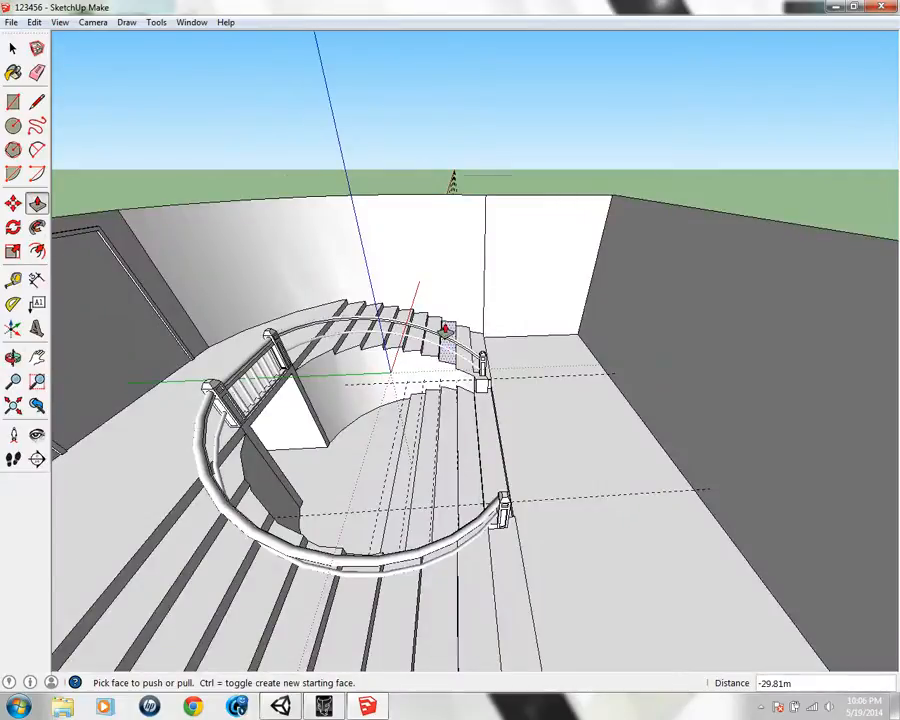
scroll(444, 332, up, 8)
middle_drag(437, 342, 442, 249)
key(p)
Delete all guides from the model
click(33, 22)
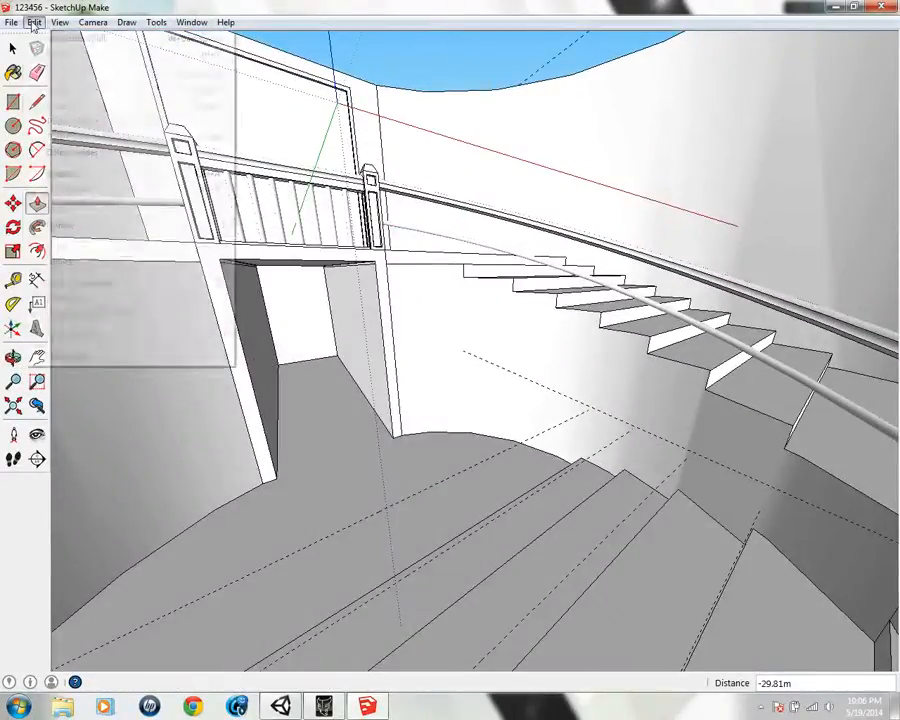
click(72, 152)
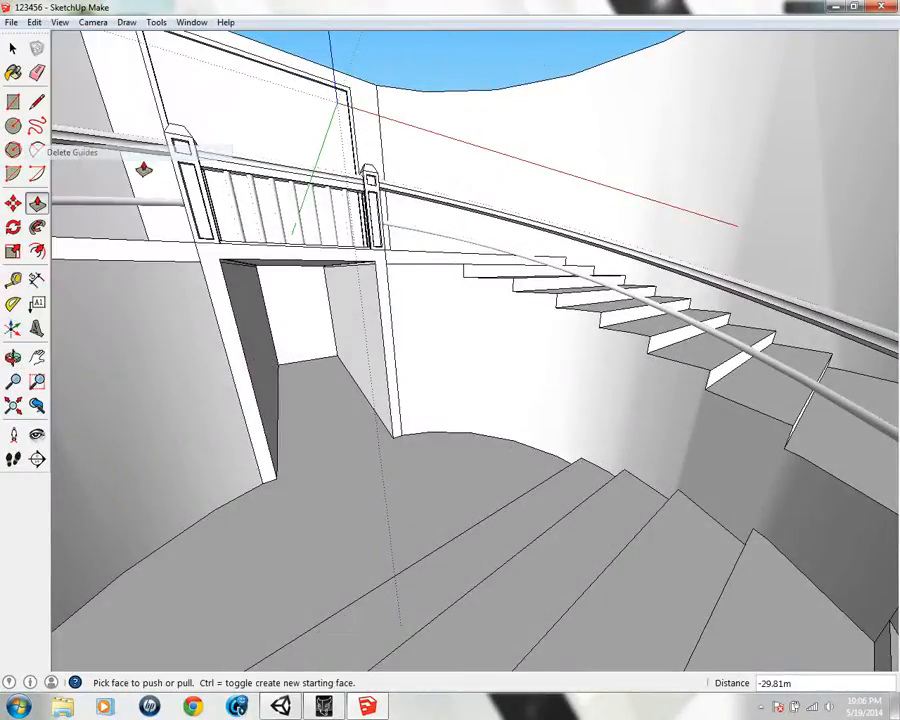
middle_drag(518, 206, 305, 437)
mouse_move(378, 465)
middle_down()
mouse_move(482, 456)
mouse_move(573, 412)
mouse_move(444, 487)
mouse_move(315, 428)
mouse_move(303, 396)
mouse_move(518, 329)
mouse_move(591, 346)
mouse_move(613, 396)
mouse_move(442, 468)
middle_up()
Open the materials browser for painting and widen it so more material collections fit side by side
key(b)
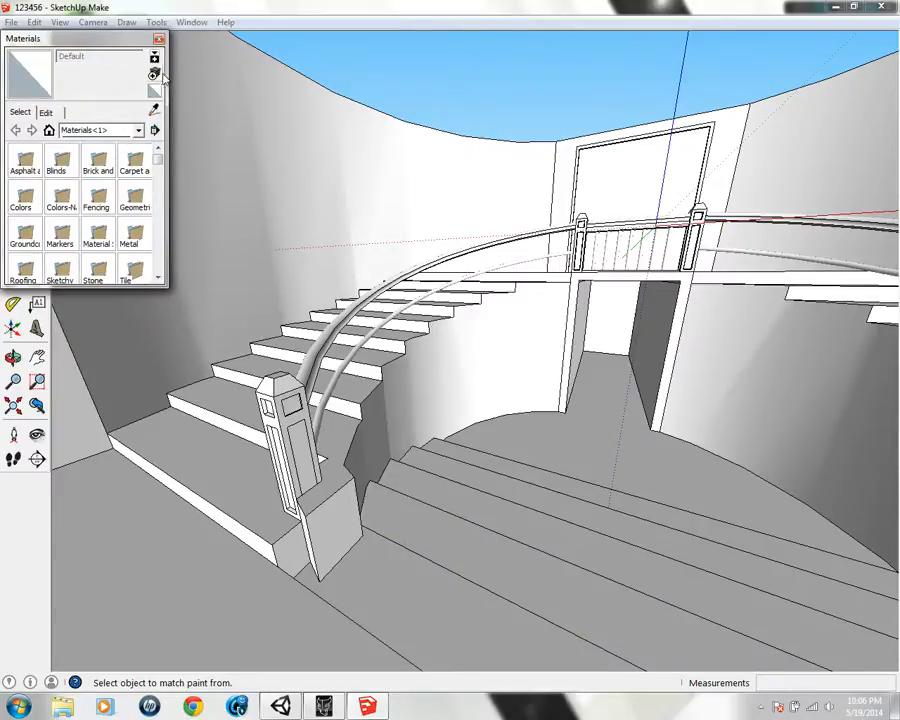
drag(168, 80, 291, 157)
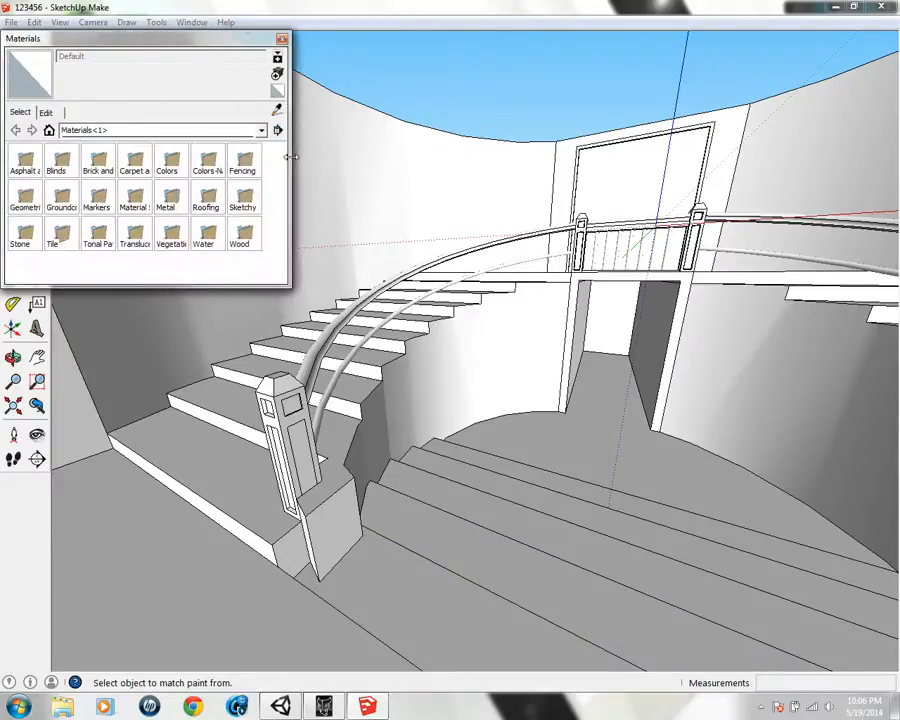
click(156, 133)
click(160, 172)
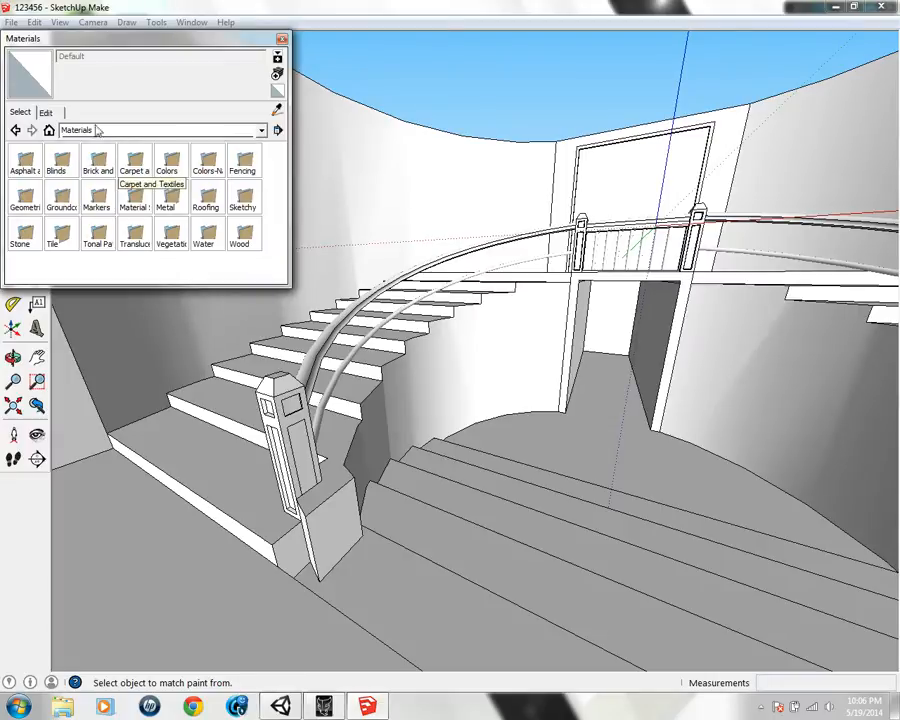
click(45, 114)
click(21, 114)
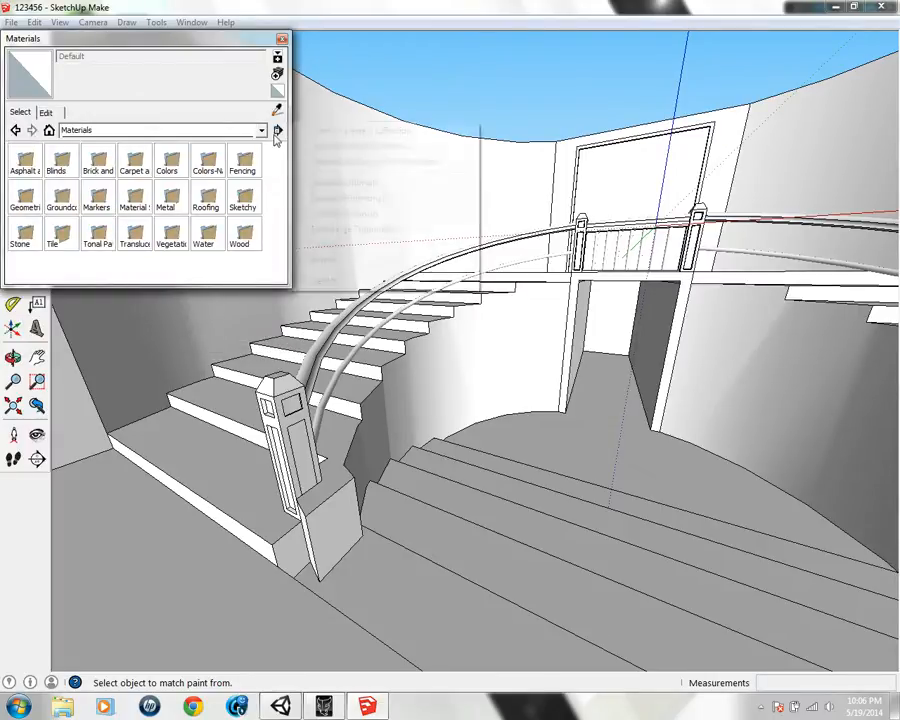
Switch the materials to list view, open the Colors-Named collection and browse it as large thumbnails
click(278, 131)
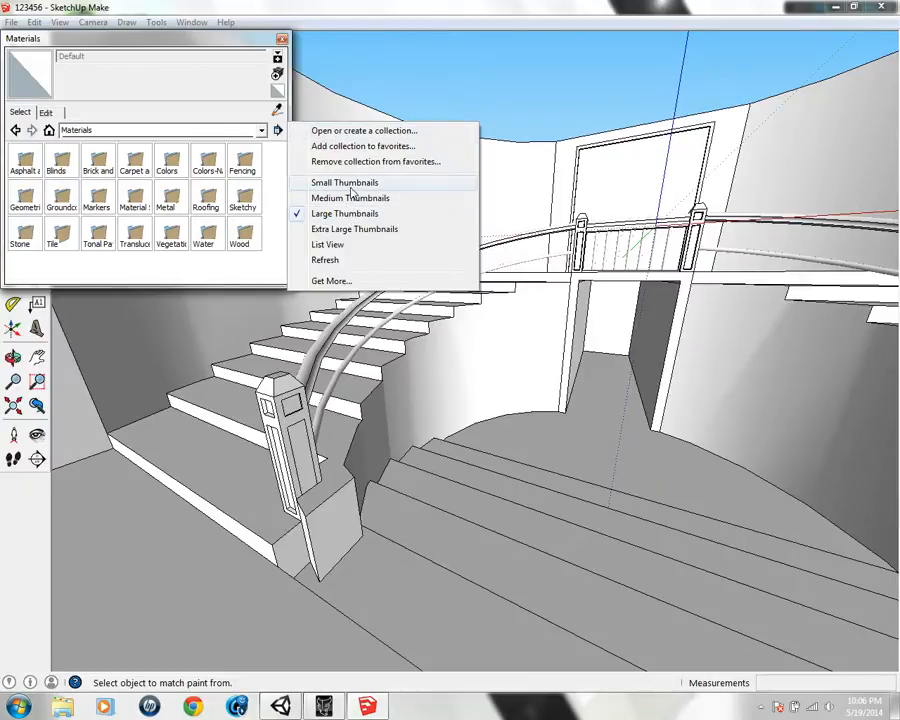
click(330, 245)
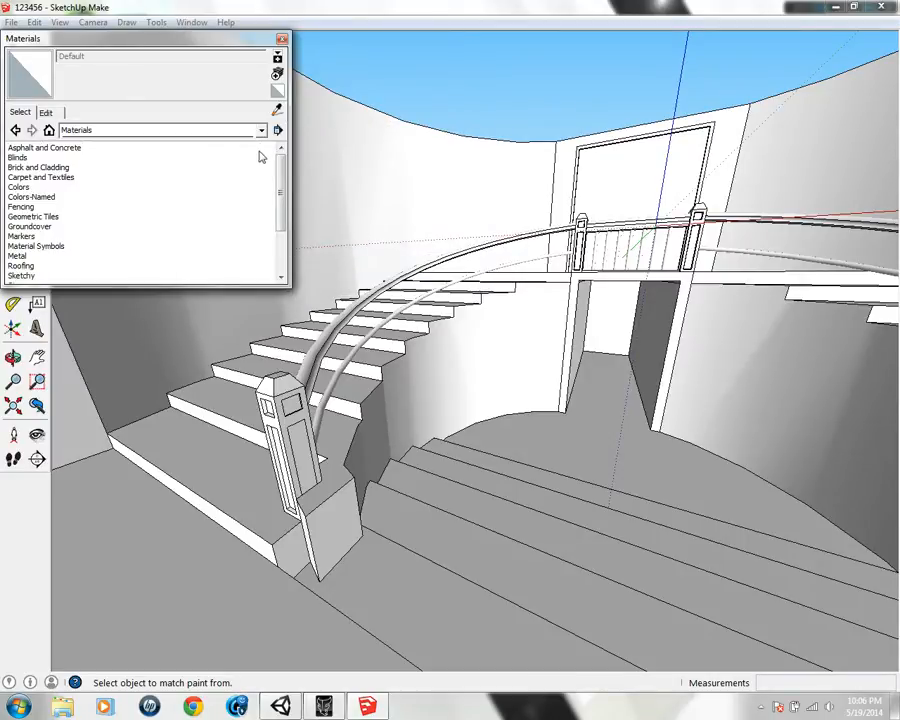
double_click(116, 196)
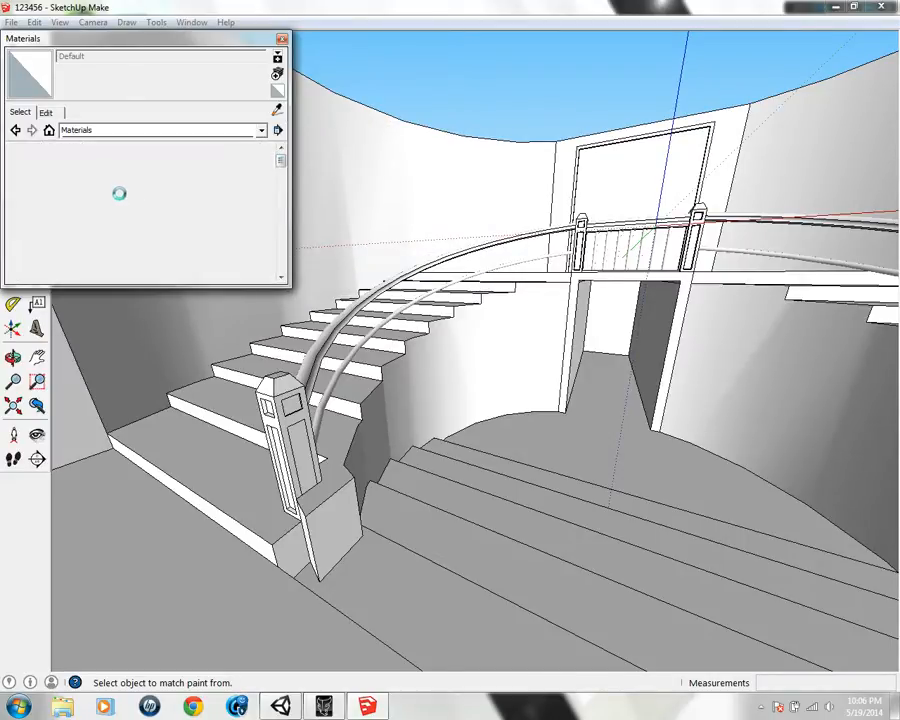
click(279, 132)
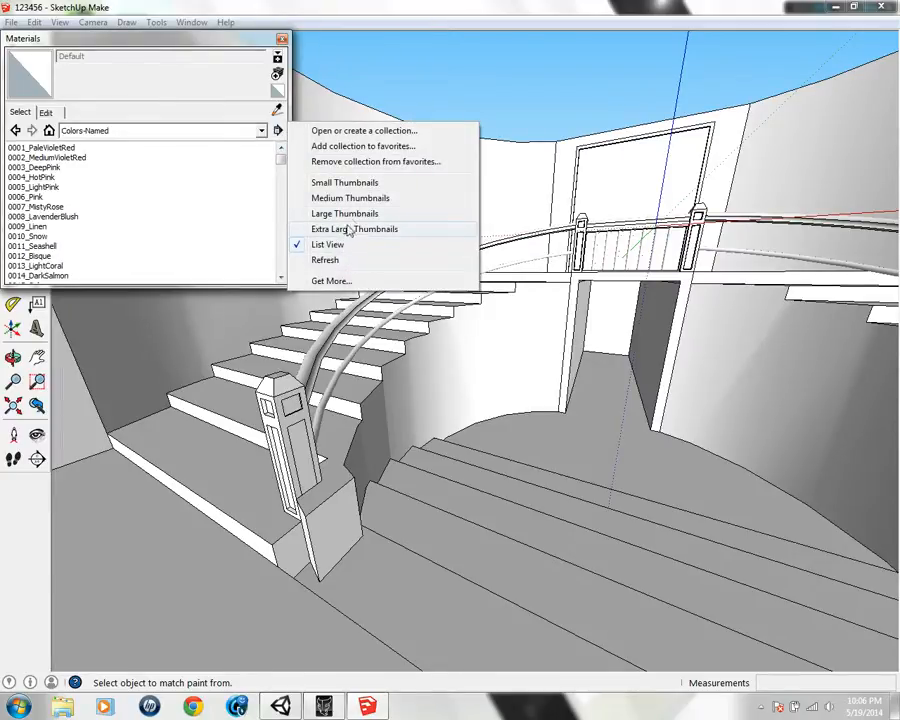
click(345, 214)
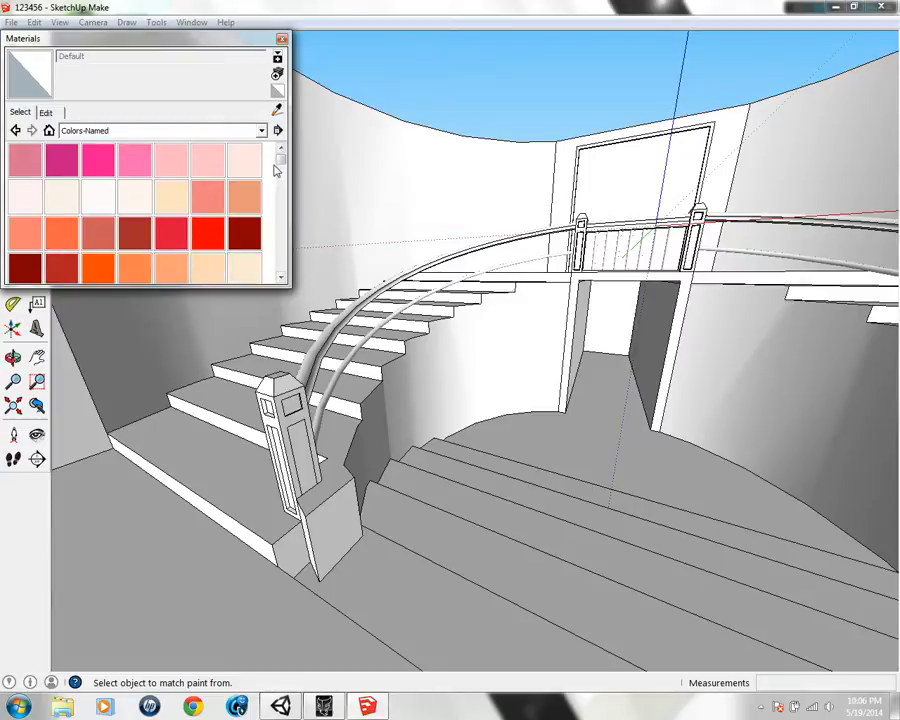
scroll(276, 170, down, 10)
scroll(265, 160, up, 10)
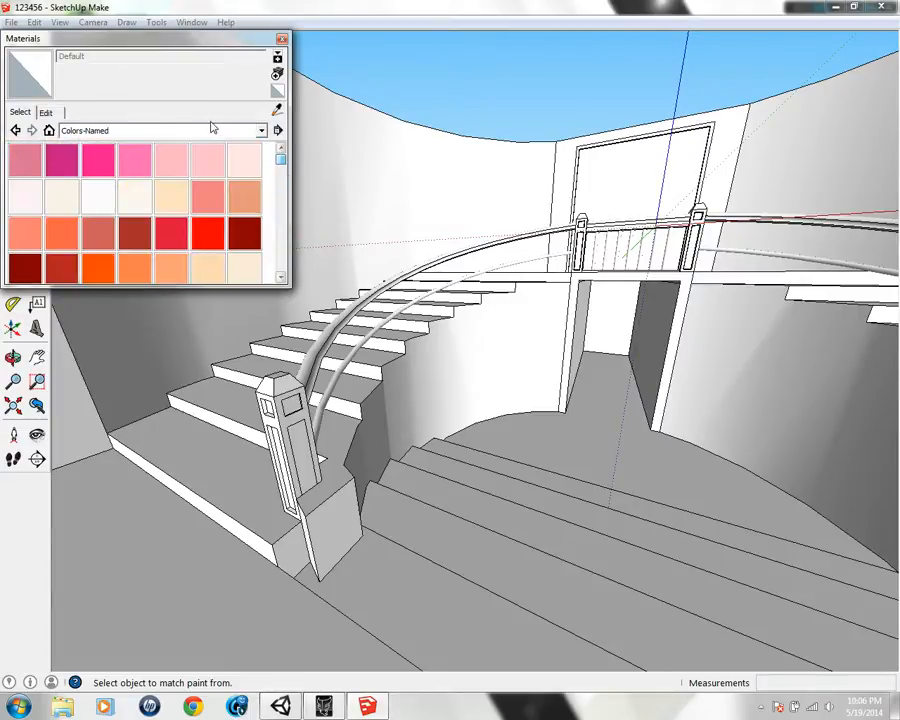
Paint the hall floor in front of the staircases with Tile_Ceramic_Natural from the Tile collection
click(208, 132)
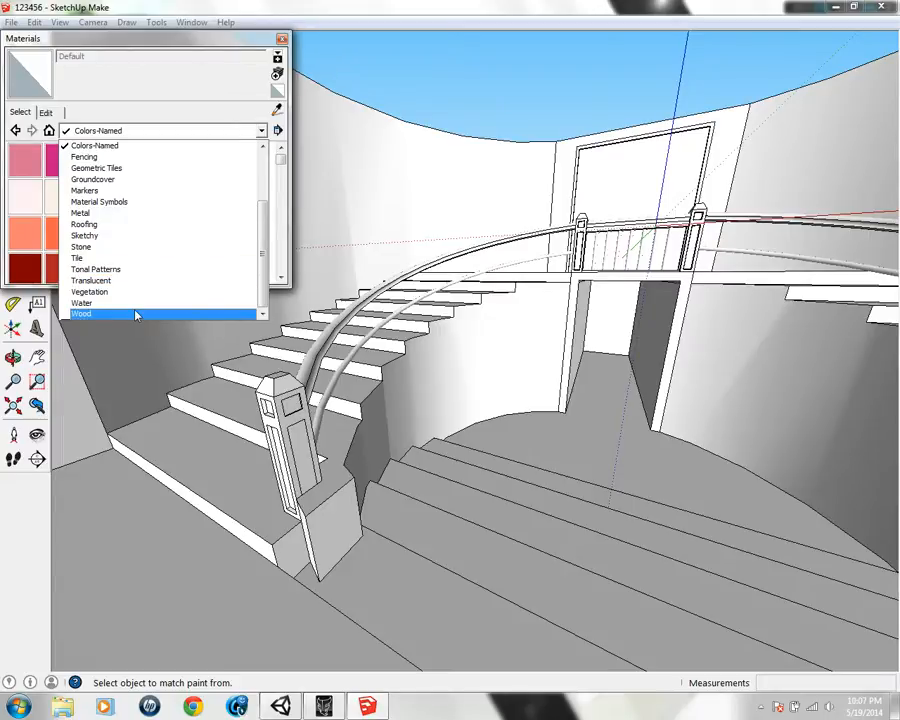
click(118, 259)
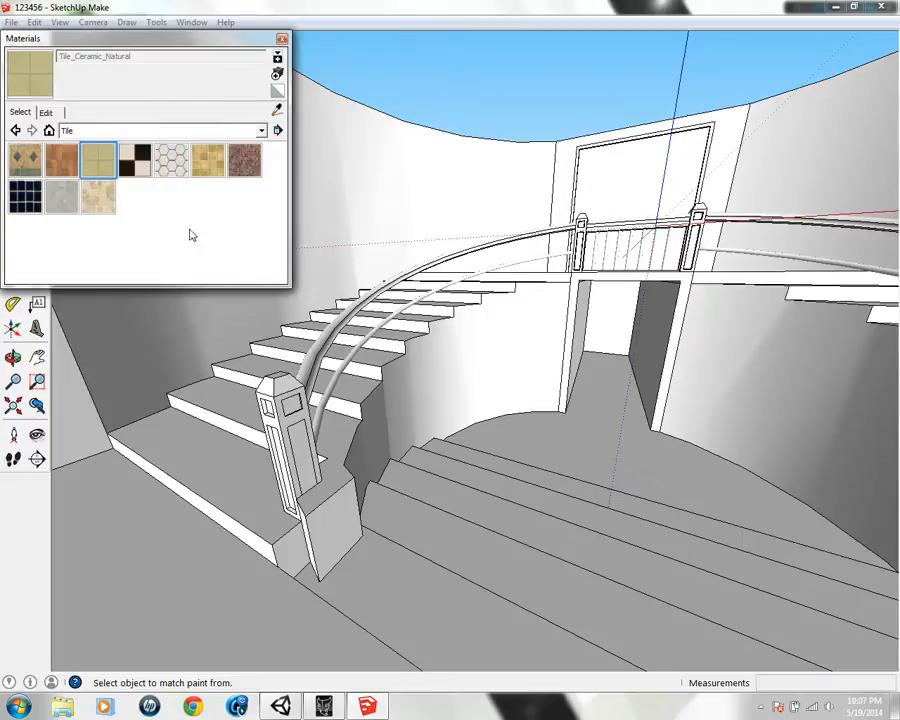
click(209, 557)
mouse_move(290, 510)
middle_down()
mouse_move(297, 506)
mouse_move(376, 669)
mouse_move(441, 597)
mouse_move(472, 624)
mouse_move(554, 426)
mouse_move(352, 442)
mouse_move(573, 522)
mouse_move(402, 482)
mouse_move(510, 563)
mouse_move(313, 362)
mouse_move(442, 452)
mouse_move(490, 426)
mouse_move(591, 418)
middle_up()
scroll(549, 435, up, 5)
scroll(396, 454, up, 2)
scroll(563, 416, up, 3)
scroll(563, 416, down, 4)
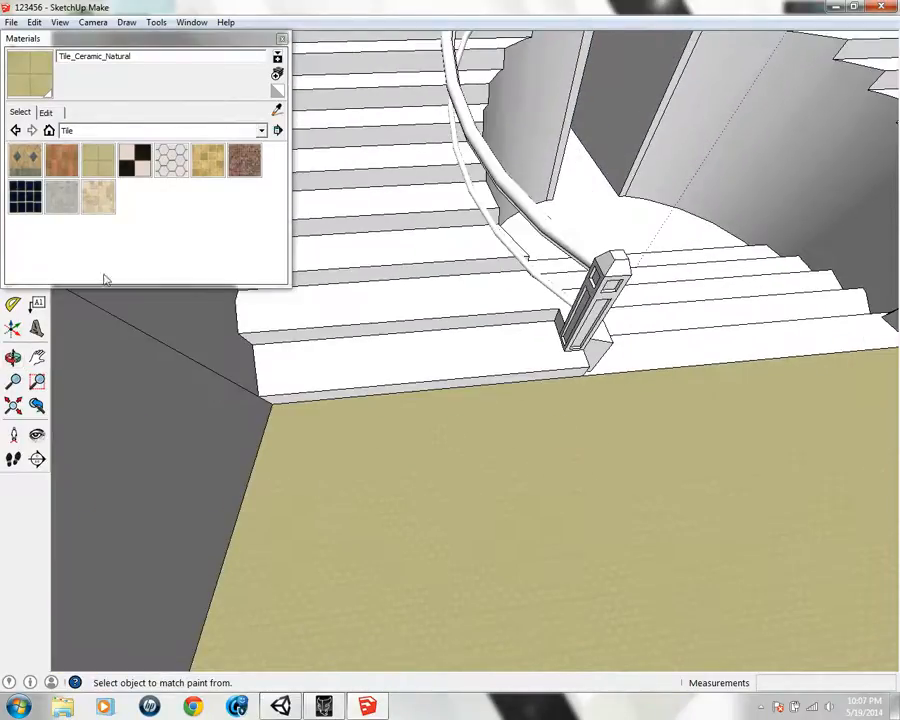
click(9, 26)
click(145, 9)
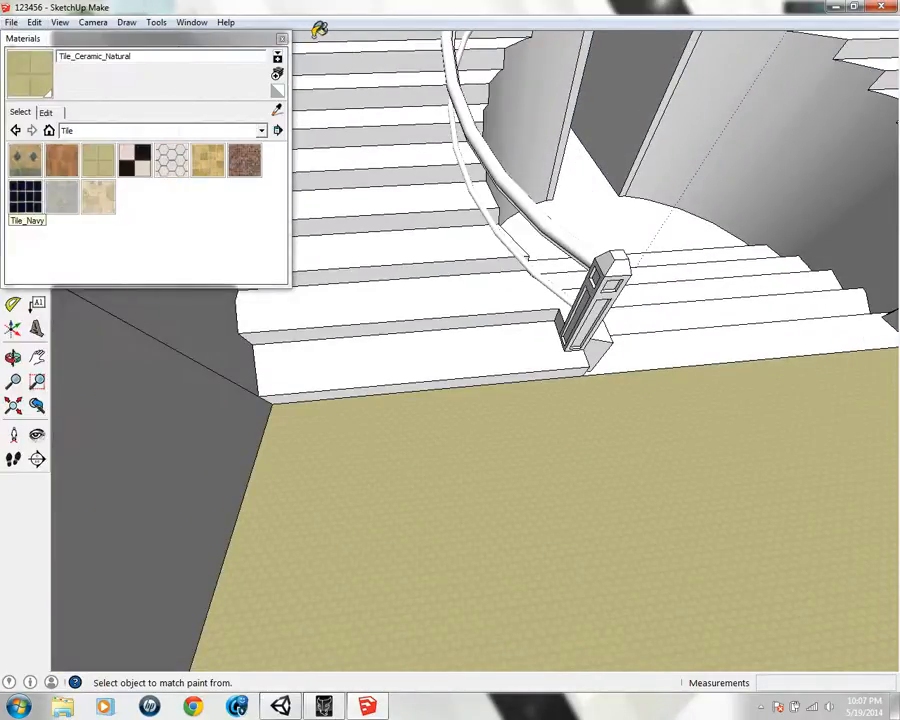
Enlarge the tile texture on the hall floor by repositioning its scale and rotation pin
click(282, 41)
click(283, 41)
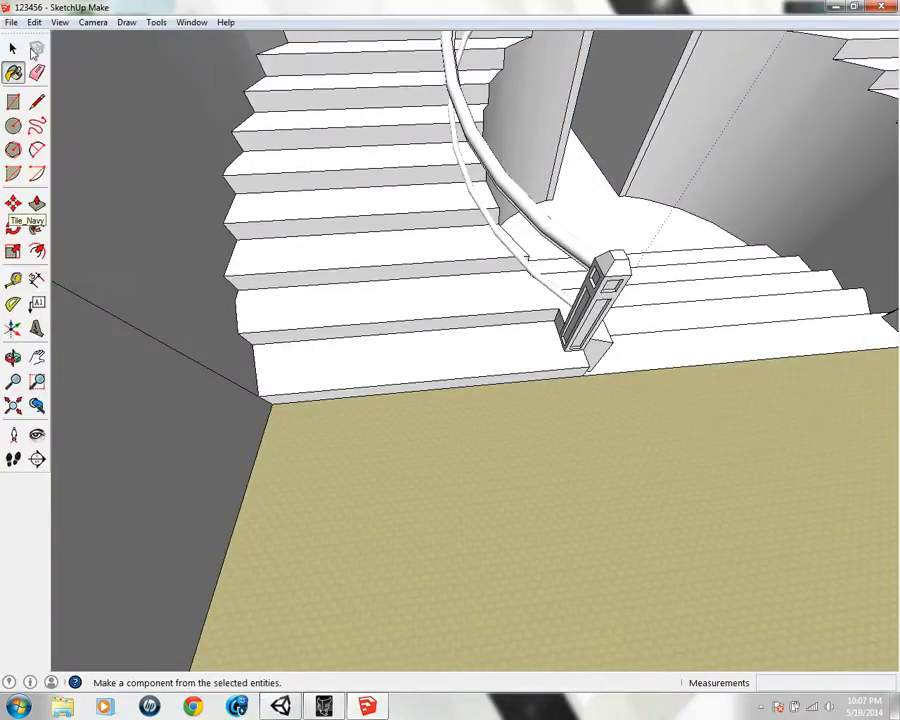
right_click(381, 466)
mouse_move(452, 416)
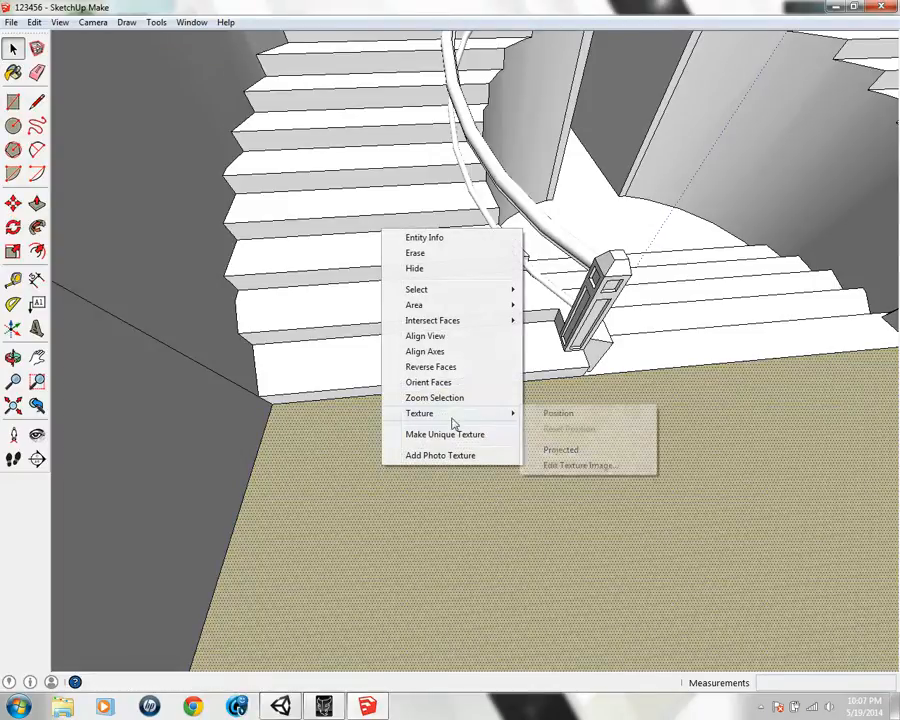
click(552, 414)
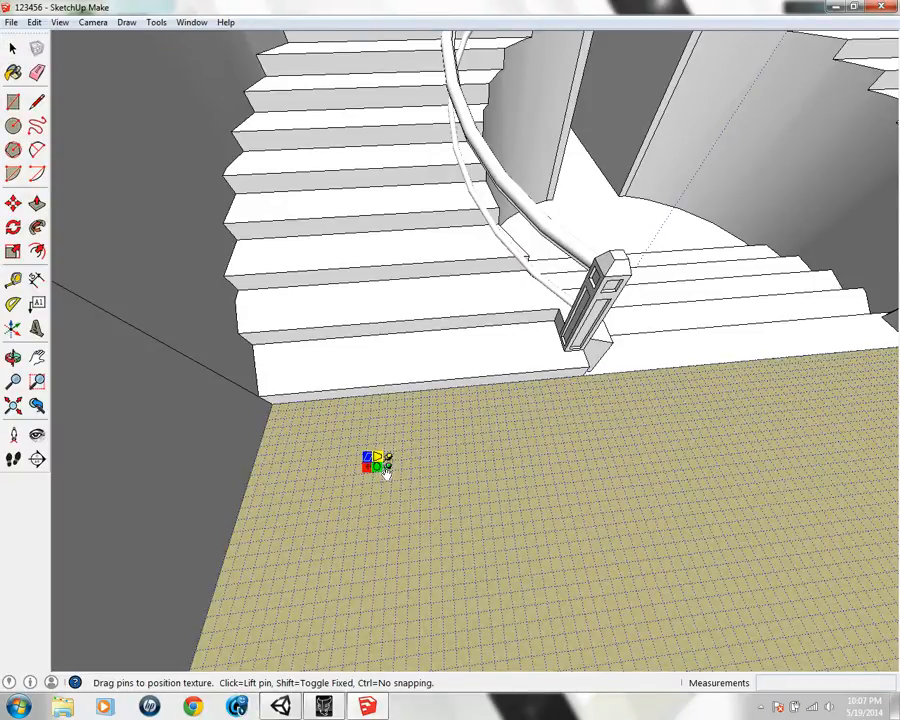
drag(395, 467, 538, 450)
Push/pull the long hall wall facing the staircases by about 0.31 m towards the tiled floor
middle_drag(555, 240, 525, 490)
middle_drag(480, 43, 361, 498)
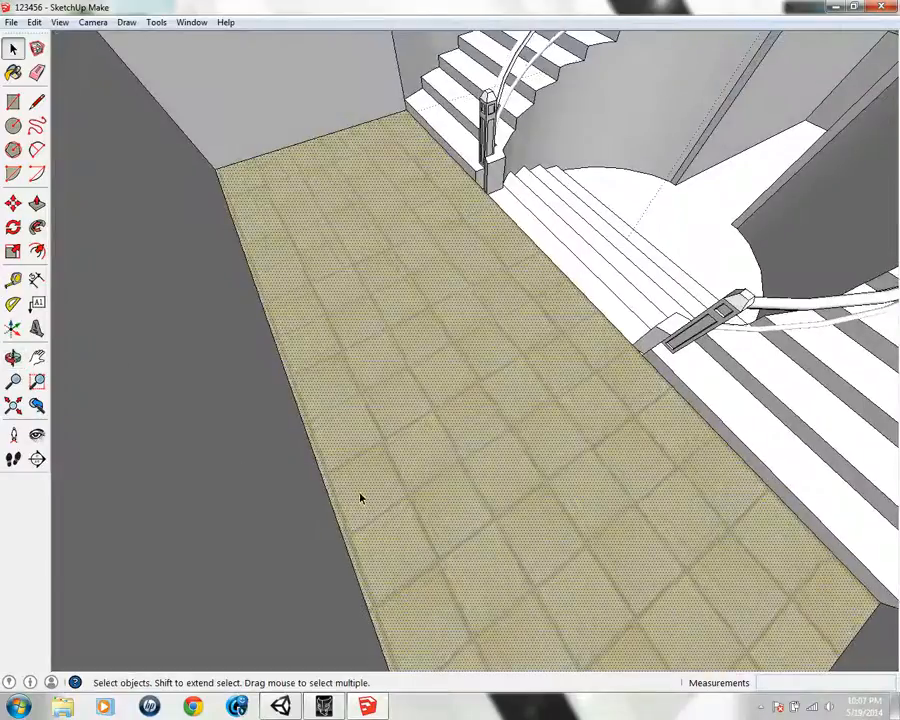
middle_drag(316, 325, 106, 281)
key(p)
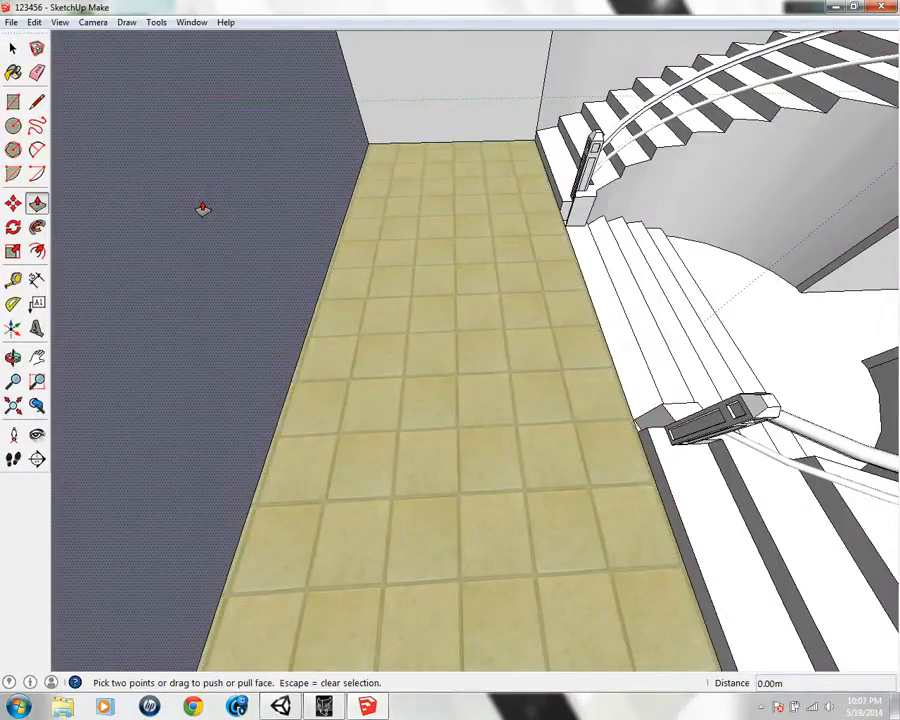
click(202, 209)
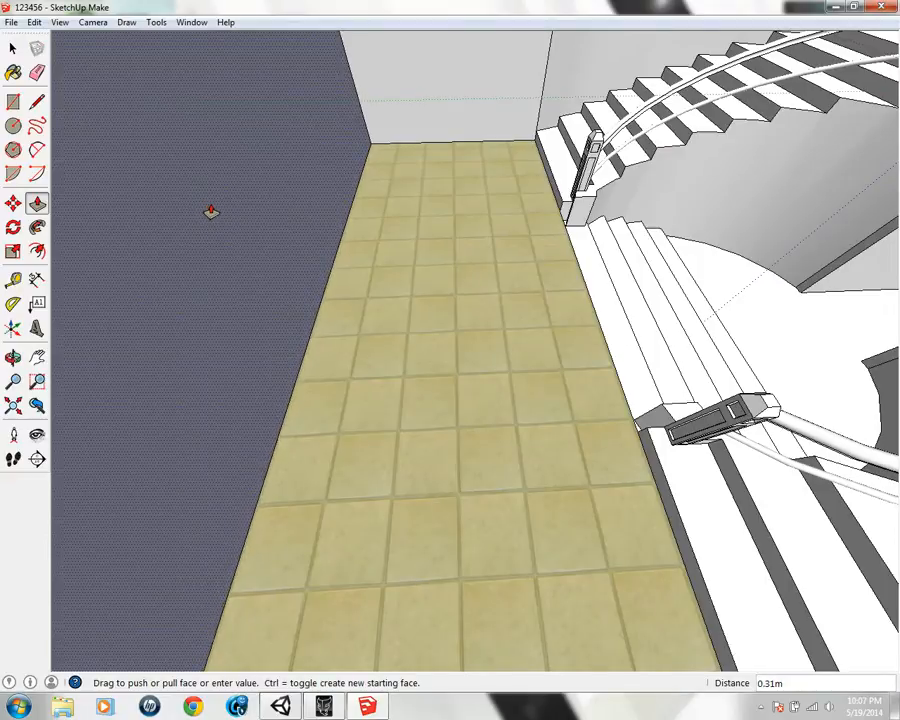
middle_drag(211, 212, 666, 458)
mouse_move(456, 408)
middle_down()
mouse_move(376, 519)
mouse_move(486, 418)
mouse_move(508, 364)
mouse_move(395, 519)
mouse_move(362, 548)
mouse_move(416, 518)
mouse_move(321, 508)
middle_up()
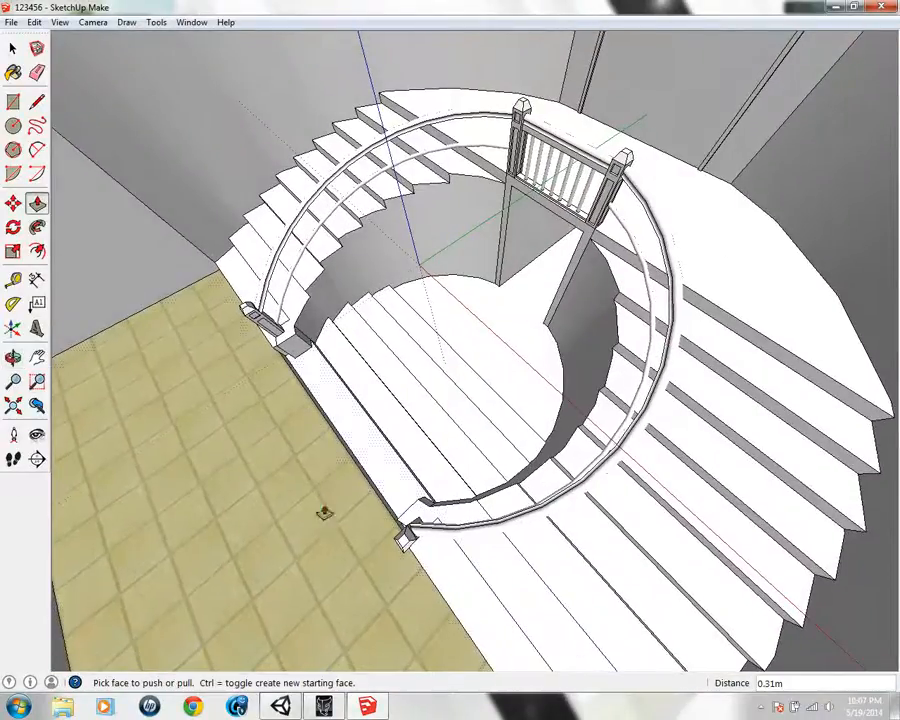
Paint the treads of the descending steps and the lower landing with Tile_Ceramic_Natural
key(b)
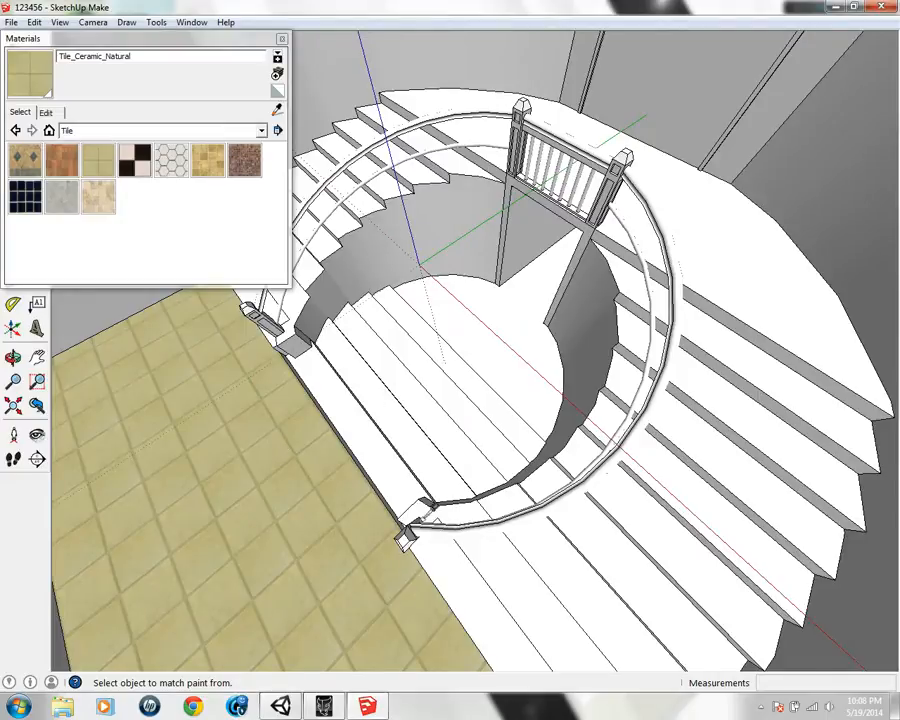
click(345, 400)
click(398, 376)
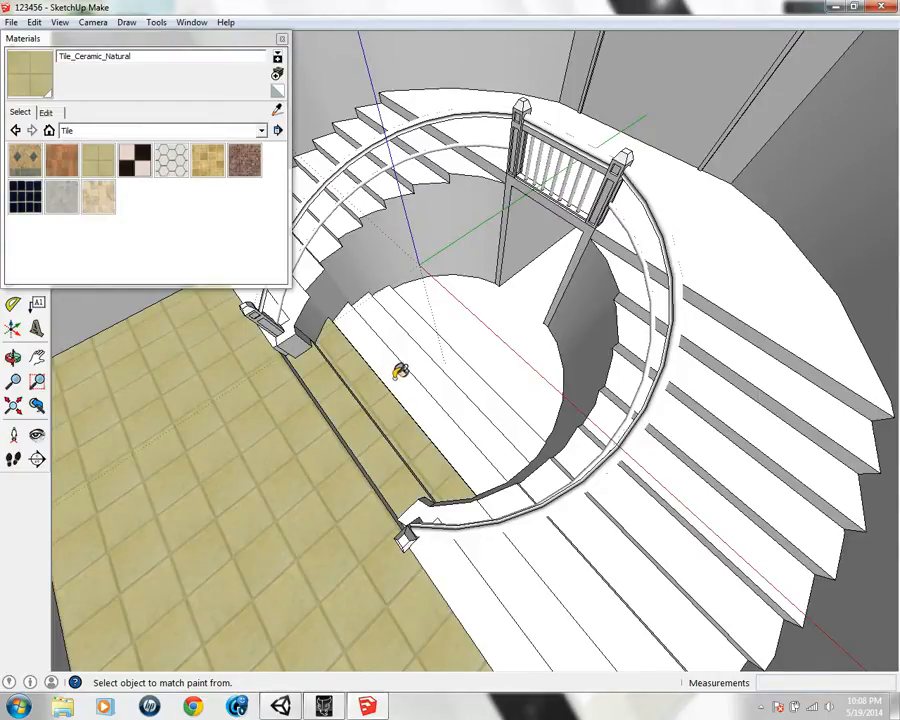
click(452, 370)
click(460, 372)
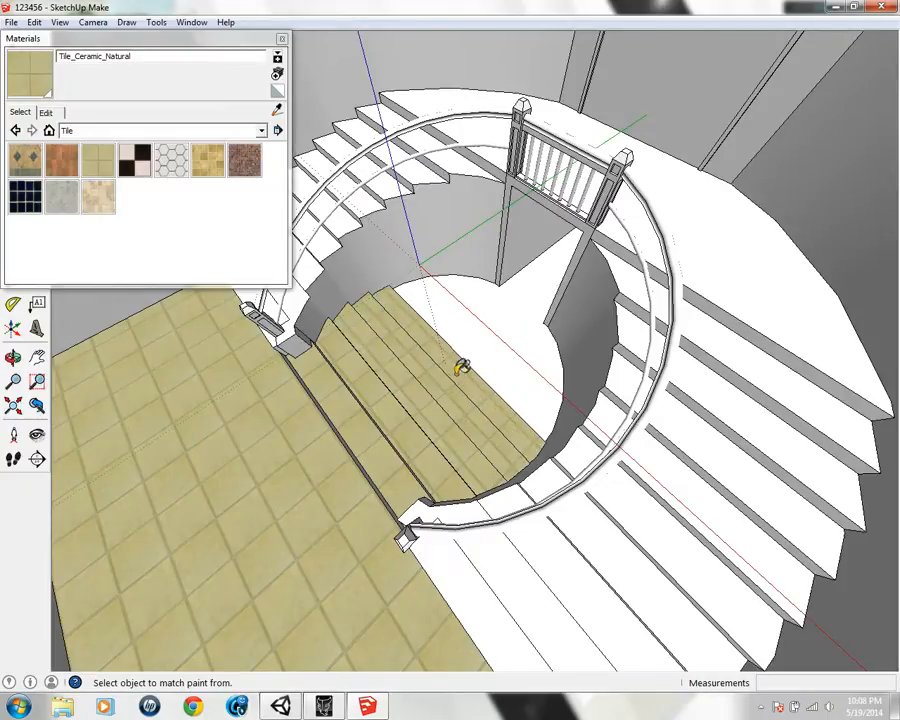
click(494, 354)
Paint the risers of the descending steps with Tile_Ceramic_Natural
mouse_move(494, 354)
middle_down()
mouse_move(472, 372)
mouse_move(221, 259)
mouse_move(450, 305)
mouse_move(432, 323)
middle_up()
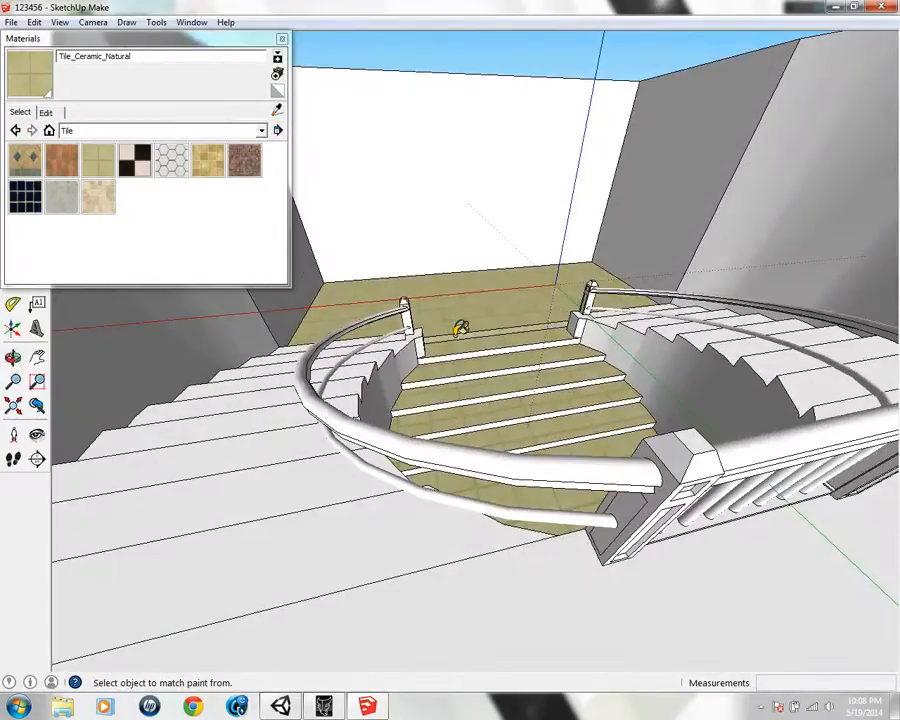
scroll(490, 345, up, 6)
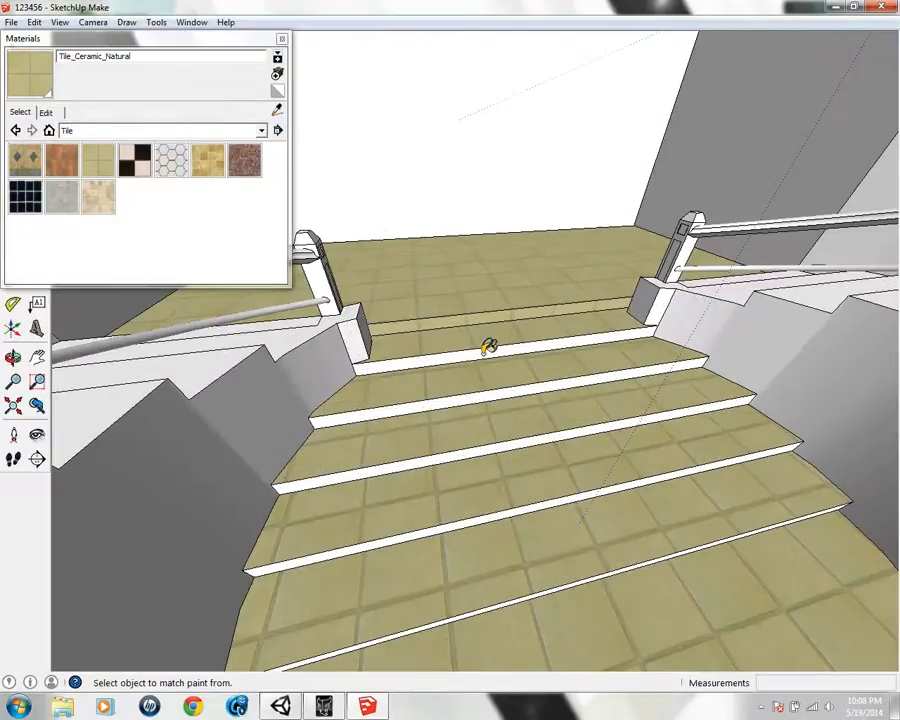
click(507, 410)
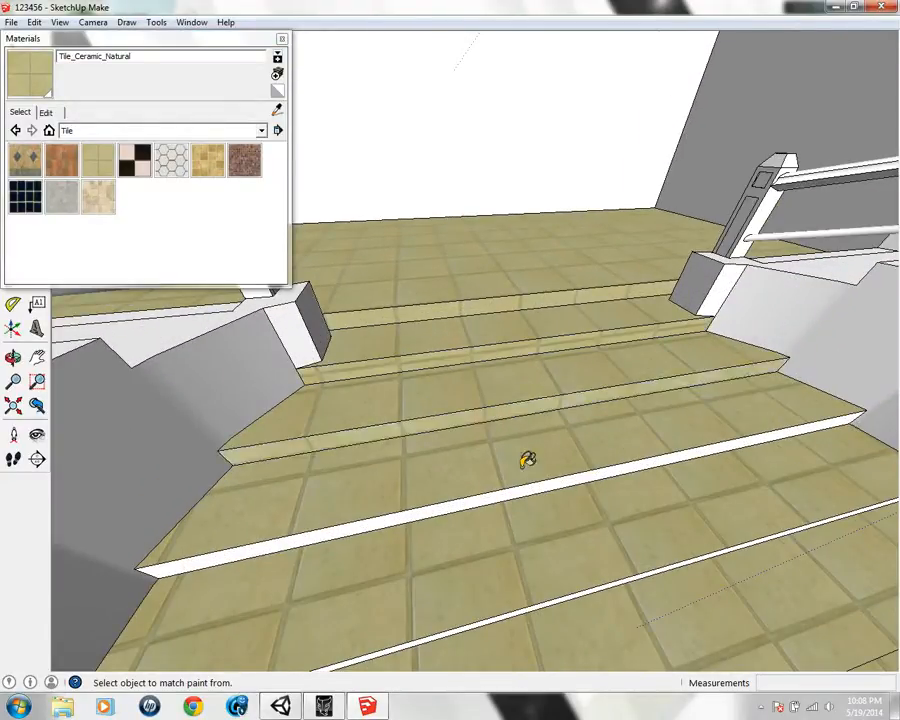
click(536, 487)
Paint the lower treads and risers of the curved staircase left of the descending steps with Tile_Ceramic_Natural
mouse_move(579, 578)
middle_down()
mouse_move(535, 438)
mouse_move(518, 438)
middle_up()
middle_drag(471, 460, 543, 356)
click(461, 347)
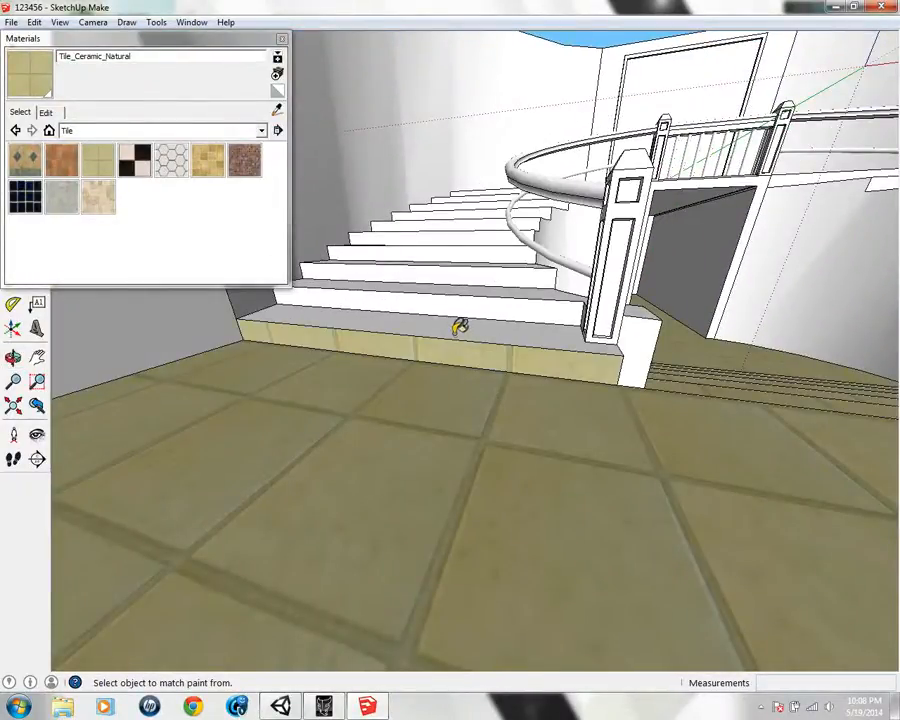
click(461, 299)
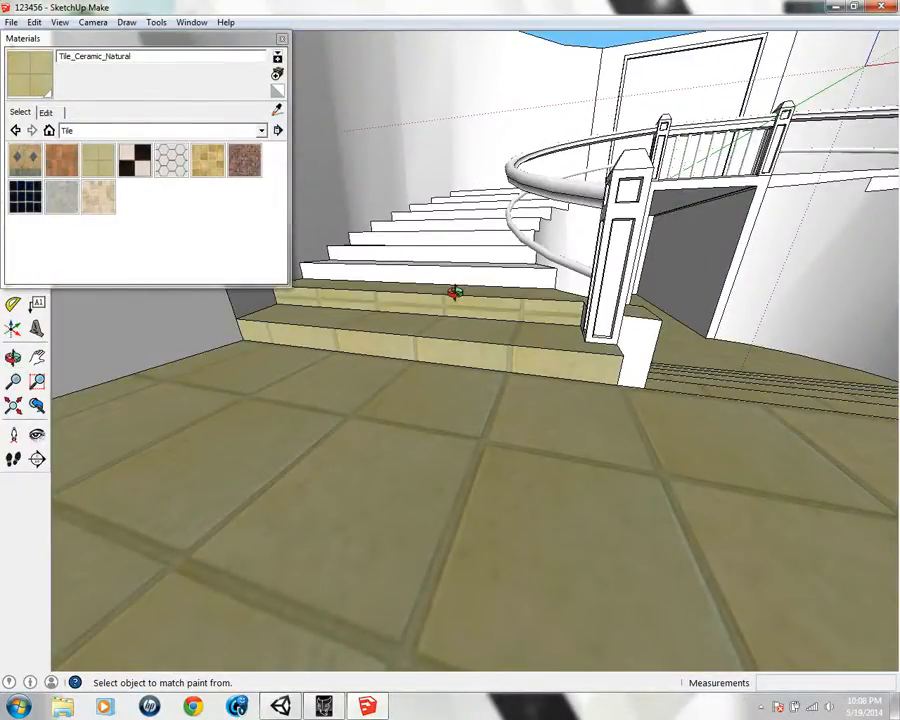
mouse_move(452, 295)
middle_down()
mouse_move(432, 486)
mouse_move(445, 301)
middle_up()
click(445, 301)
click(438, 253)
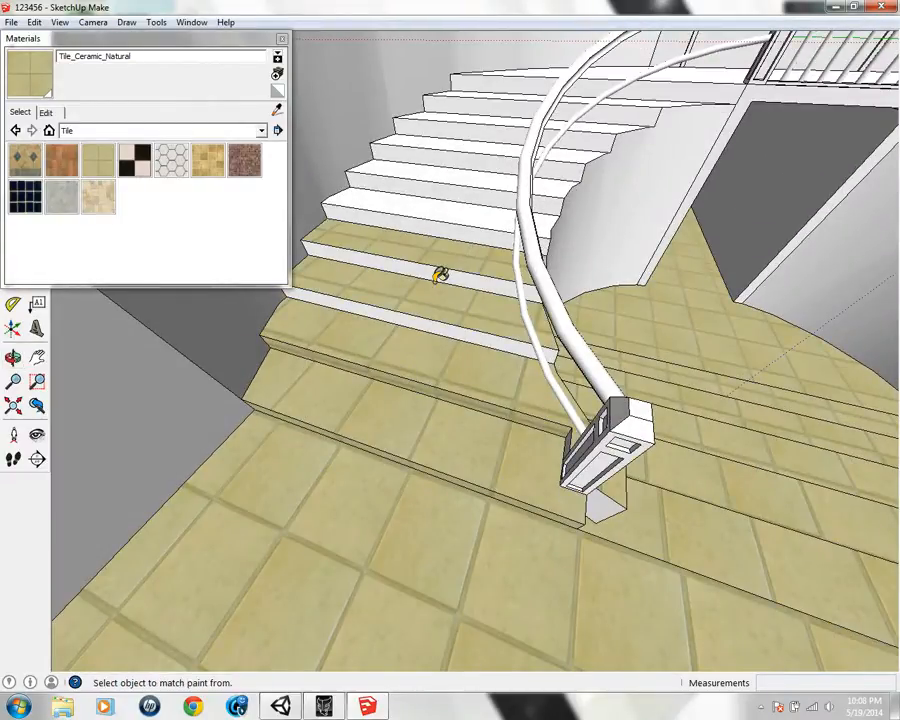
click(443, 268)
click(432, 320)
middle_drag(446, 321, 303, 344)
click(306, 340)
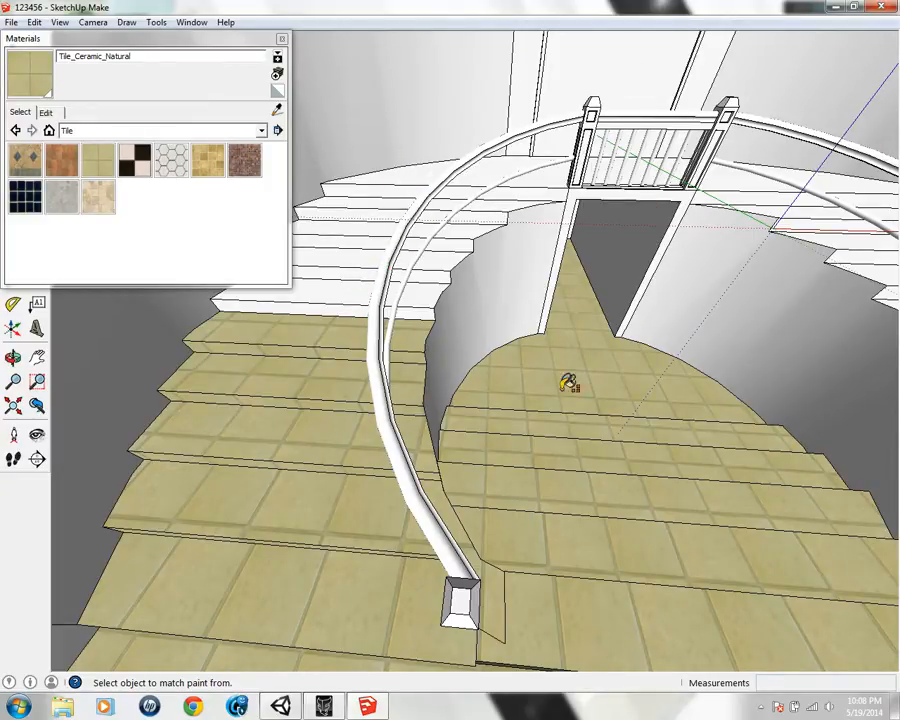
Try Tile_Hexagon_White on an upper tread of the left curved staircase
click(171, 160)
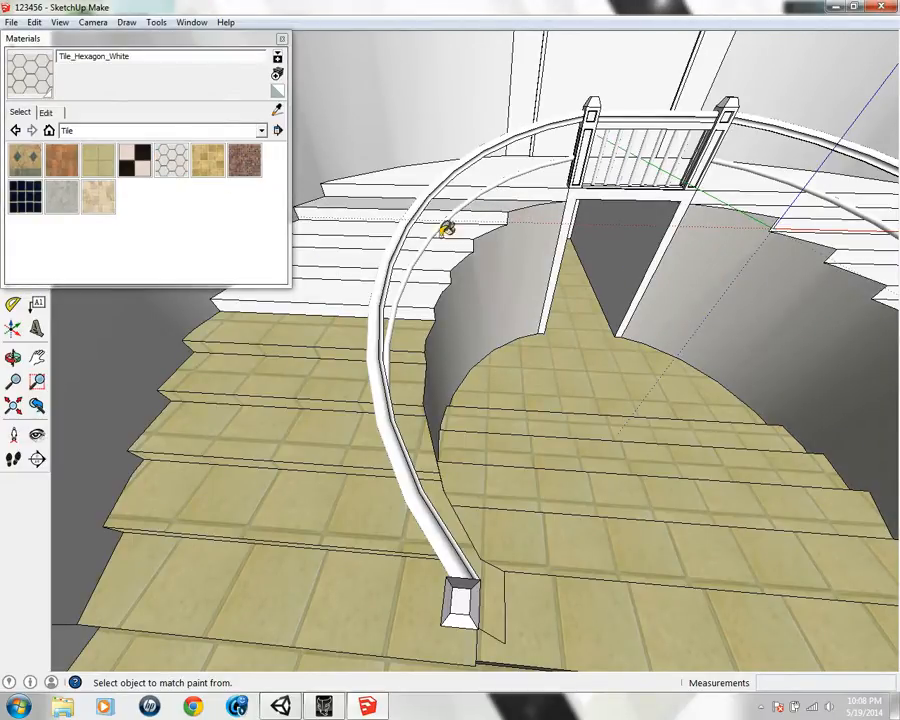
scroll(346, 272, up, 10)
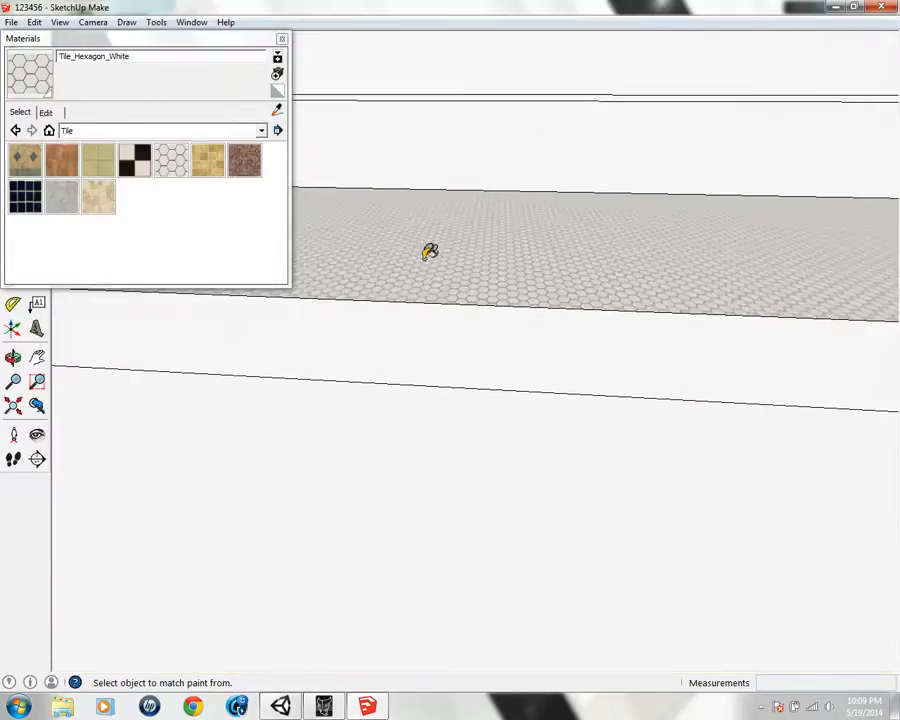
scroll(430, 258, up, 5)
mouse_move(444, 259)
middle_down()
mouse_move(462, 462)
mouse_move(443, 373)
middle_up()
scroll(470, 390, down, 8)
mouse_move(514, 416)
middle_down()
mouse_move(518, 358)
mouse_move(481, 236)
mouse_move(440, 161)
mouse_move(524, 255)
mouse_move(450, 272)
middle_up()
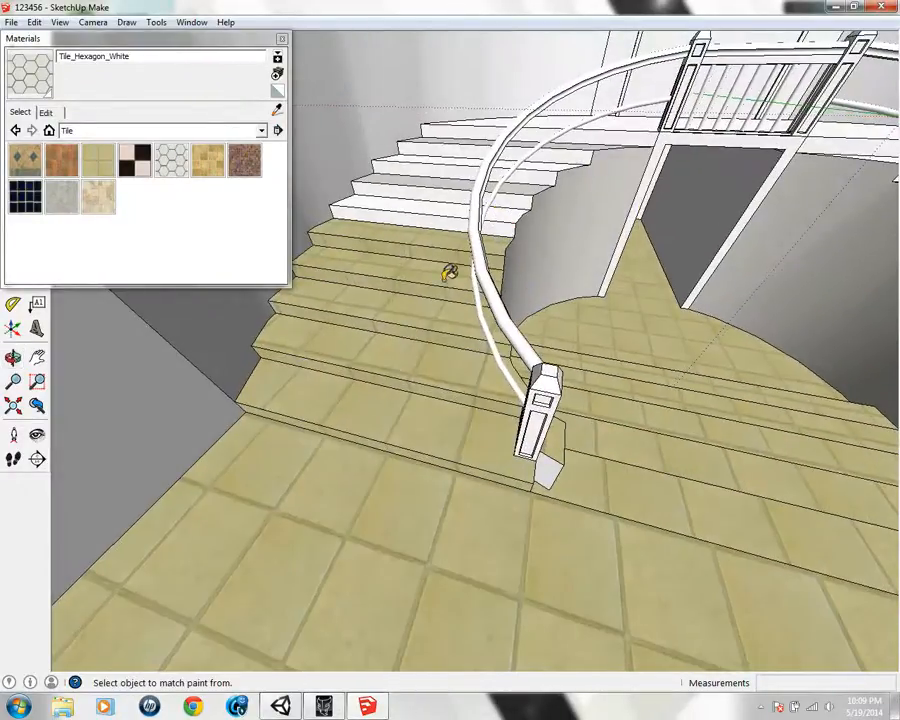
Sample Tile_Ceramic_Natural from a painted step and apply it to all remaining unpainted faces in the model
click(393, 264)
mouse_move(427, 187)
middle_down()
mouse_move(460, 233)
mouse_move(483, 205)
middle_up()
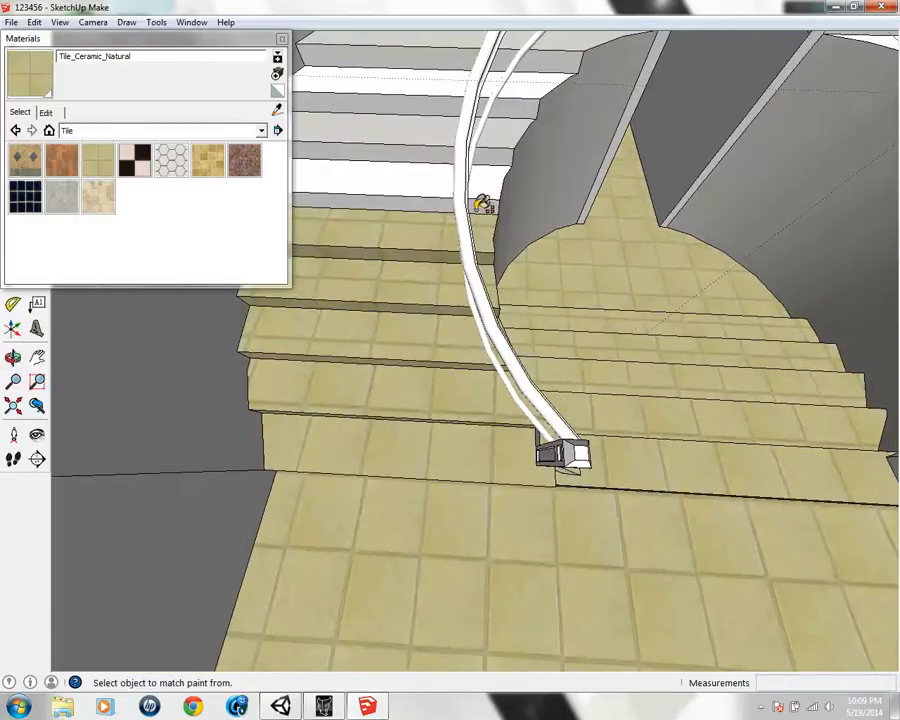
click(430, 122)
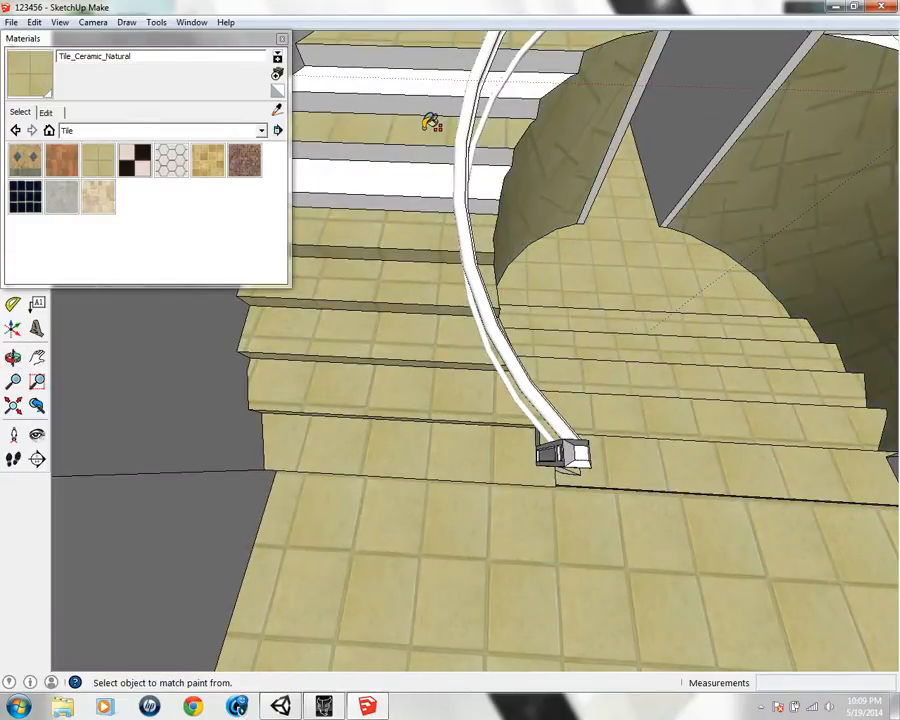
middle_drag(465, 233, 386, 160)
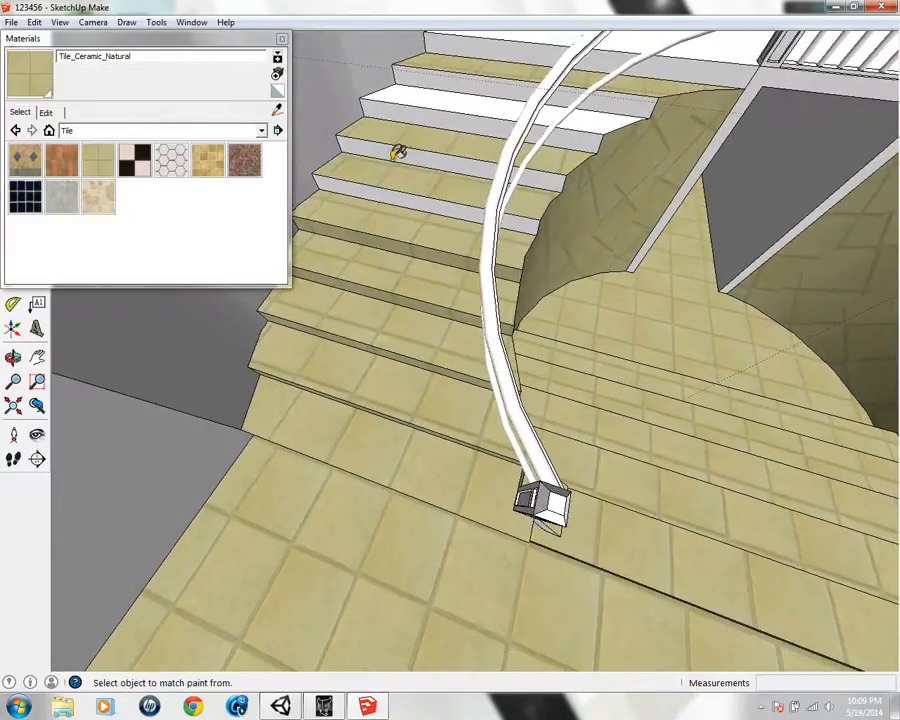
shift+click(392, 192)
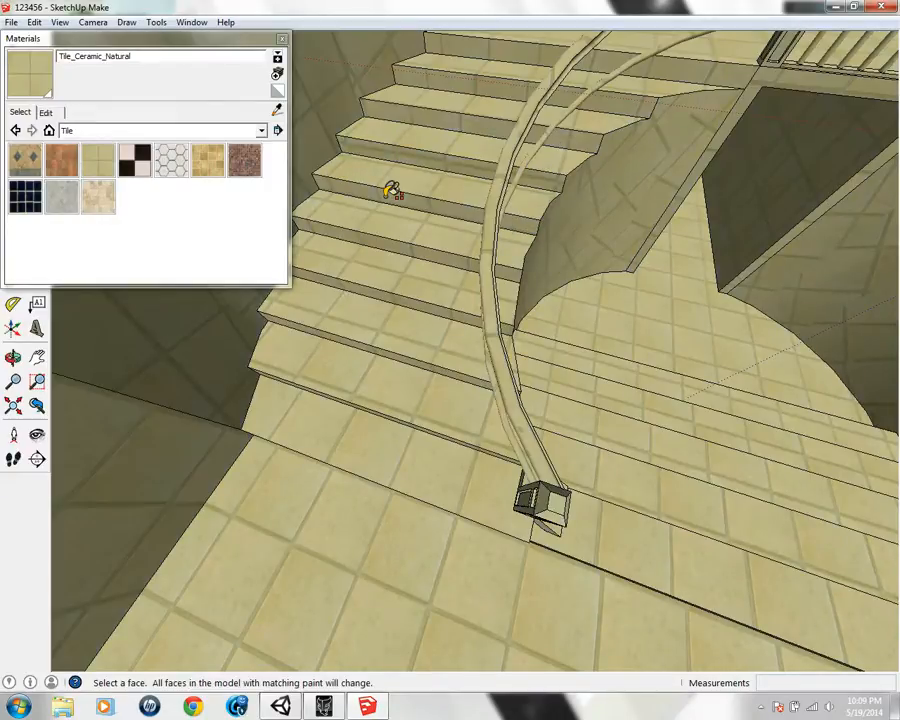
mouse_move(432, 207)
middle_down()
mouse_move(470, 181)
mouse_move(617, 183)
middle_up()
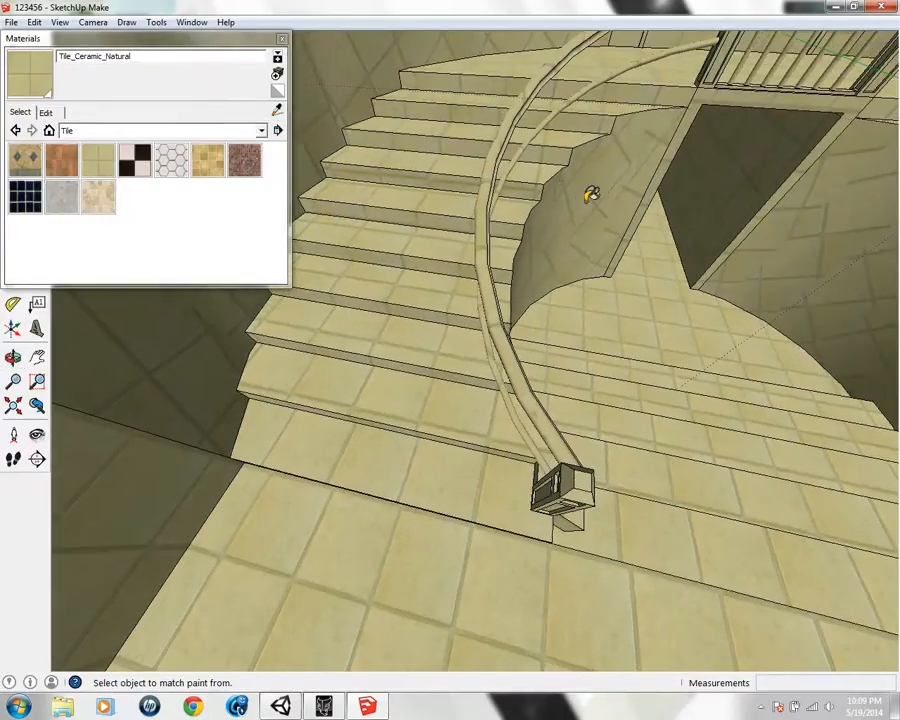
Paint the curved wall beside the left staircase and the framed recess above the balcony with Tile_Travertine_2inch
mouse_move(583, 226)
middle_down()
mouse_move(613, 321)
mouse_move(311, 191)
mouse_move(625, 261)
mouse_move(425, 322)
mouse_move(569, 344)
mouse_move(739, 275)
mouse_move(609, 508)
mouse_move(870, 287)
mouse_move(815, 297)
mouse_move(478, 490)
mouse_move(848, 352)
mouse_move(805, 354)
mouse_move(701, 494)
mouse_move(569, 370)
mouse_move(458, 398)
mouse_move(548, 271)
mouse_move(625, 331)
mouse_move(281, 454)
mouse_move(315, 410)
mouse_move(575, 337)
mouse_move(607, 476)
mouse_move(476, 368)
mouse_move(287, 322)
middle_up()
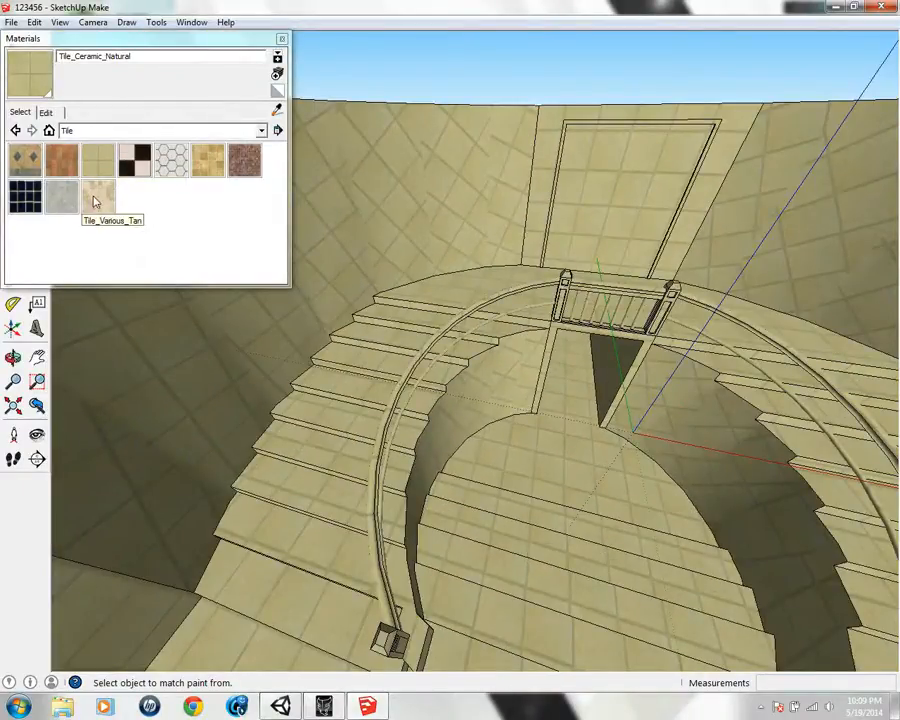
click(61, 196)
click(418, 186)
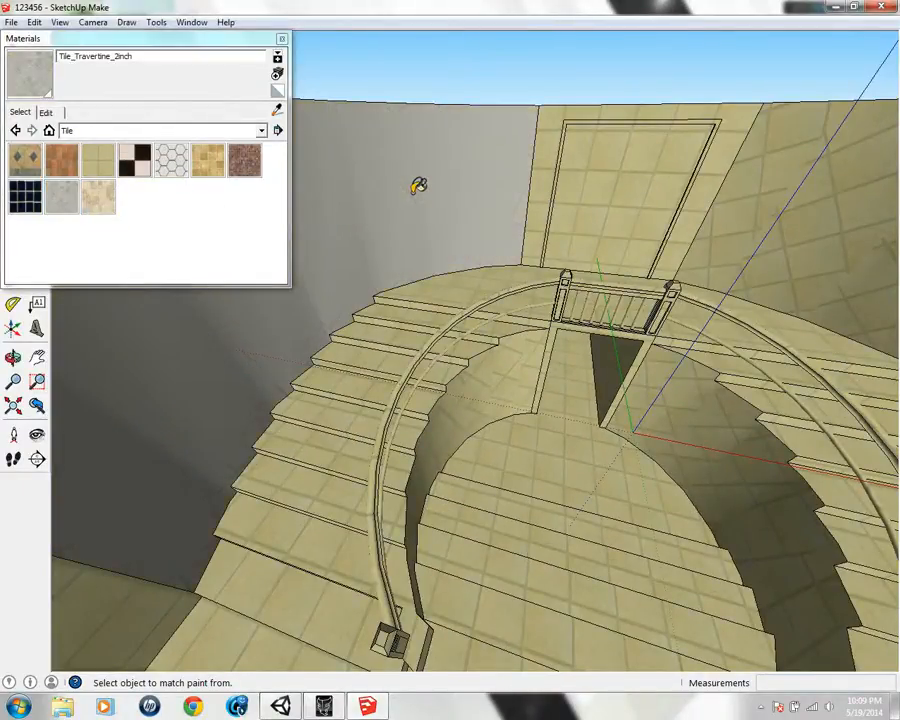
middle_drag(464, 264, 831, 170)
mouse_move(587, 227)
middle_down()
mouse_move(617, 331)
mouse_move(366, 356)
mouse_move(404, 271)
middle_up()
mouse_move(644, 323)
middle_down()
mouse_move(639, 376)
mouse_move(482, 372)
mouse_move(639, 402)
mouse_move(375, 400)
mouse_move(561, 327)
middle_up()
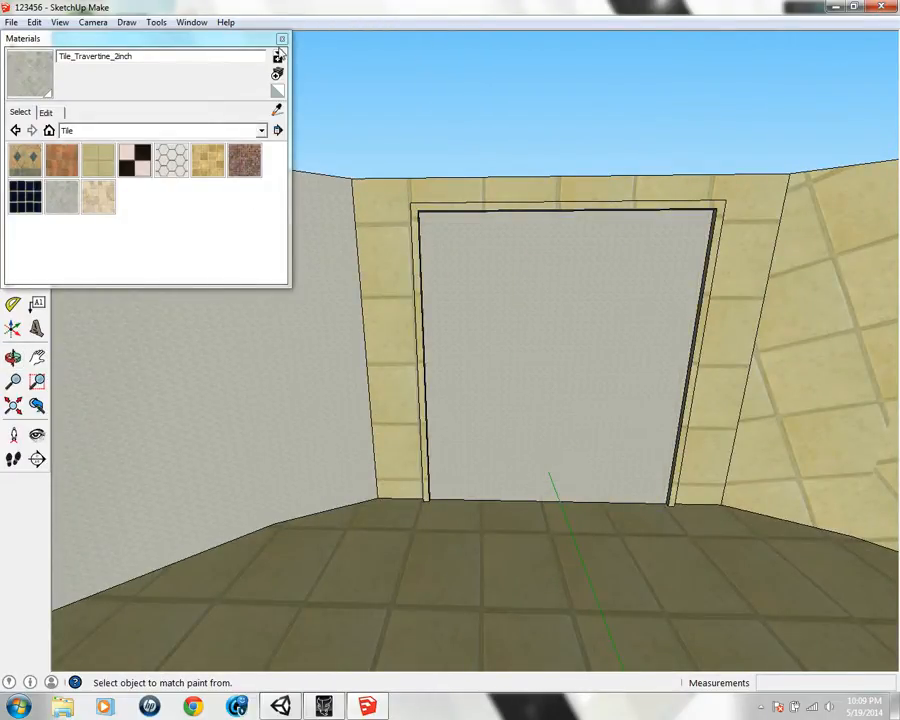
Enlarge the travertine texture on the framed recess panel by repositioning its scale and rotation pin
click(281, 39)
click(13, 48)
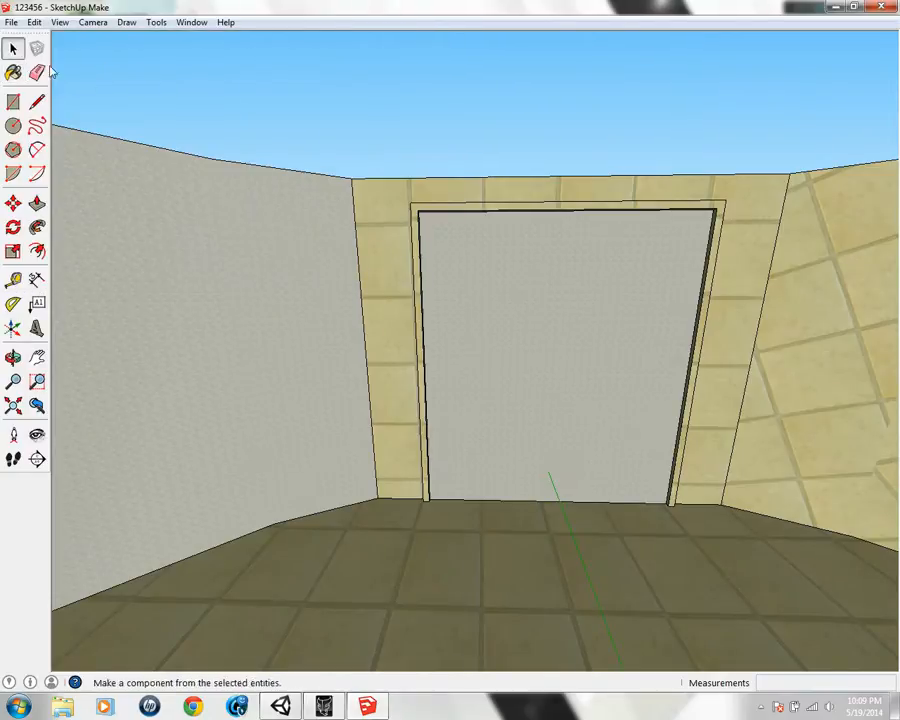
right_click(491, 310)
mouse_move(613, 490)
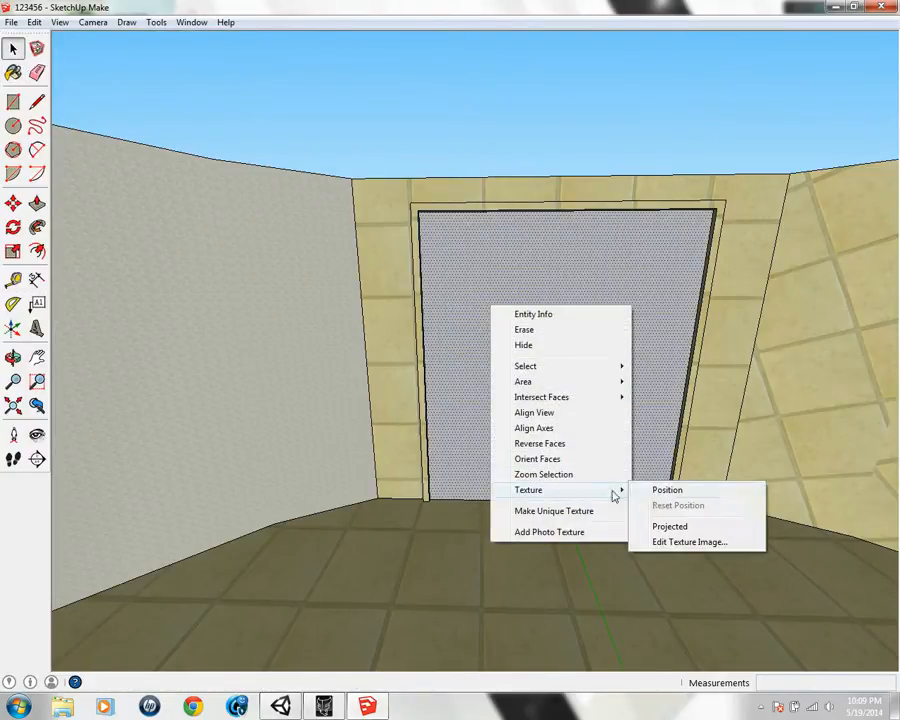
click(668, 490)
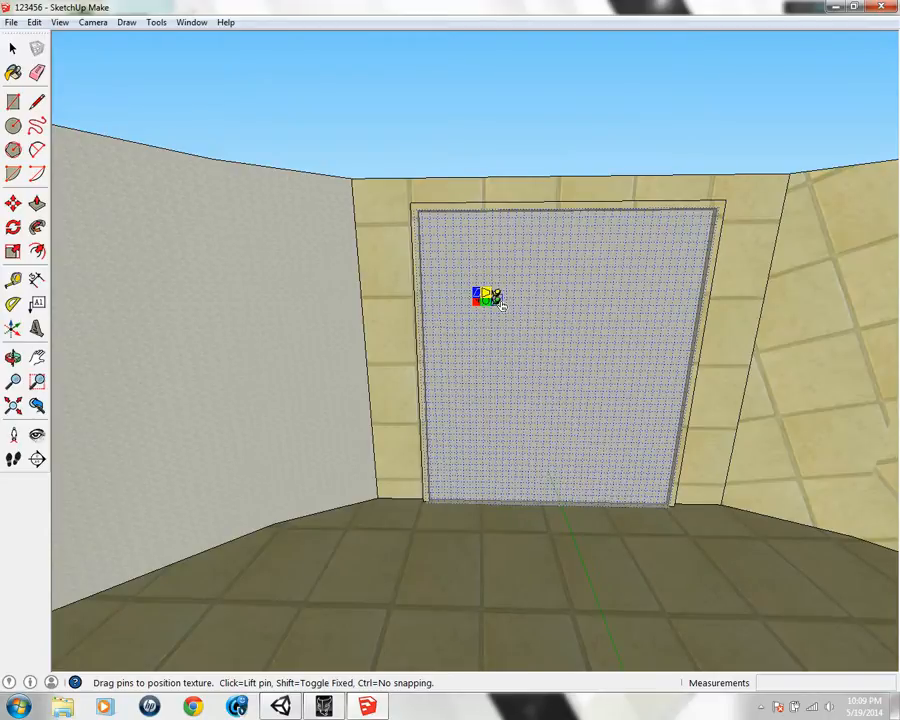
drag(507, 302, 615, 301)
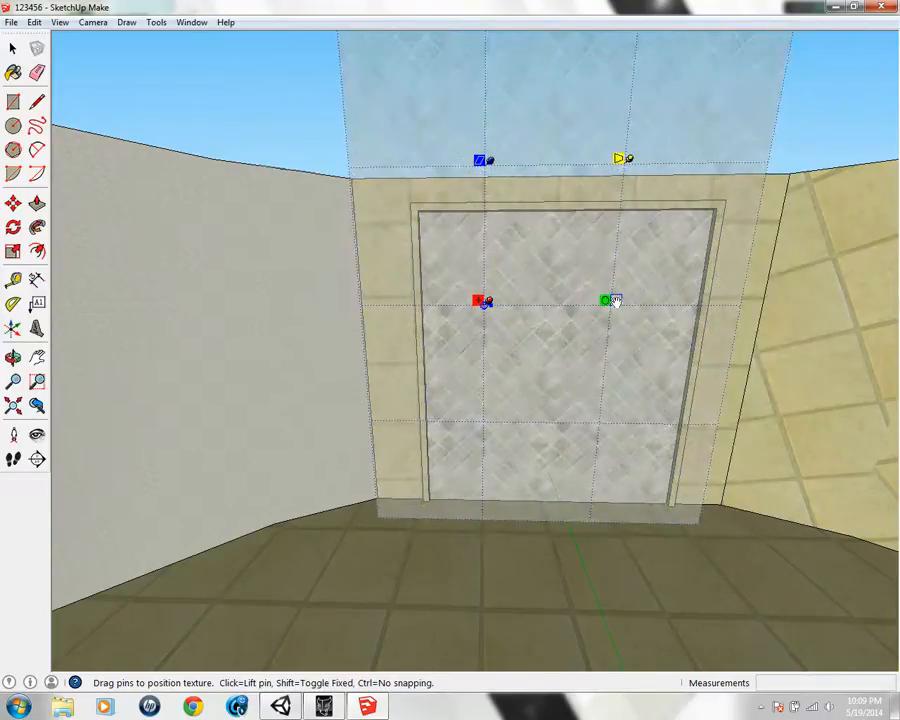
click(217, 88)
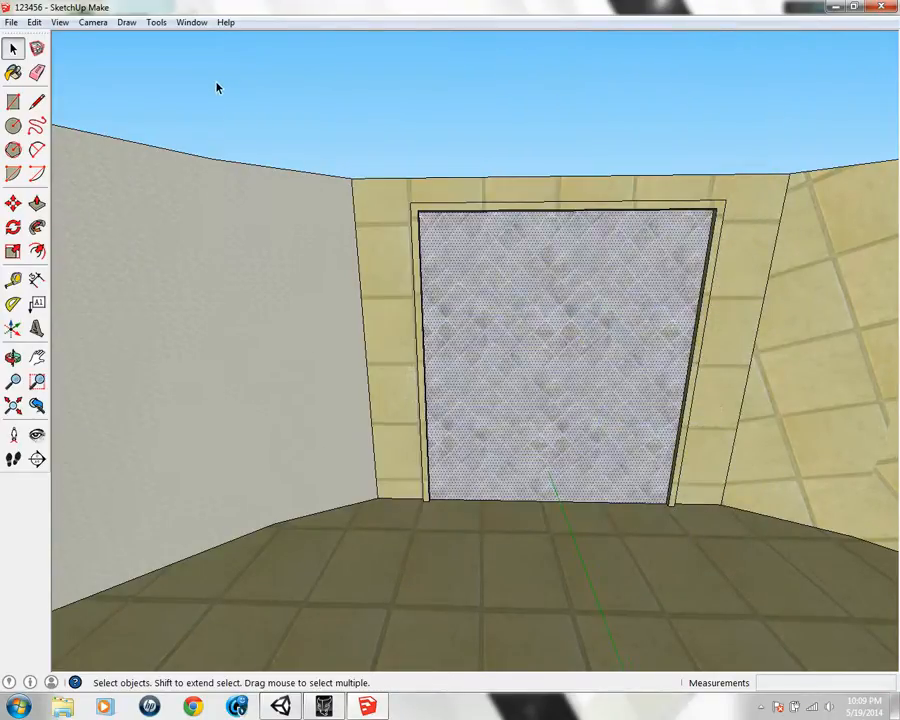
Sample the enlarged travertine from the recess panel and paint the left curved wall and the wall around the frame
key(b)
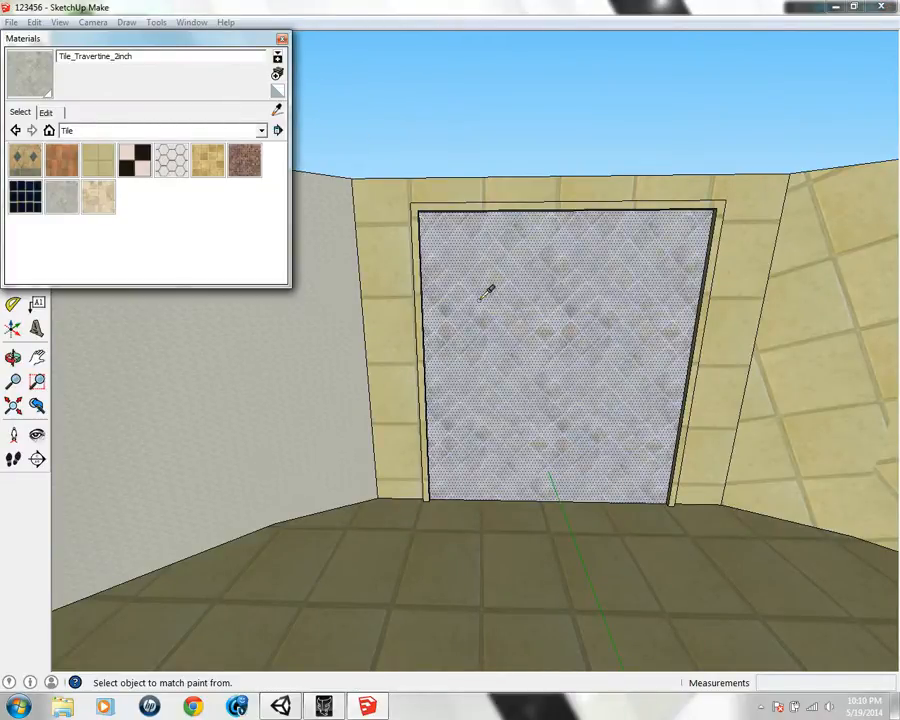
click(335, 305)
click(398, 268)
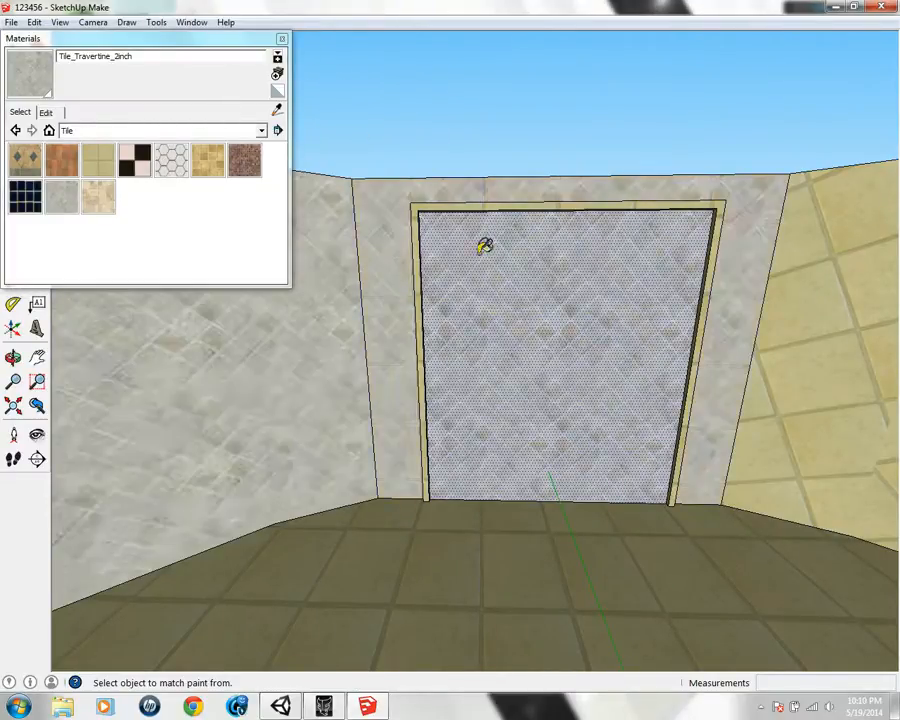
Paint the remaining unpainted upper walls and the curved walls beneath both staircases with the enlarged Tile_Travertine_2inch
click(820, 253)
middle_drag(811, 261, 360, 346)
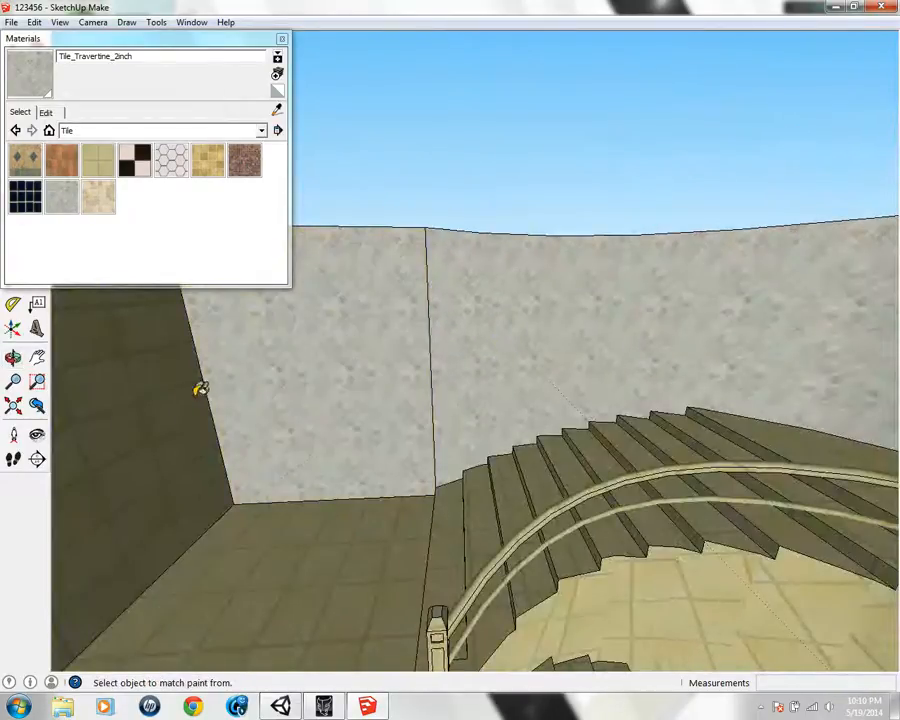
mouse_move(306, 389)
middle_down()
mouse_move(526, 396)
mouse_move(378, 458)
mouse_move(891, 438)
mouse_move(804, 422)
mouse_move(502, 474)
middle_up()
click(573, 468)
mouse_move(573, 468)
middle_down()
mouse_move(733, 502)
mouse_move(553, 246)
mouse_move(90, 321)
mouse_move(207, 508)
mouse_move(484, 422)
mouse_move(186, 502)
mouse_move(344, 478)
mouse_move(375, 392)
middle_up()
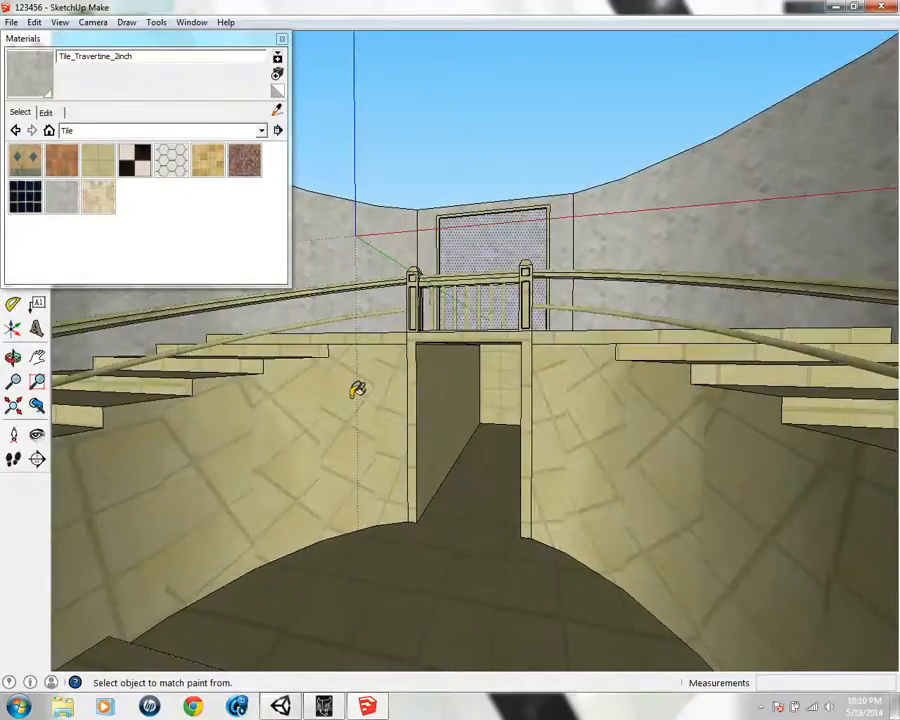
click(357, 390)
mouse_move(404, 514)
middle_down()
mouse_move(685, 510)
mouse_move(237, 458)
mouse_move(470, 498)
mouse_move(646, 566)
mouse_move(832, 526)
mouse_move(730, 605)
middle_up()
Extrude the doorway frame beneath the balcony forward 2.22 m and erase the leftover edges on its sides
key(p)
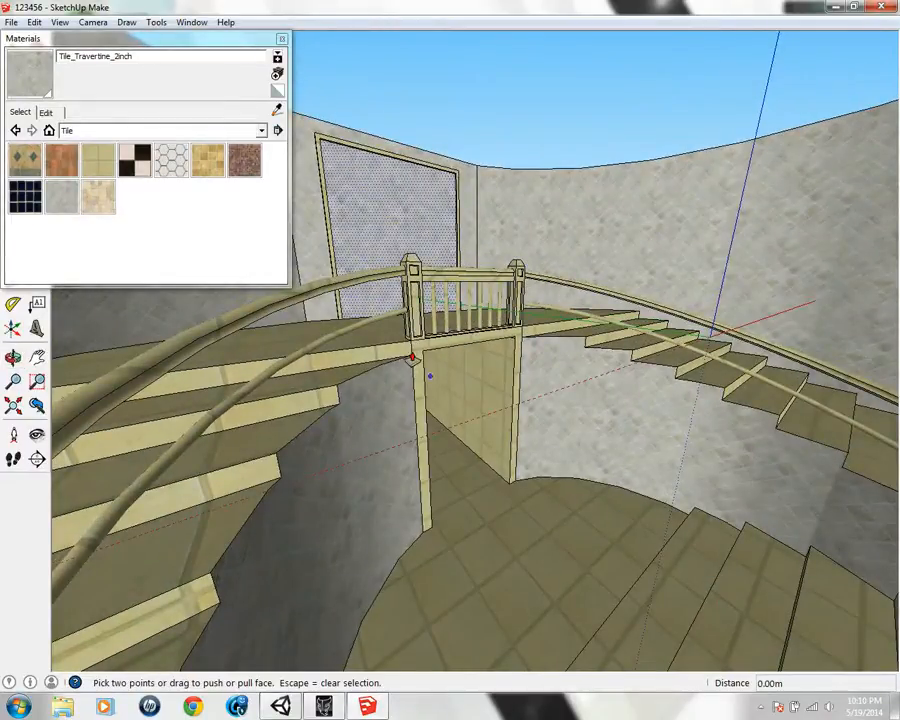
key(Escape)
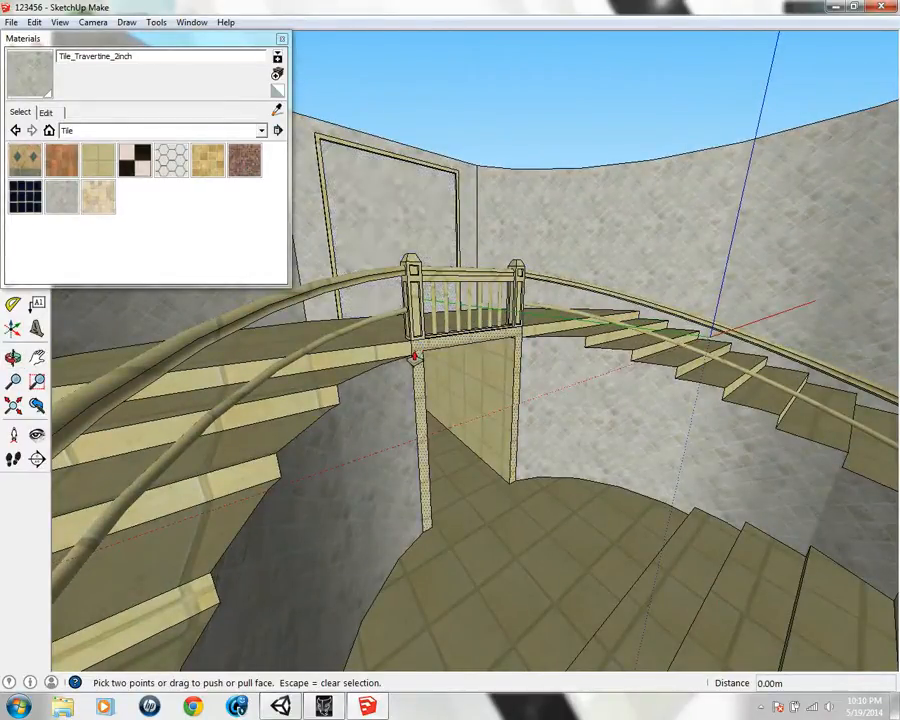
drag(413, 357, 428, 368)
middle_drag(428, 368, 409, 354)
scroll(434, 374, up, 3)
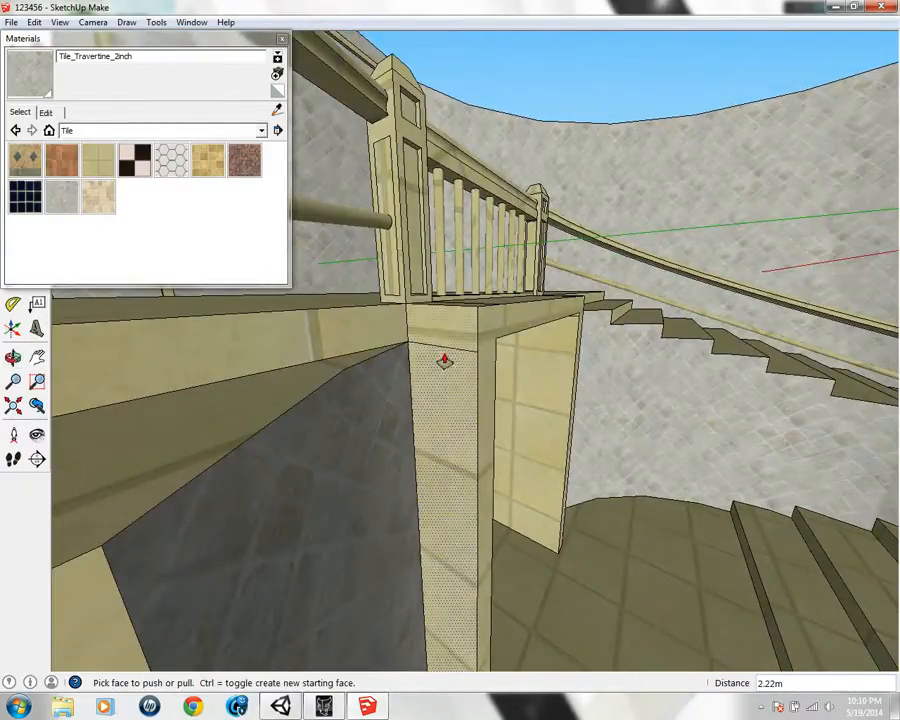
key(e)
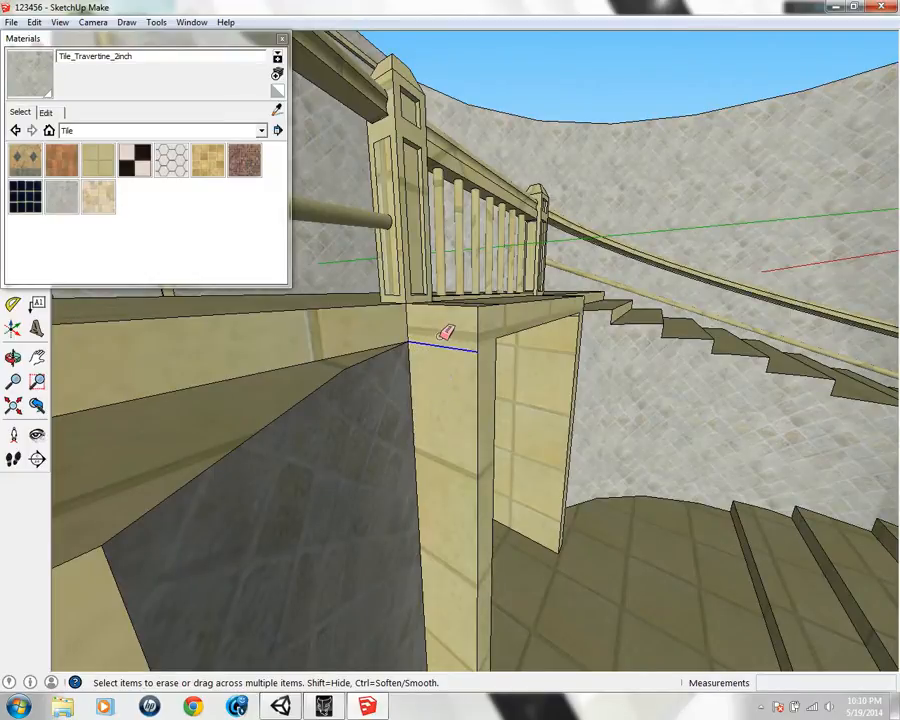
mouse_move(446, 333)
middle_down()
mouse_move(675, 350)
mouse_move(295, 362)
mouse_move(537, 420)
middle_up()
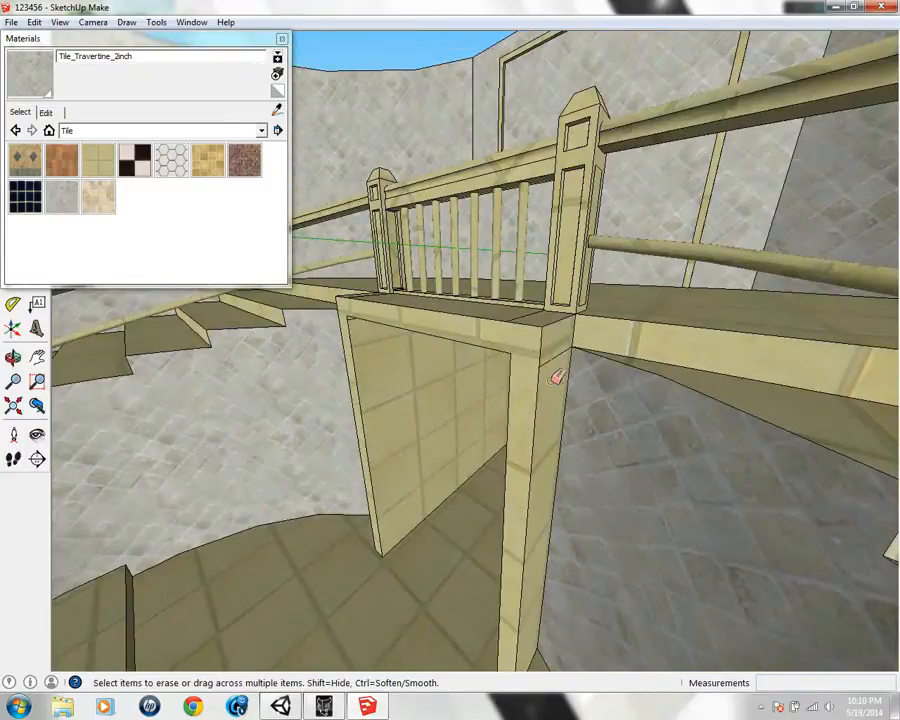
mouse_move(539, 352)
middle_down()
mouse_move(331, 386)
mouse_move(388, 346)
mouse_move(567, 436)
mouse_move(595, 406)
middle_up()
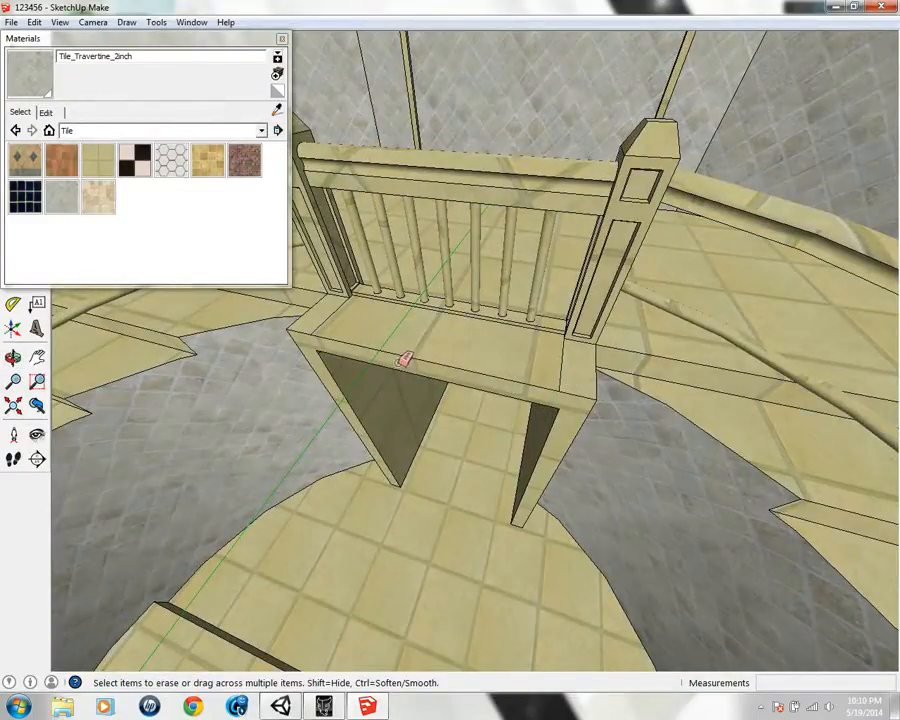
Push the top face of the extended slab in front of the balcony railing down 0.27 m
key(p)
drag(413, 327, 407, 335)
middle_drag(342, 361, 398, 297)
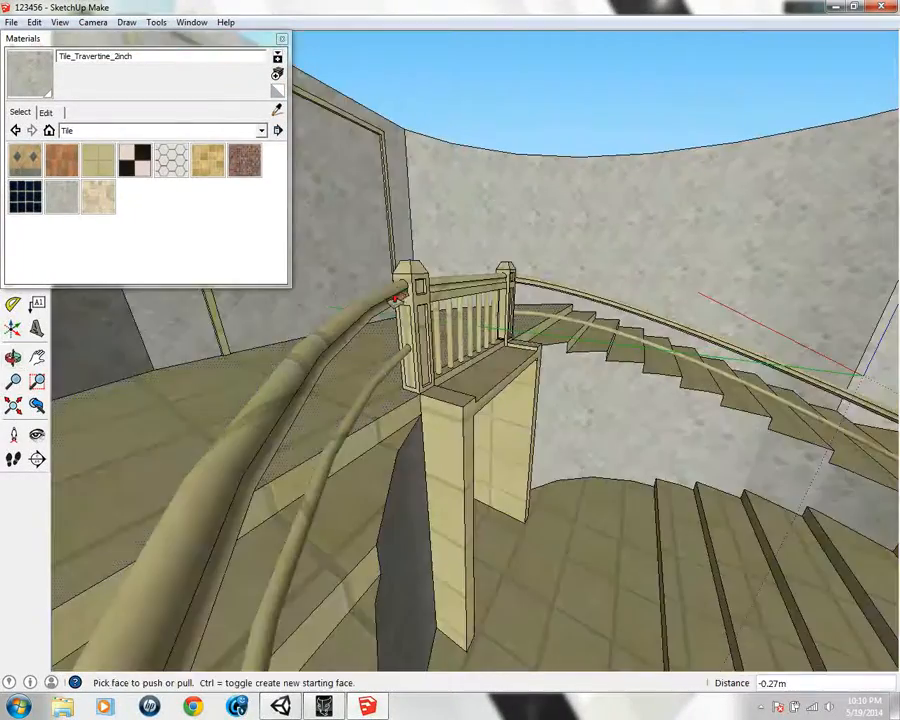
Paint the upper and lower handrails of the left staircase with Wood_Lumber_ButtJoined from the Wood collection
click(133, 131)
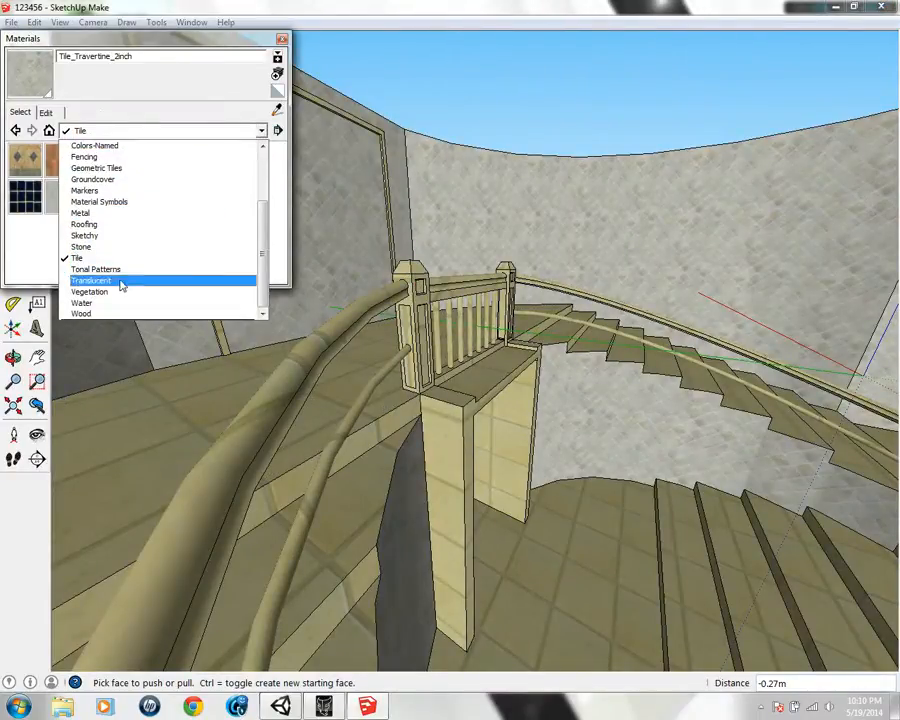
click(120, 313)
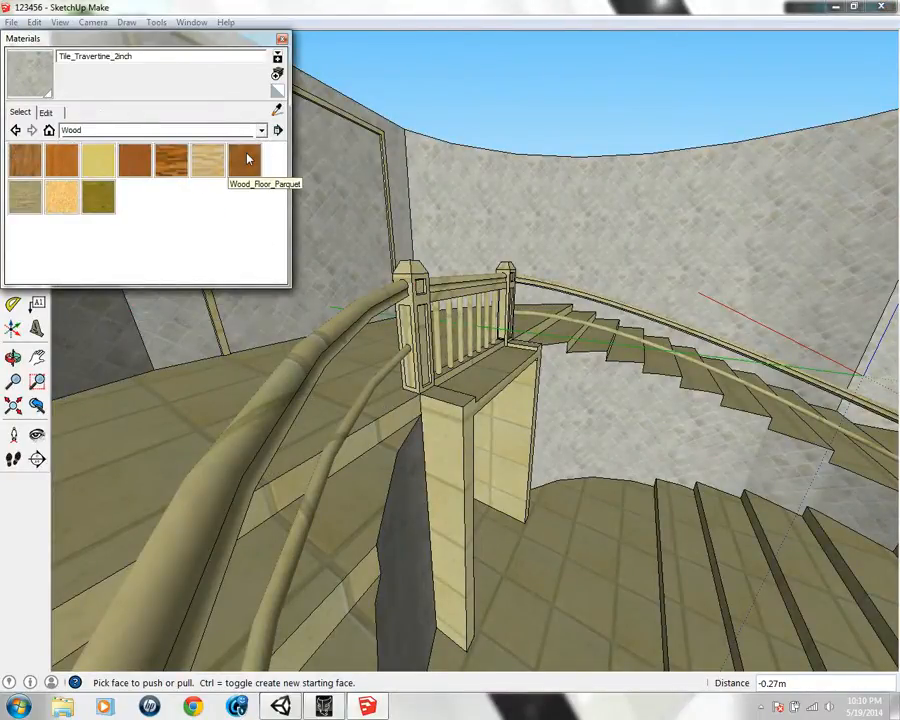
click(24, 196)
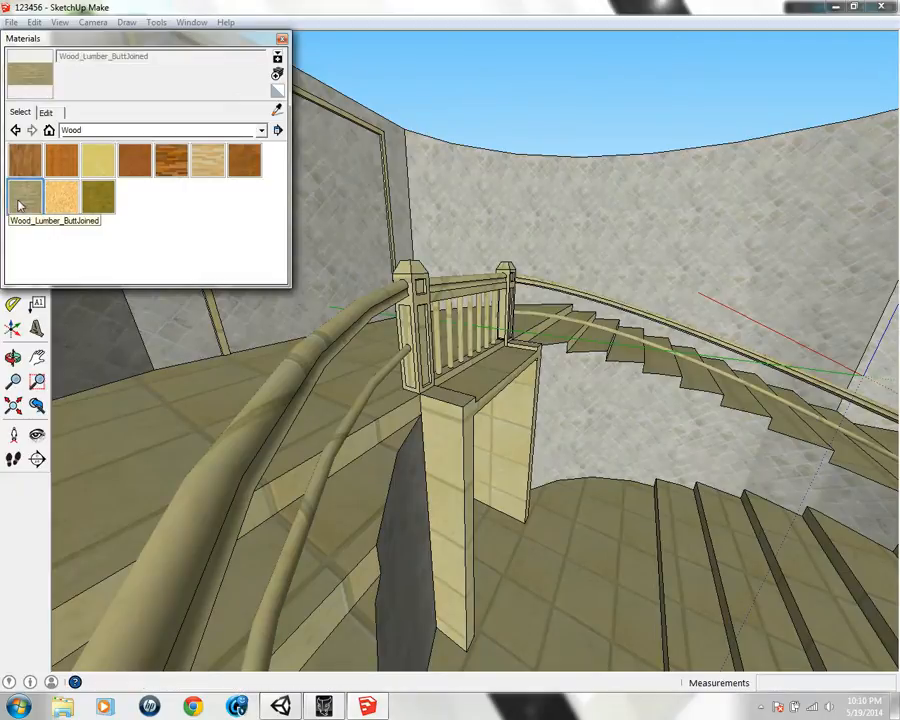
click(345, 316)
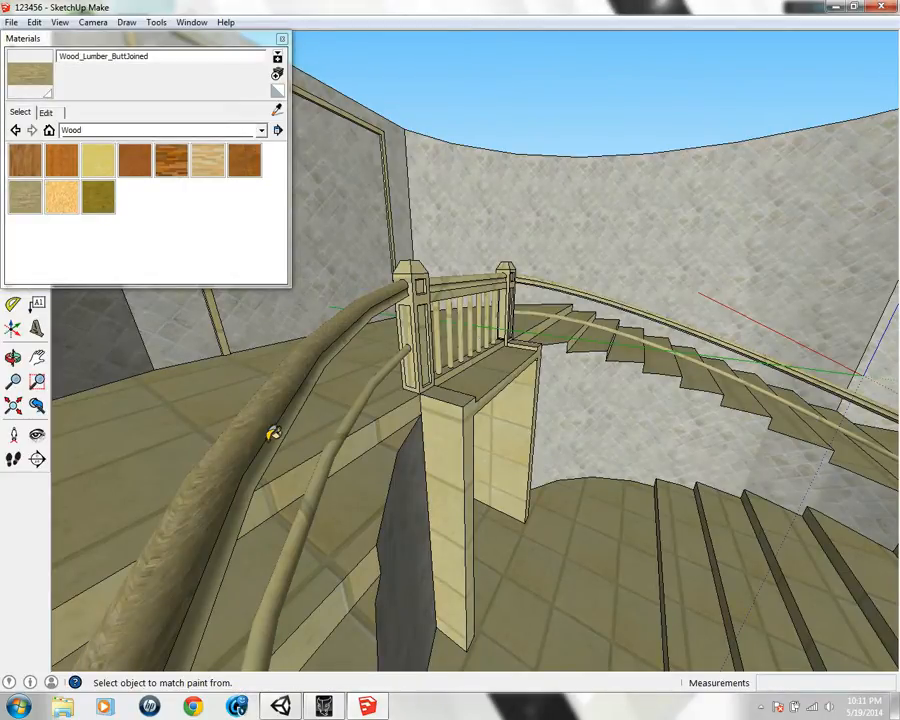
mouse_move(356, 466)
middle_down()
mouse_move(334, 388)
mouse_move(341, 321)
middle_up()
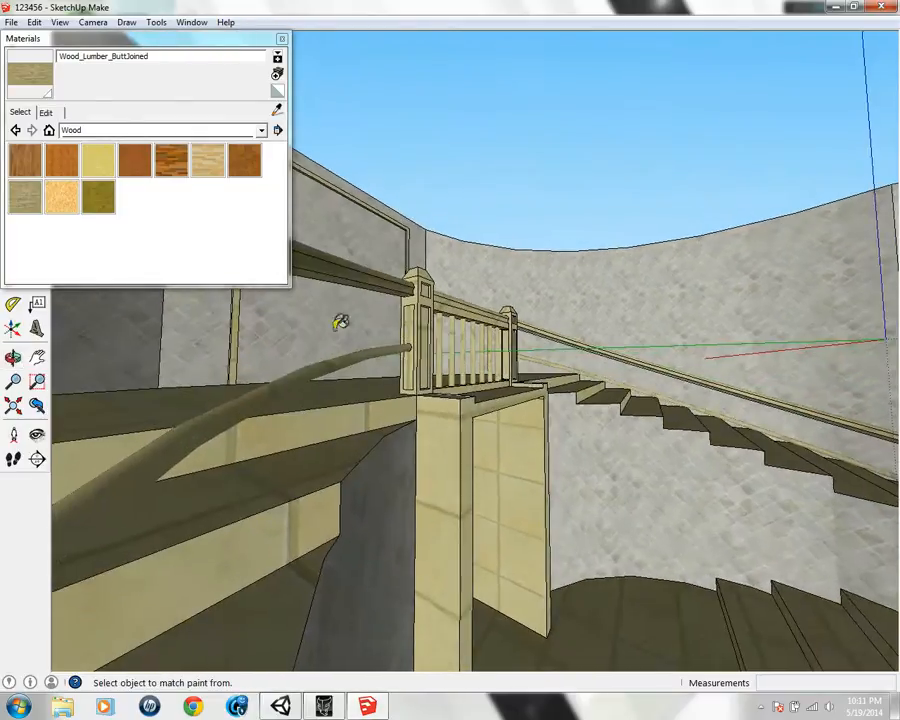
click(305, 372)
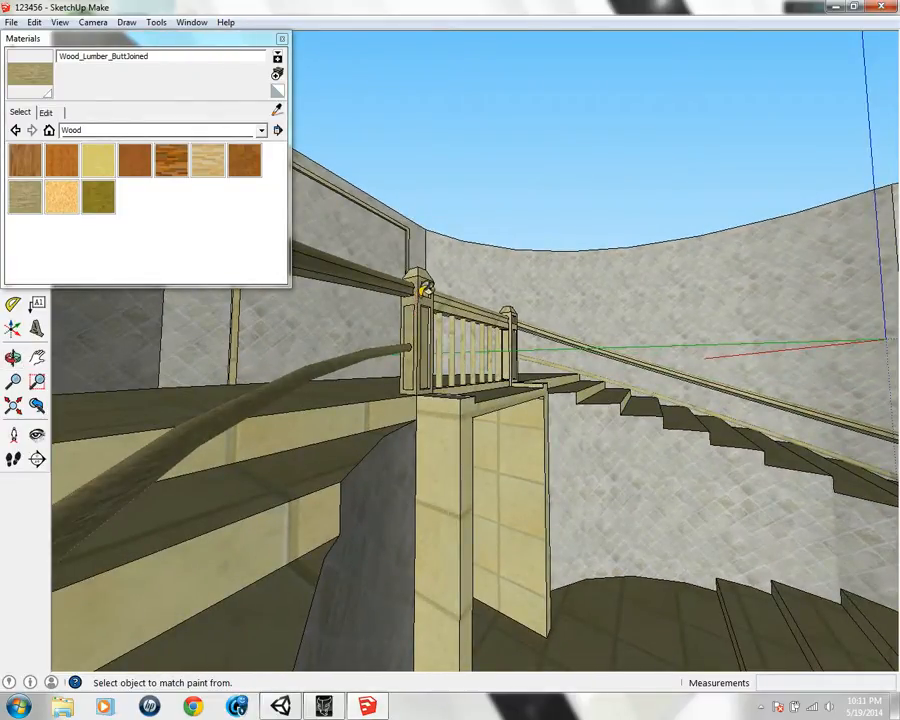
Paint the main faces of the newel posts, the balcony top rail and the balusters with Wood_Lumber_ButtJoined
mouse_move(452, 295)
middle_down()
mouse_move(450, 336)
mouse_move(312, 390)
mouse_move(311, 380)
mouse_move(311, 400)
mouse_move(400, 400)
mouse_move(263, 390)
mouse_move(355, 470)
mouse_move(345, 464)
mouse_move(382, 395)
middle_up()
middle_drag(522, 424, 518, 374)
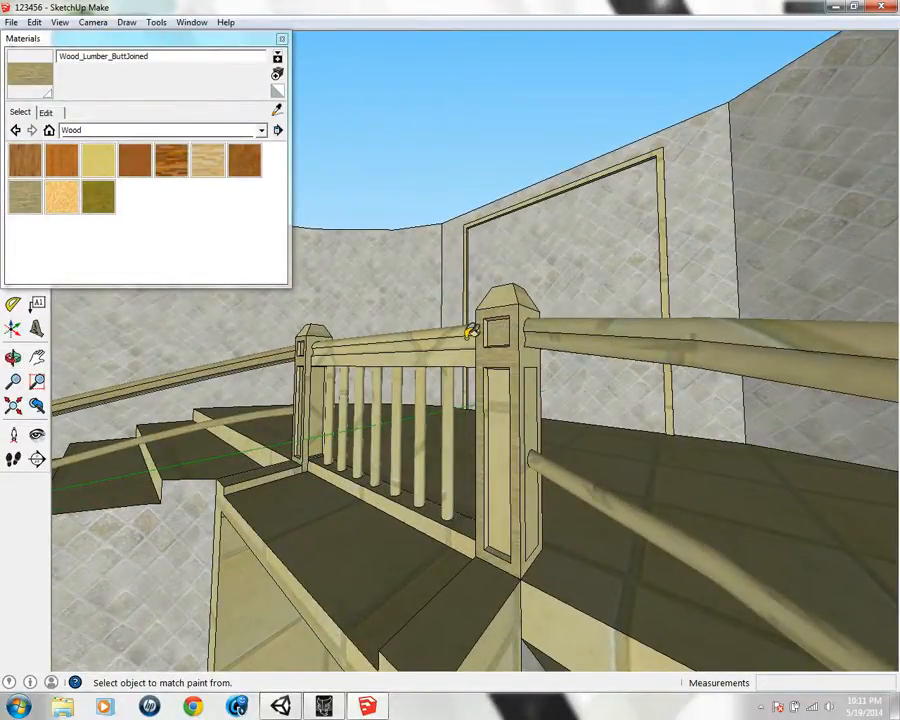
middle_drag(303, 408, 446, 472)
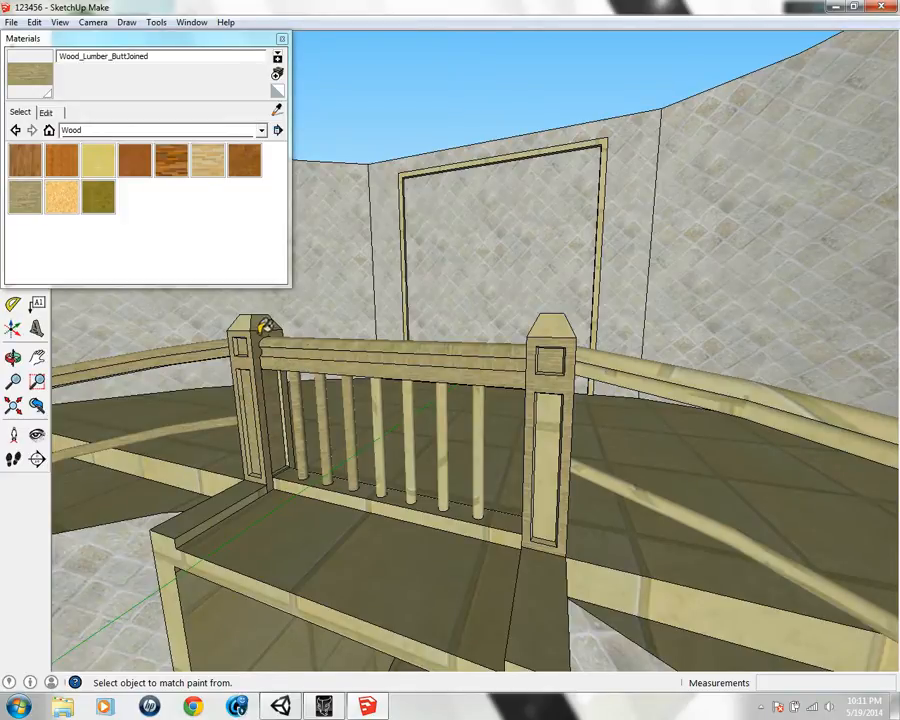
middle_drag(250, 318, 406, 306)
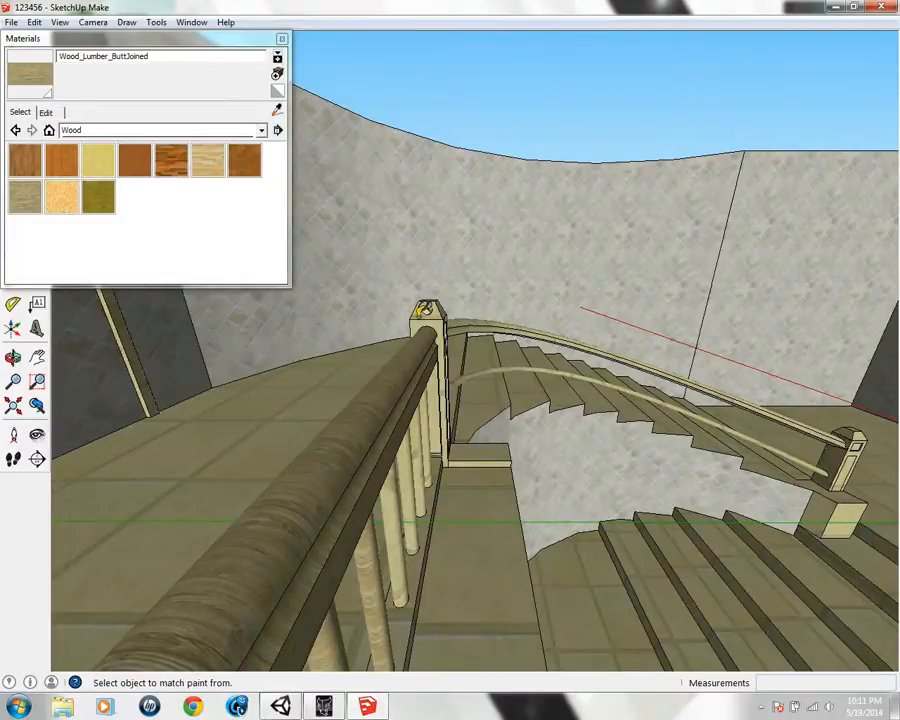
middle_drag(418, 444, 362, 430)
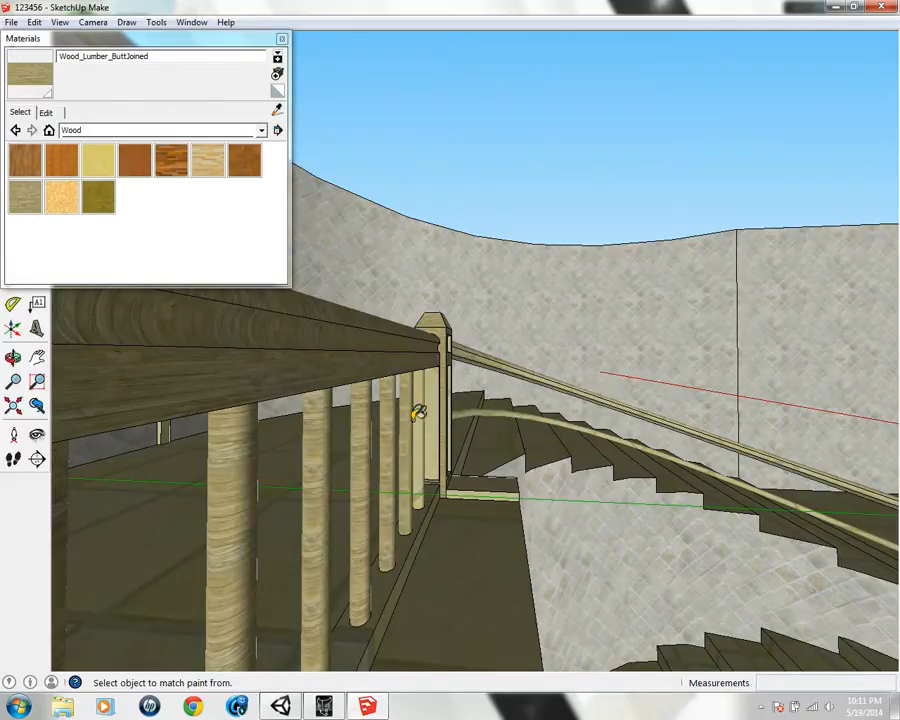
Paint the recessed panels and their bevels on the right newel post's front and balustrade-facing sides with Wood_Lumber_ButtJoined
middle_drag(440, 400, 462, 179)
scroll(488, 377, up, 5)
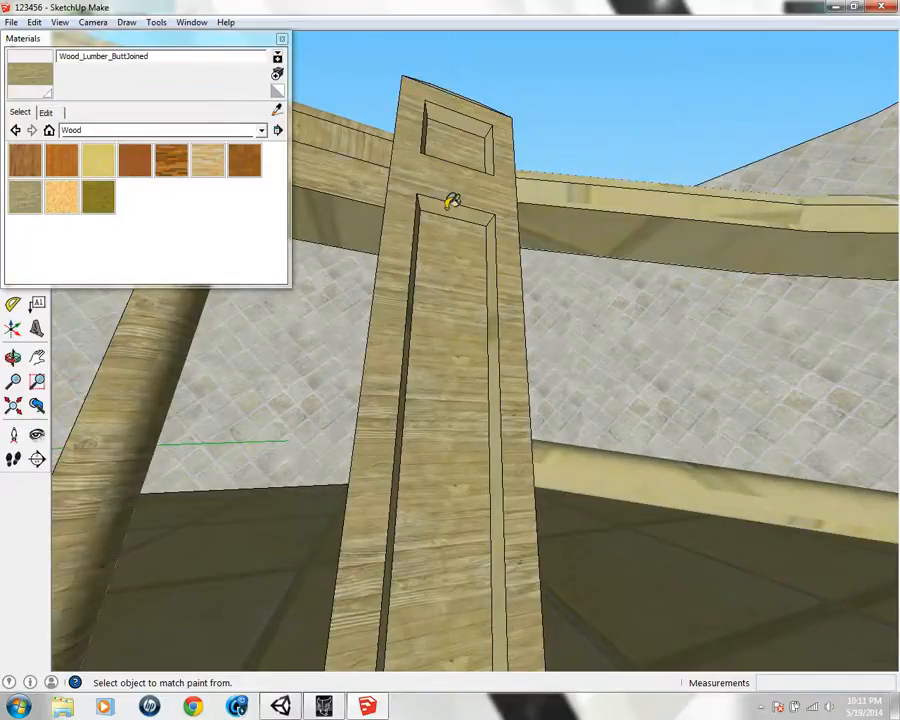
mouse_move(424, 237)
middle_down()
mouse_move(315, 295)
mouse_move(383, 277)
mouse_move(386, 321)
mouse_move(583, 315)
mouse_move(543, 378)
mouse_move(437, 616)
mouse_move(458, 446)
middle_up()
scroll(450, 500, up, 2)
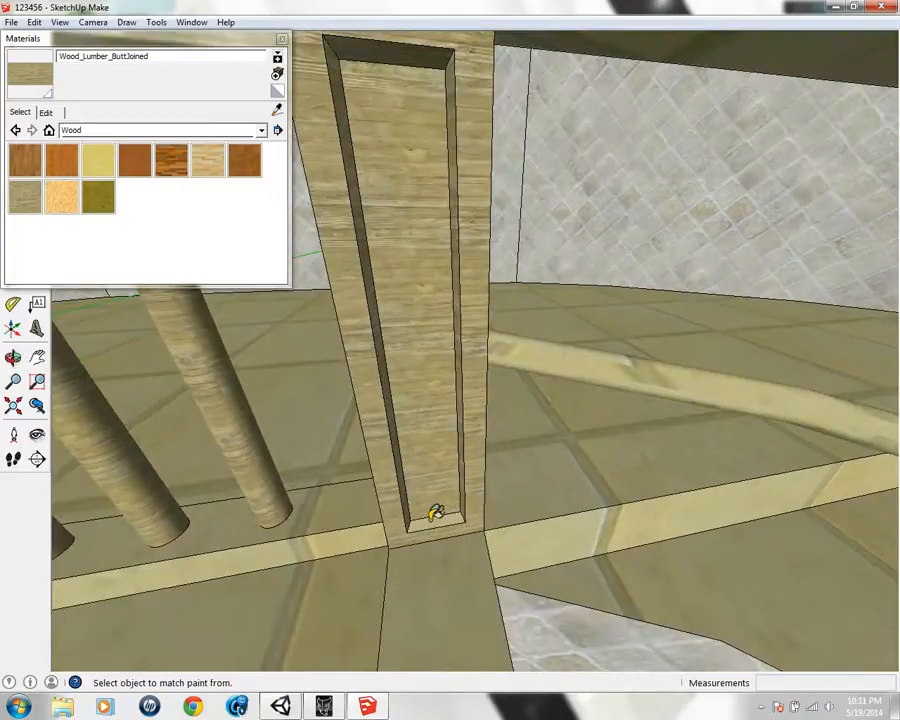
middle_drag(346, 470, 358, 426)
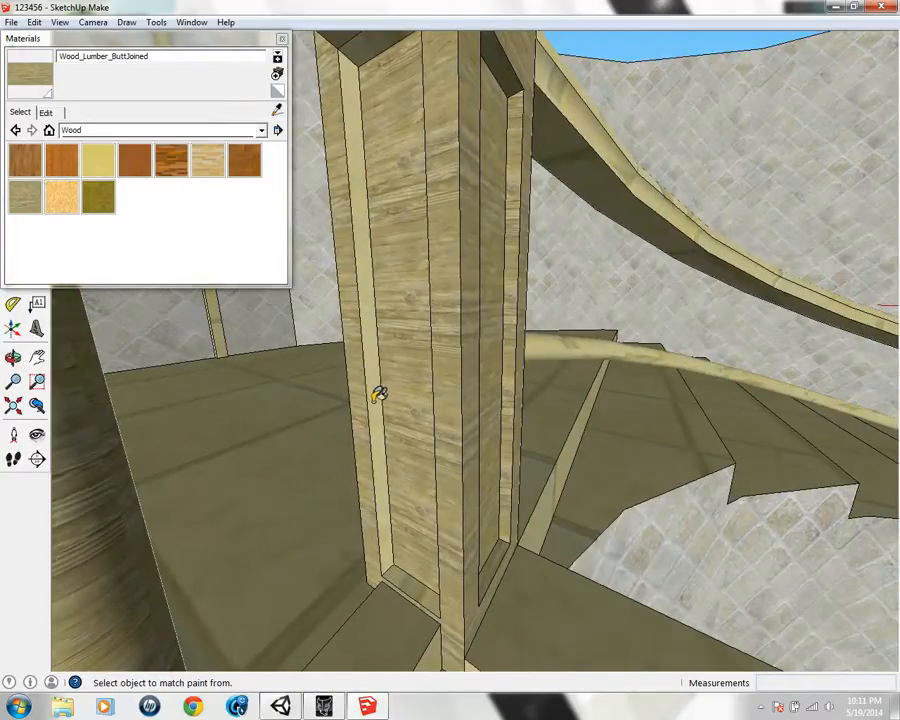
Paint the right newel post's rear panels and bevels and the right staircase's lower handrail with Wood_Lumber_ButtJoined
middle_drag(402, 573, 610, 314)
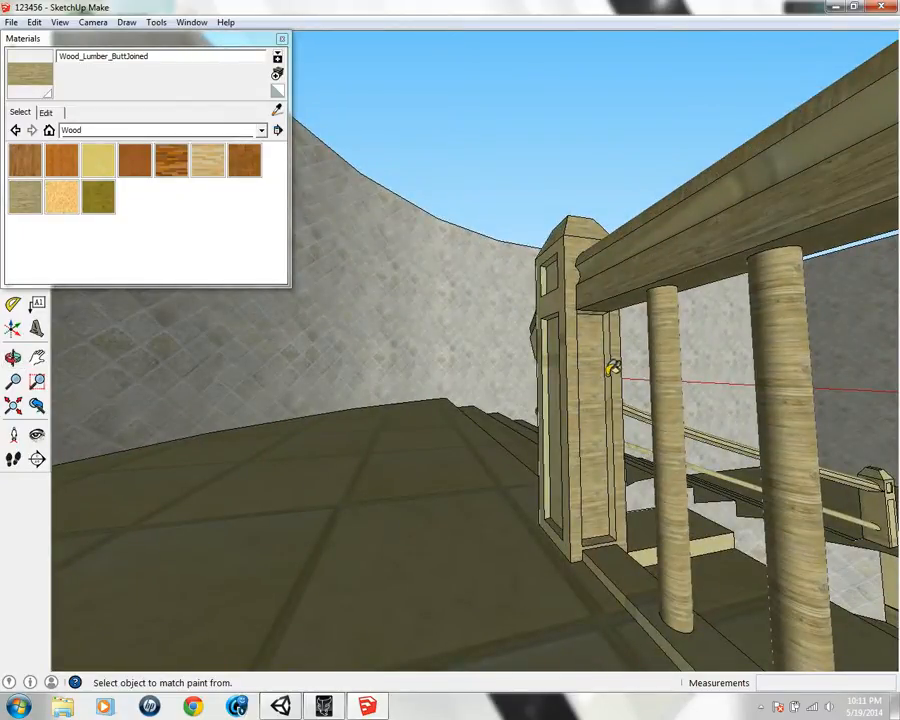
scroll(612, 366, up, 5)
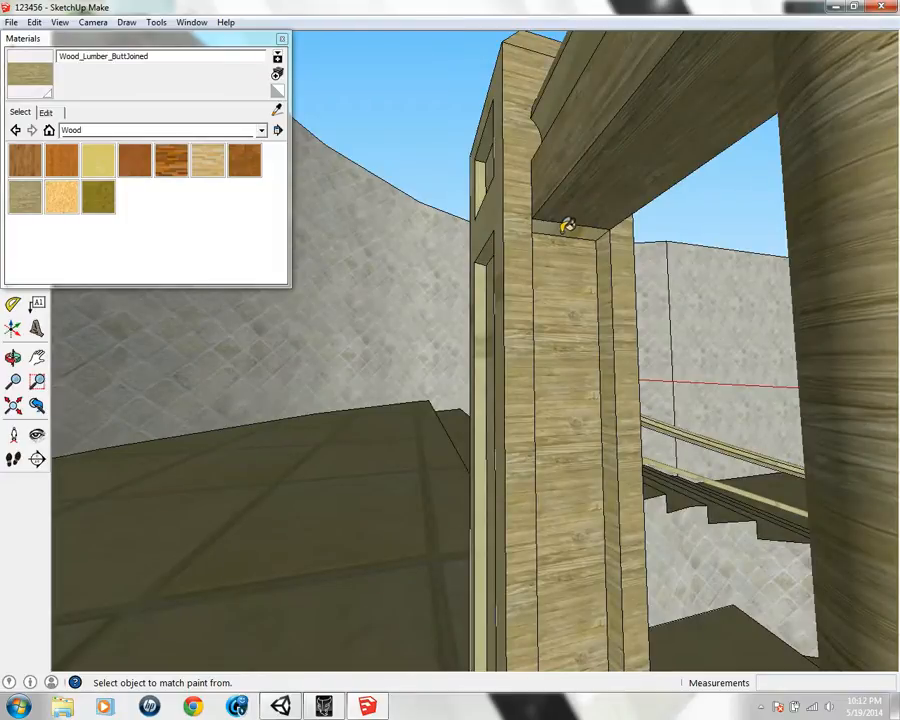
middle_drag(483, 253, 649, 285)
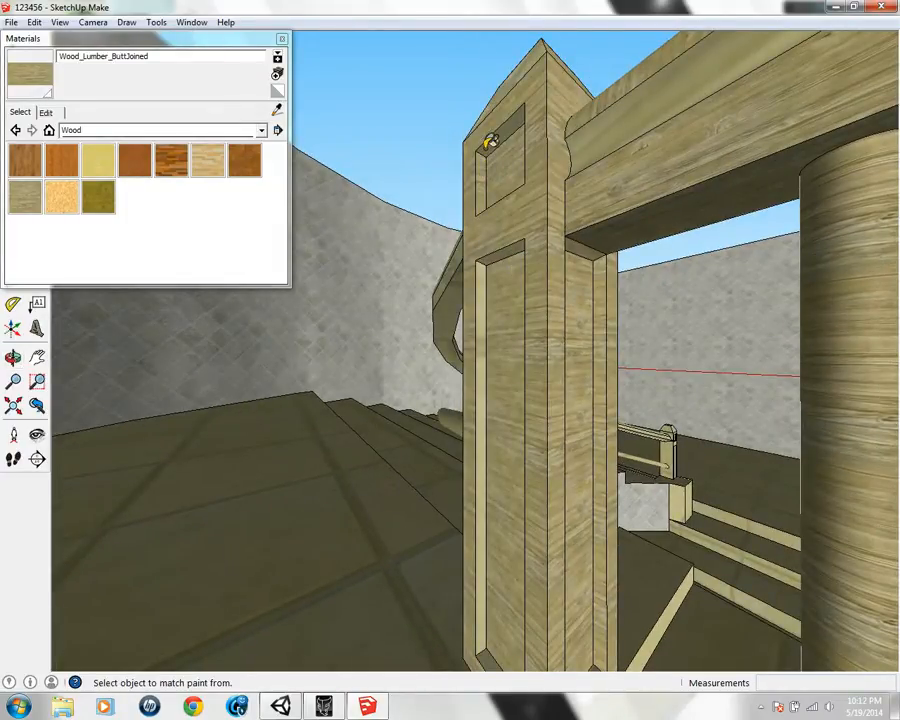
middle_drag(489, 142, 524, 181)
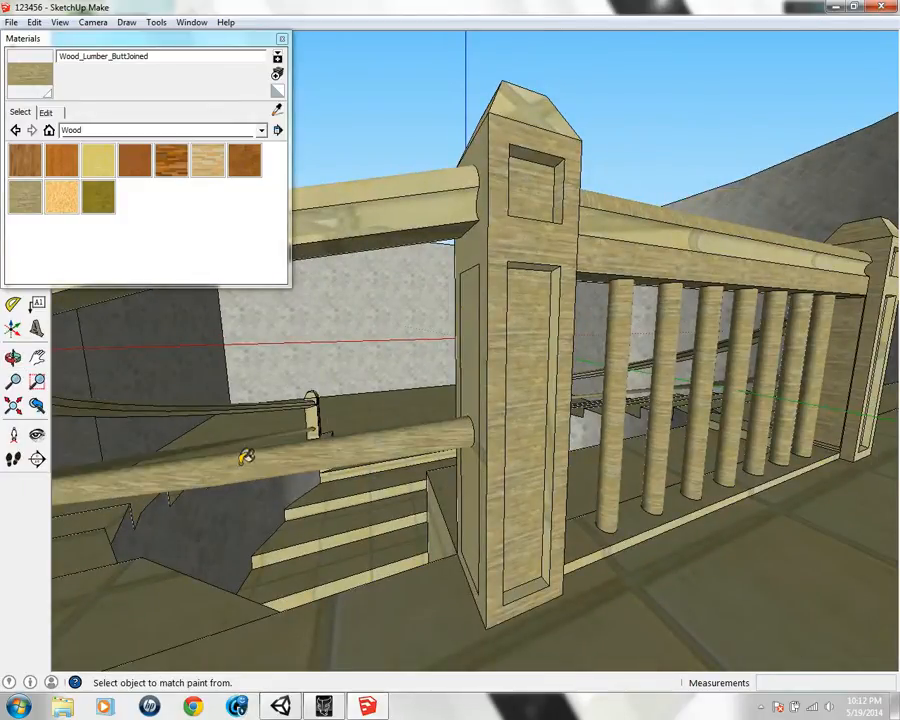
mouse_move(245, 454)
middle_down()
mouse_move(265, 450)
mouse_move(303, 410)
middle_up()
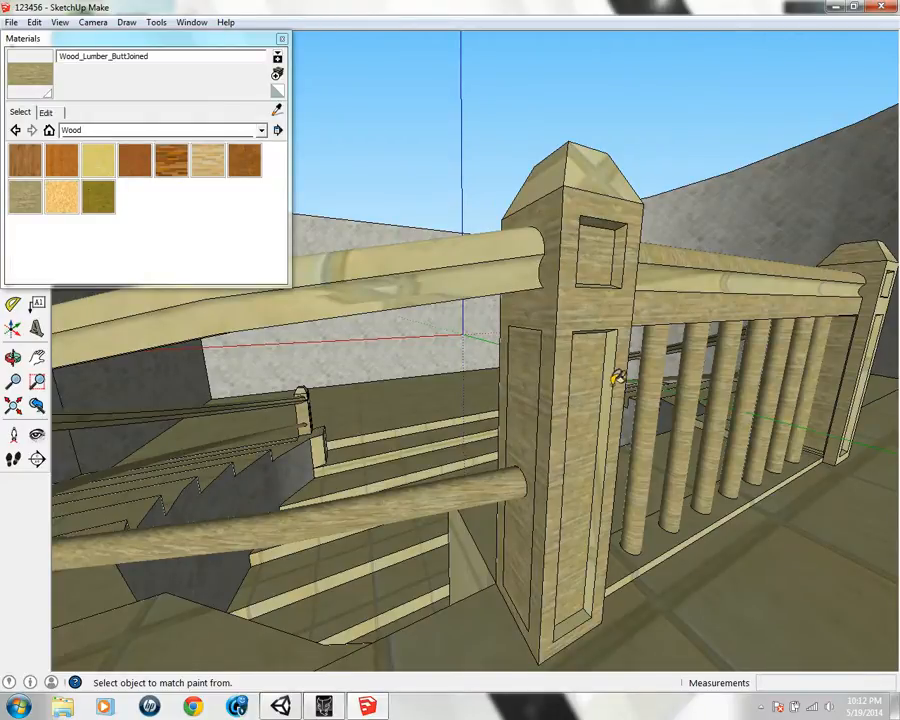
middle_drag(607, 380, 392, 268)
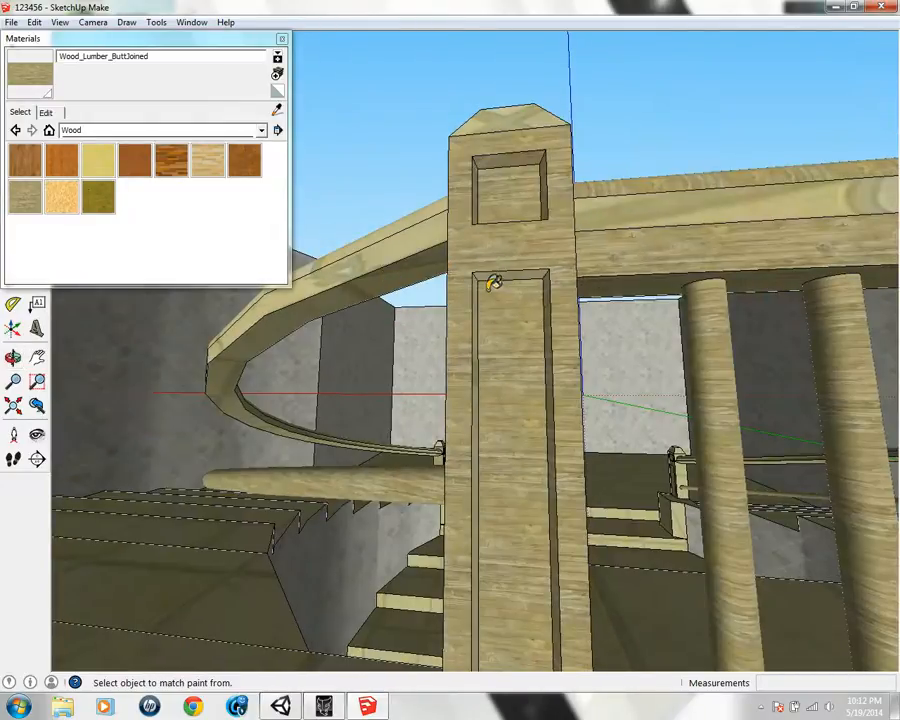
mouse_move(492, 312)
middle_down()
mouse_move(522, 596)
mouse_move(507, 556)
middle_up()
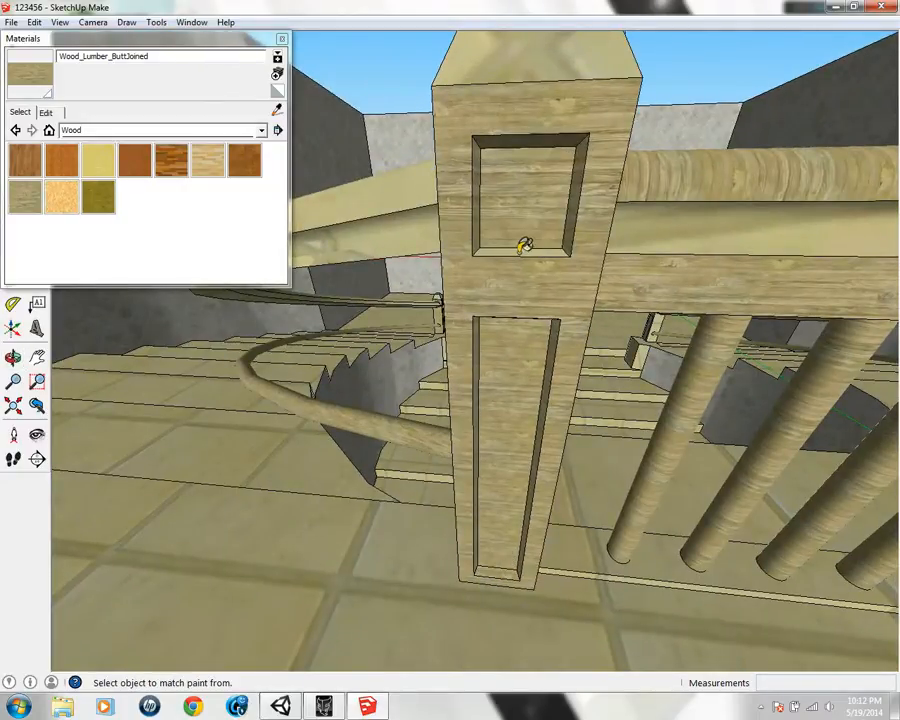
Paint the left newel post's front and stair-facing recessed panels and bevels with Wood_Lumber_ButtJoined
mouse_move(524, 246)
middle_down()
mouse_move(438, 311)
mouse_move(699, 217)
mouse_move(603, 356)
mouse_move(691, 367)
mouse_move(650, 486)
mouse_move(730, 500)
mouse_move(640, 490)
middle_up()
scroll(636, 515, up, 2)
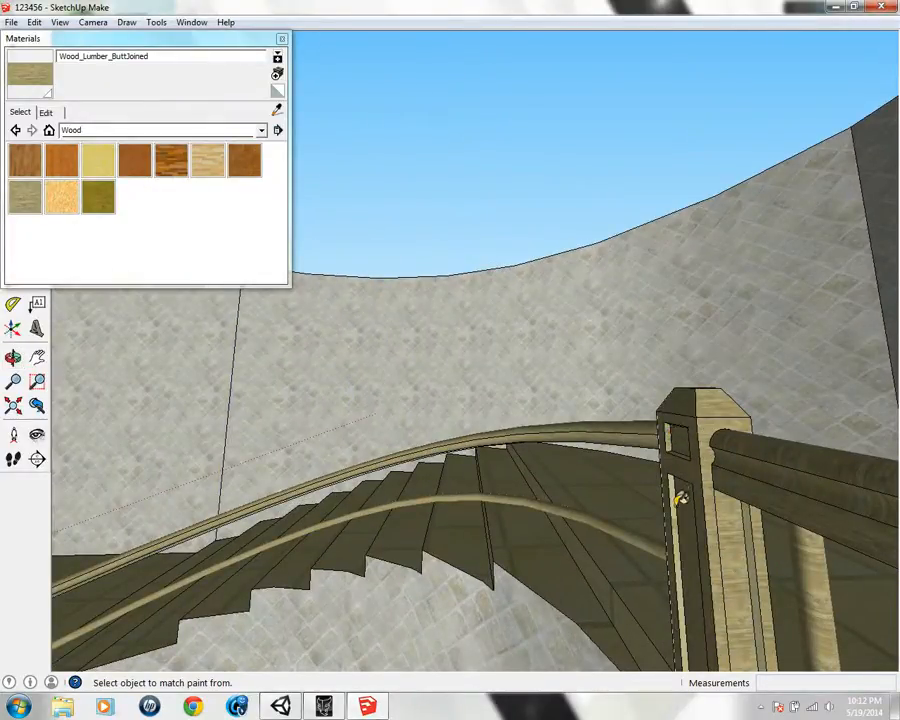
middle_drag(679, 518, 761, 490)
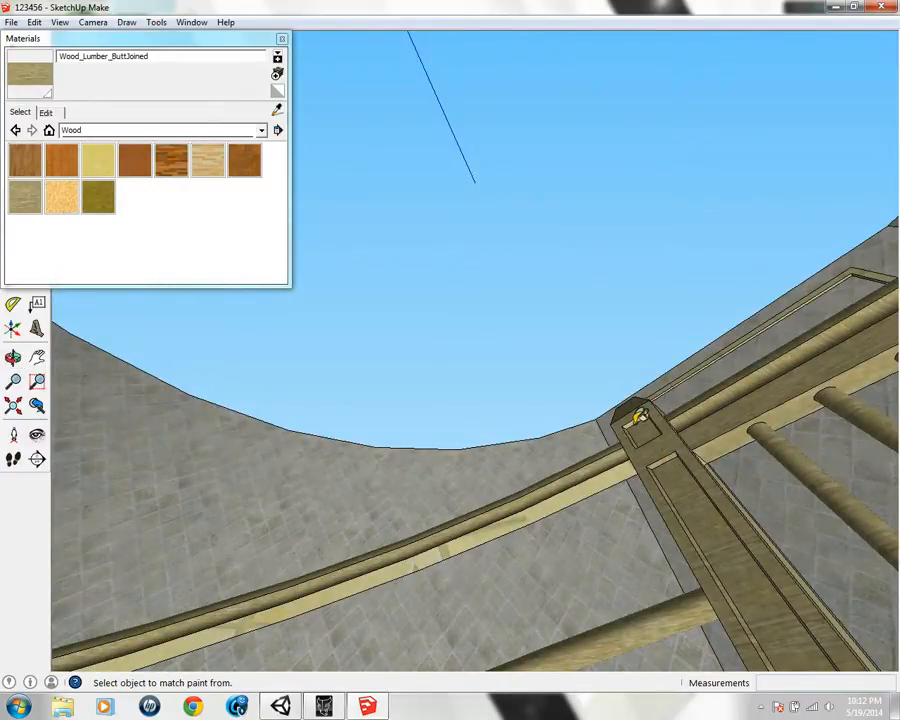
middle_drag(635, 418, 497, 455)
scroll(497, 455, up, 3)
middle_drag(436, 462, 456, 426)
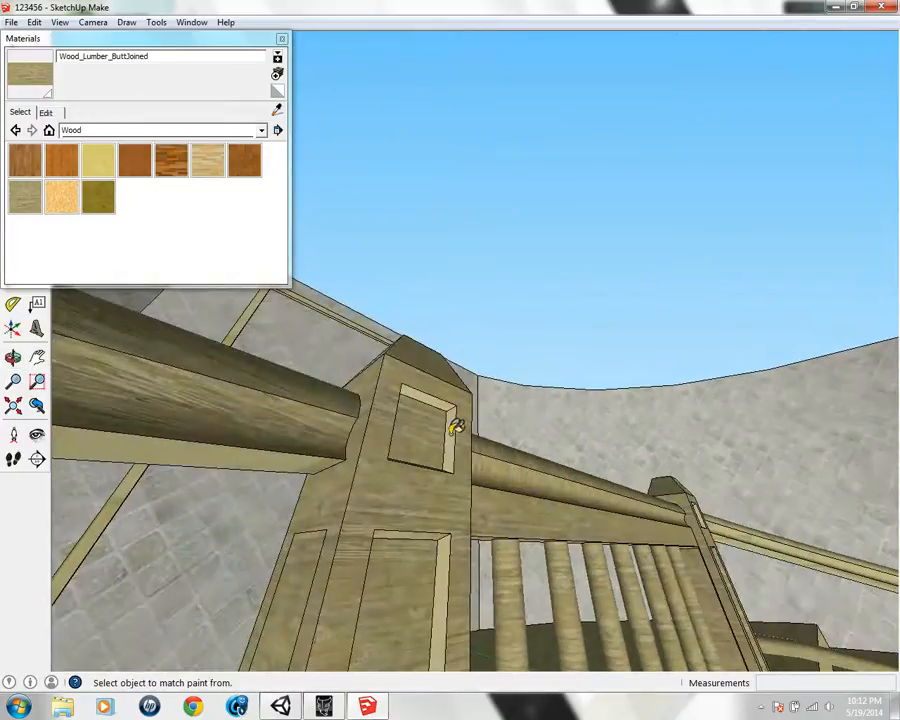
mouse_move(432, 512)
middle_down()
mouse_move(450, 585)
mouse_move(424, 477)
mouse_move(443, 530)
middle_up()
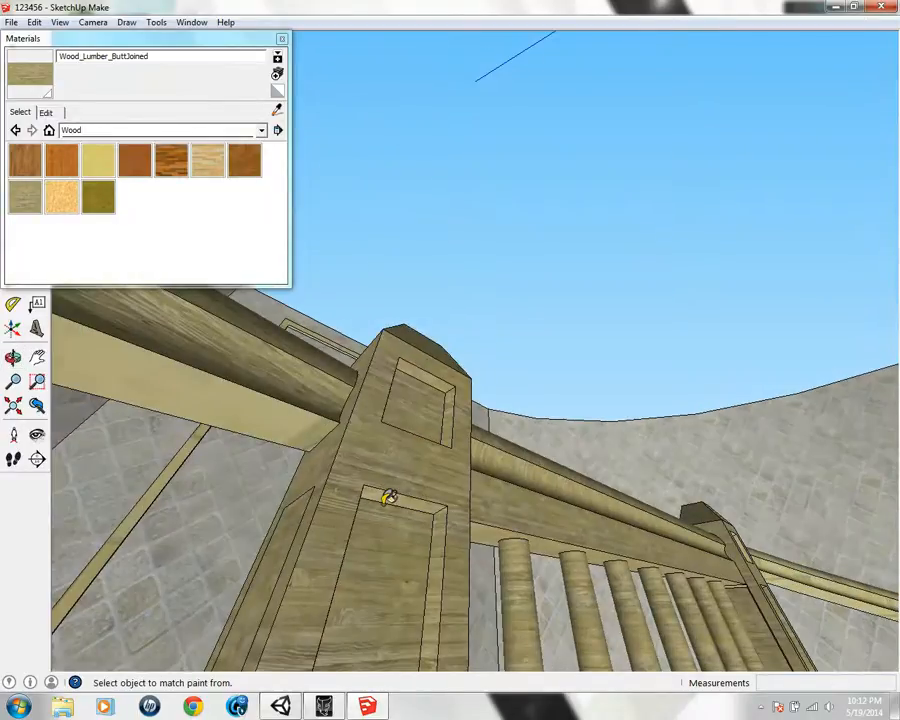
Paint the left newel post's balustrade-facing panel and the rear moulding of the balcony rail with Wood_Lumber_ButtJoined
mouse_move(403, 490)
middle_down()
mouse_move(418, 518)
mouse_move(512, 542)
mouse_move(484, 225)
mouse_move(408, 512)
mouse_move(372, 532)
mouse_move(364, 639)
mouse_move(437, 533)
mouse_move(327, 444)
middle_up()
scroll(320, 486, up, 5)
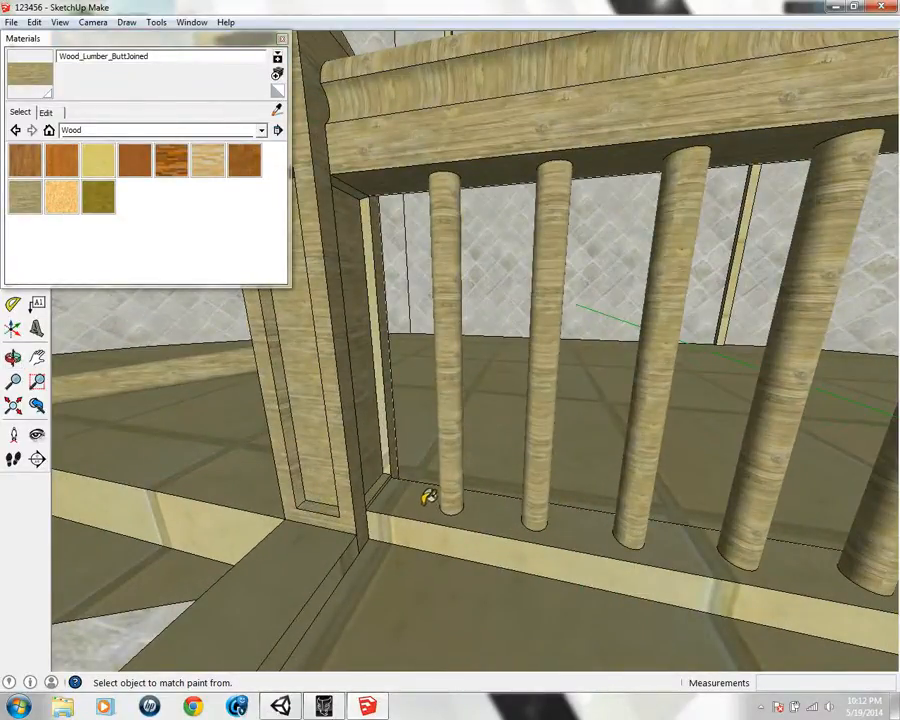
scroll(425, 510, down, 3)
mouse_move(422, 530)
middle_down()
mouse_move(530, 494)
mouse_move(542, 460)
mouse_move(513, 460)
mouse_move(633, 500)
mouse_move(508, 476)
middle_up()
scroll(505, 520, down, 2)
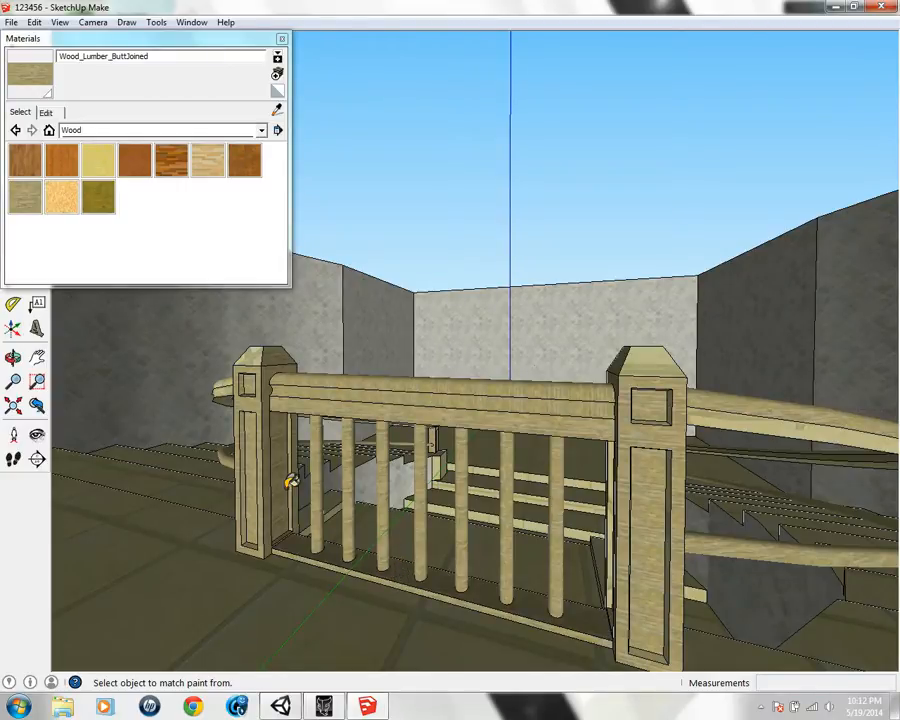
Close the Materials window and save the painted hall model
scroll(290, 482, up, 3)
middle_drag(292, 478, 277, 610)
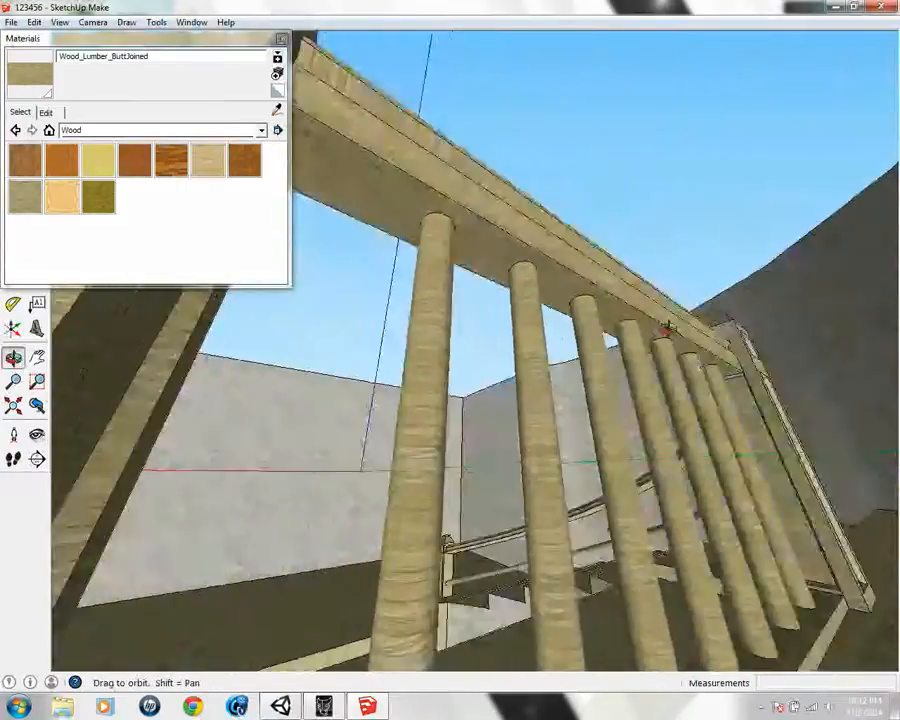
middle_drag(668, 328, 200, 545)
scroll(725, 386, down, 5)
middle_drag(583, 489, 120, 392)
mouse_move(450, 403)
middle_down()
mouse_move(223, 366)
mouse_move(221, 376)
mouse_move(446, 476)
mouse_move(402, 448)
mouse_move(287, 426)
mouse_move(595, 472)
mouse_move(518, 422)
mouse_move(817, 505)
mouse_move(818, 490)
mouse_move(392, 305)
mouse_move(706, 333)
mouse_move(424, 394)
mouse_move(285, 376)
middle_up()
key(b)
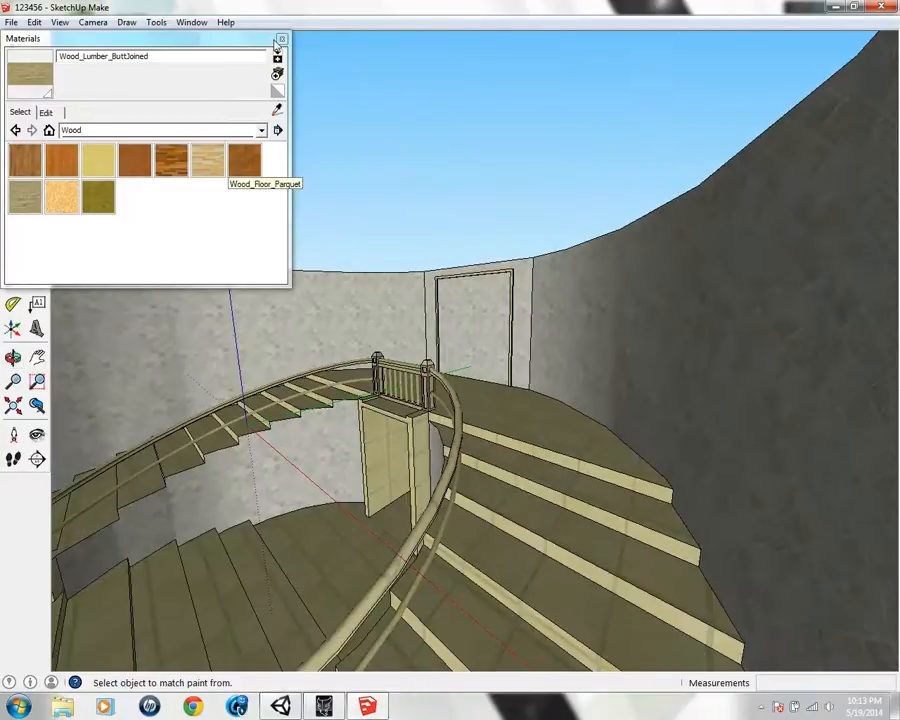
click(281, 39)
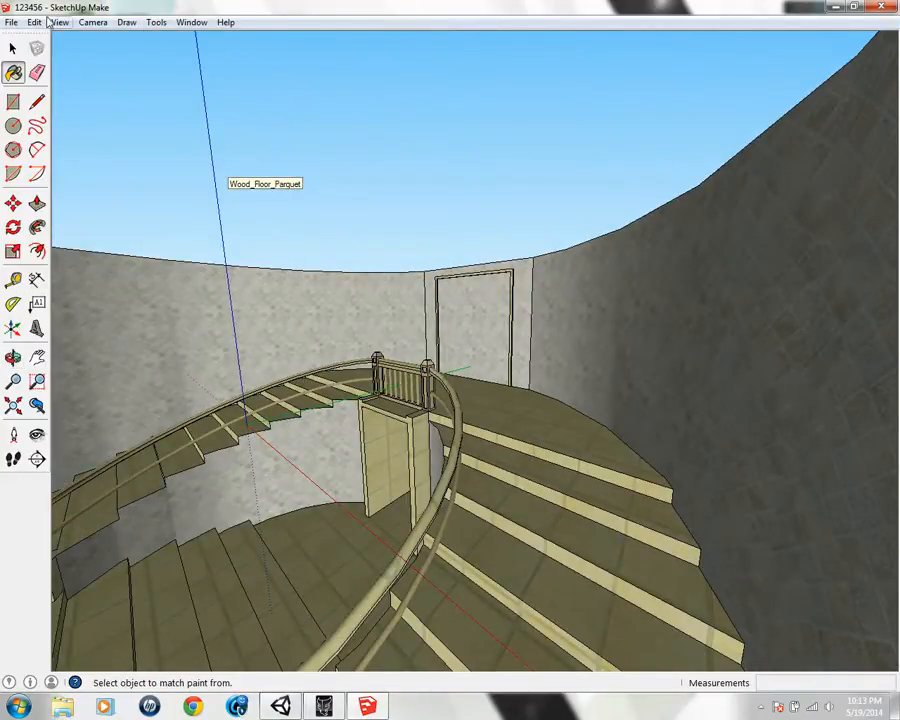
click(10, 22)
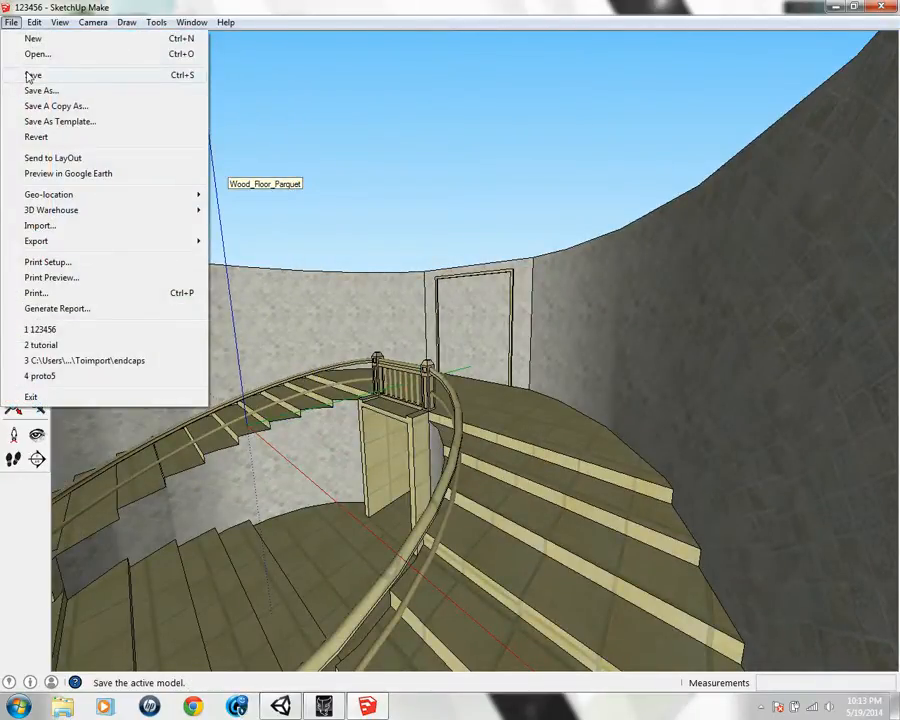
click(28, 73)
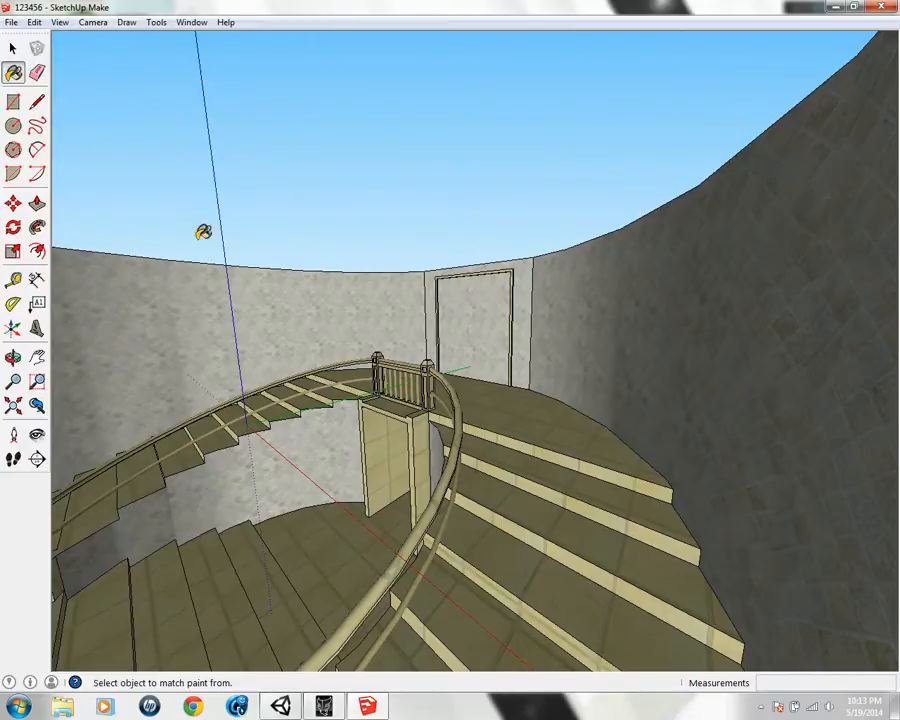
Open the model information statistics for the entire model and purge its unused items
middle_drag(203, 232, 444, 340)
click(12, 23)
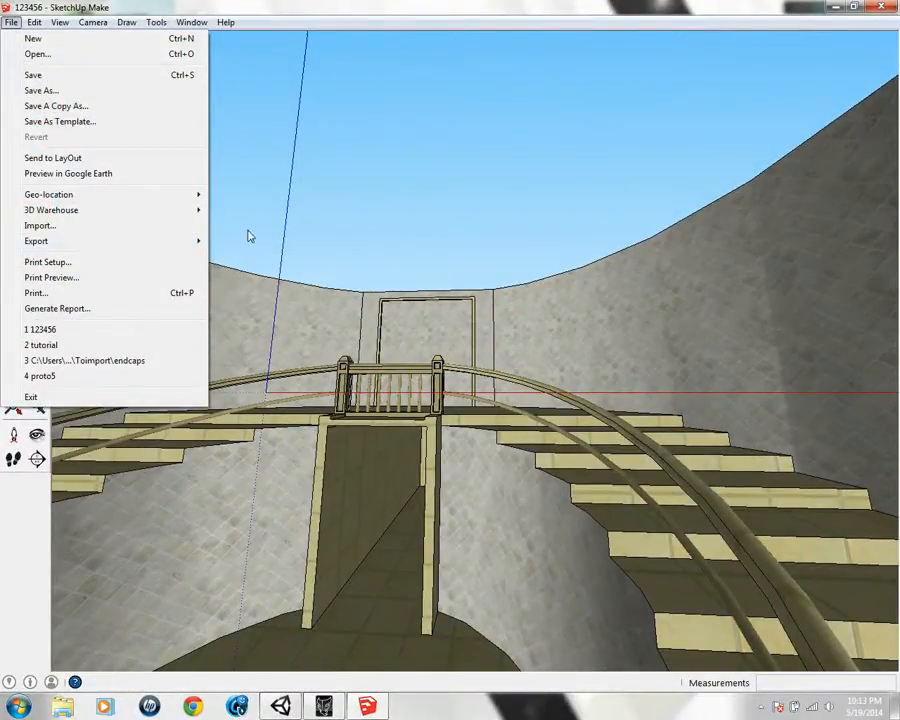
mouse_move(185, 243)
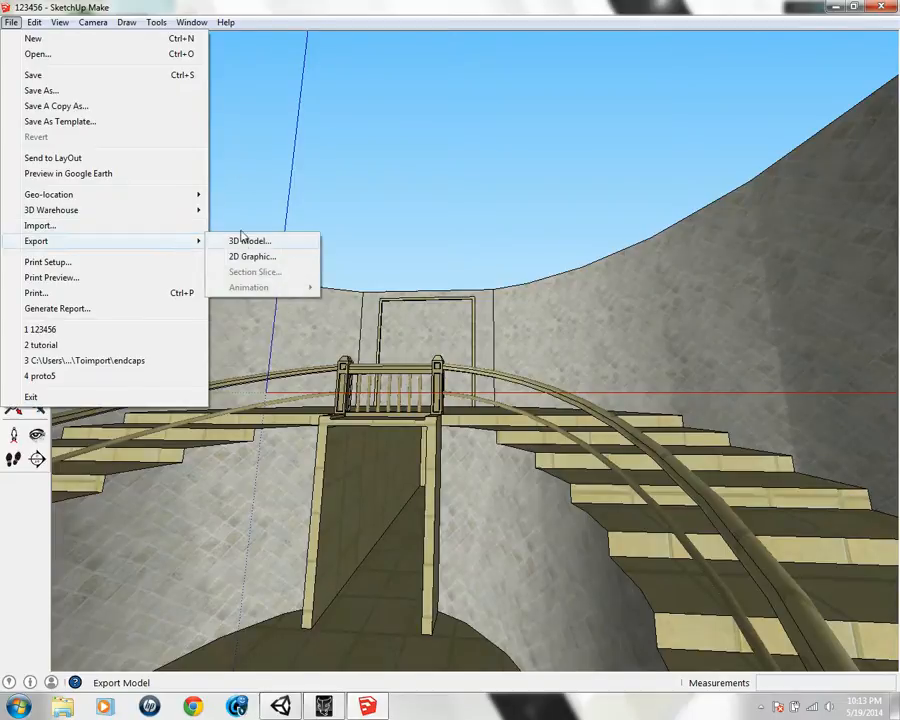
mouse_move(150, 24)
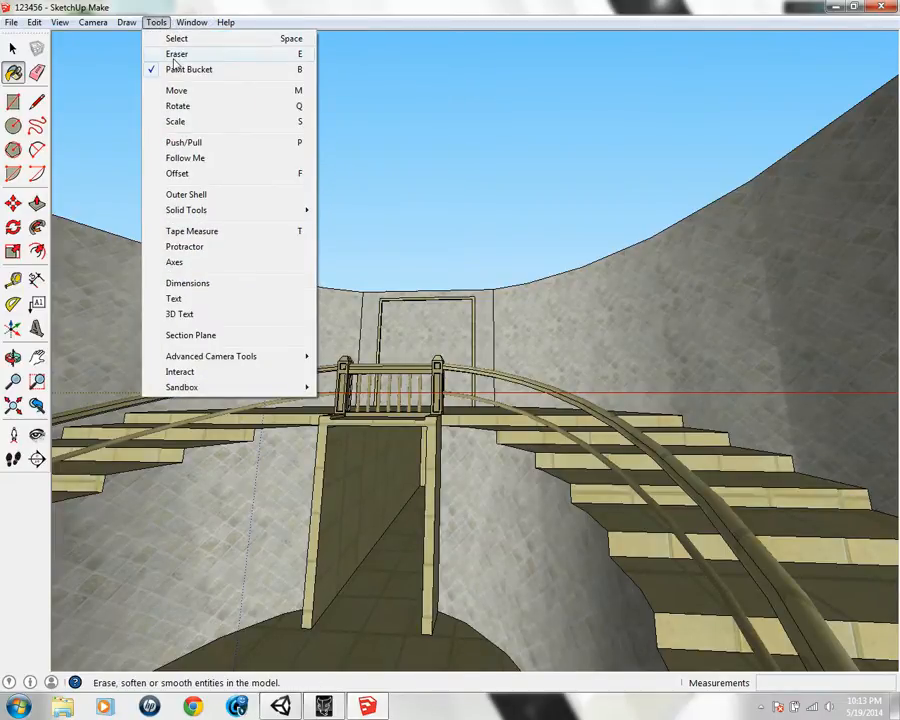
mouse_move(190, 22)
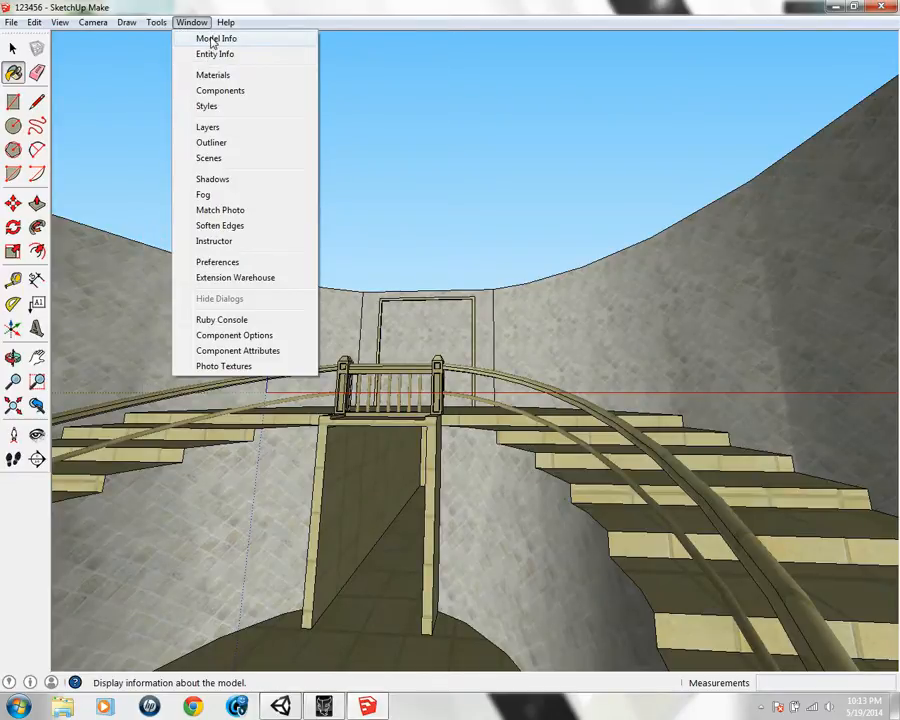
click(212, 40)
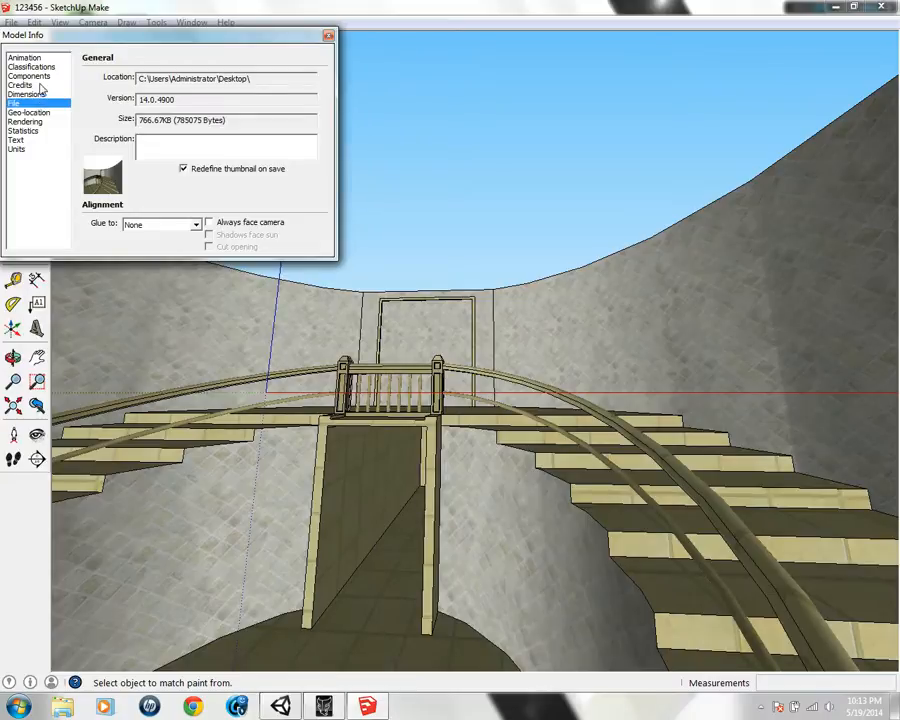
click(25, 121)
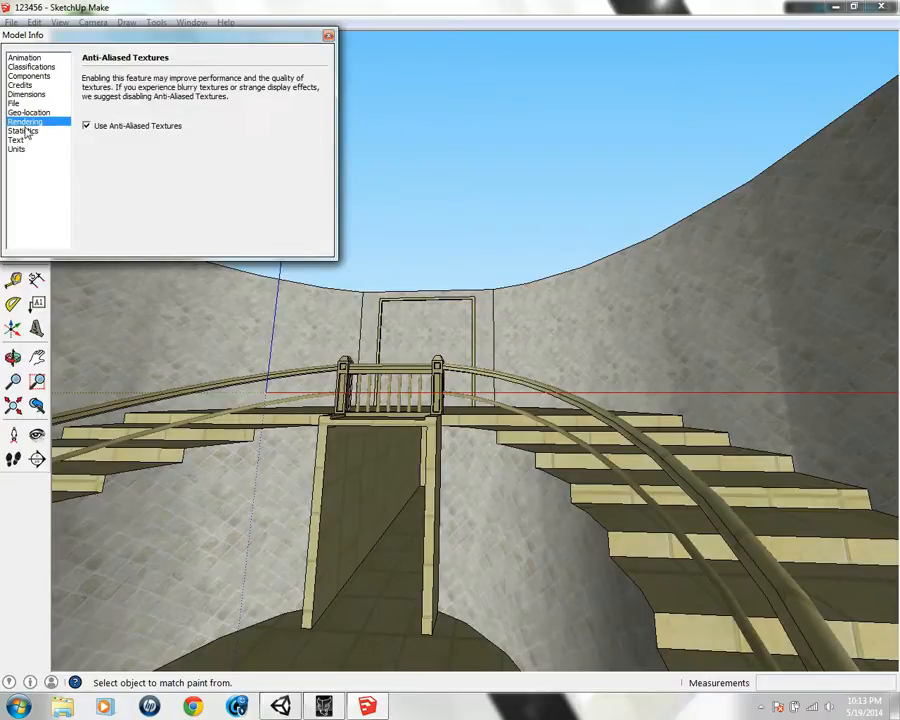
click(24, 131)
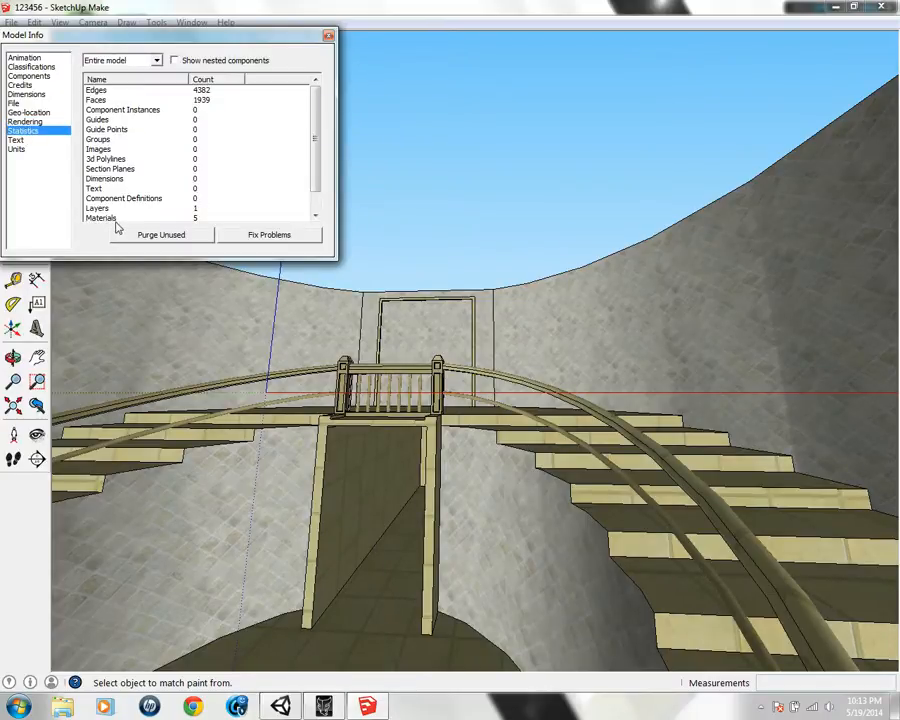
scroll(117, 222, down, 1)
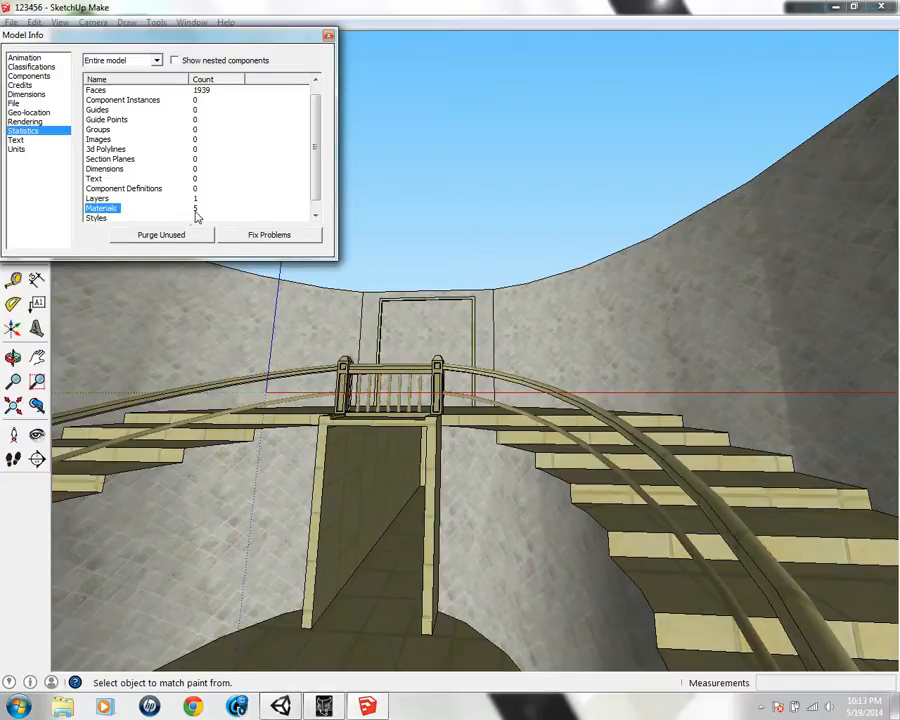
click(190, 241)
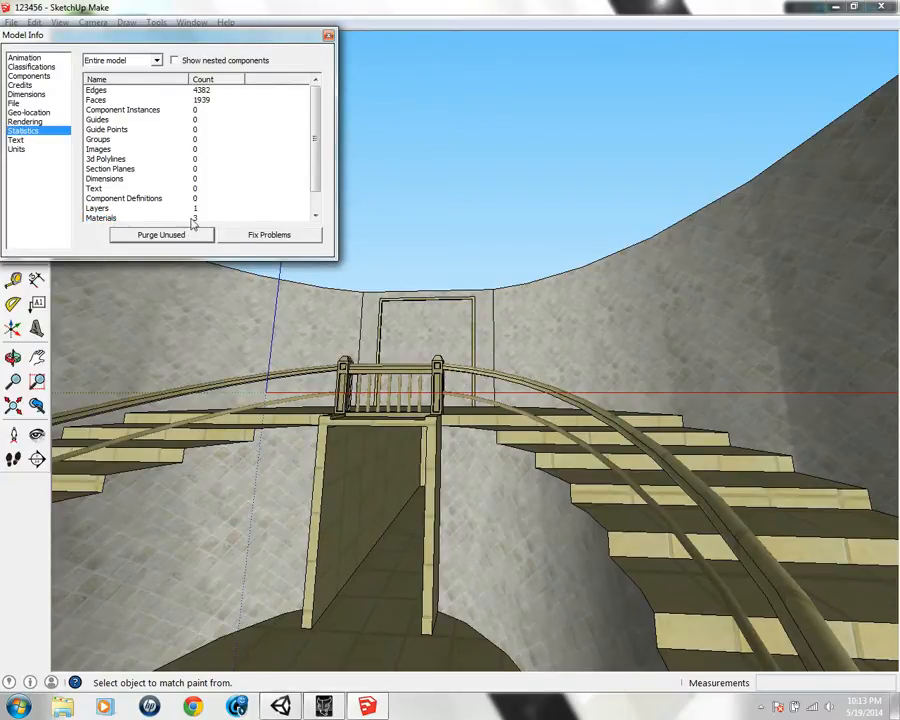
Repeat the purge of unused items, run Fix Problems on the entire model, and close the model information
mouse_move(466, 295)
middle_down()
mouse_move(466, 400)
mouse_move(143, 430)
mouse_move(119, 372)
mouse_move(207, 468)
mouse_move(271, 357)
middle_up()
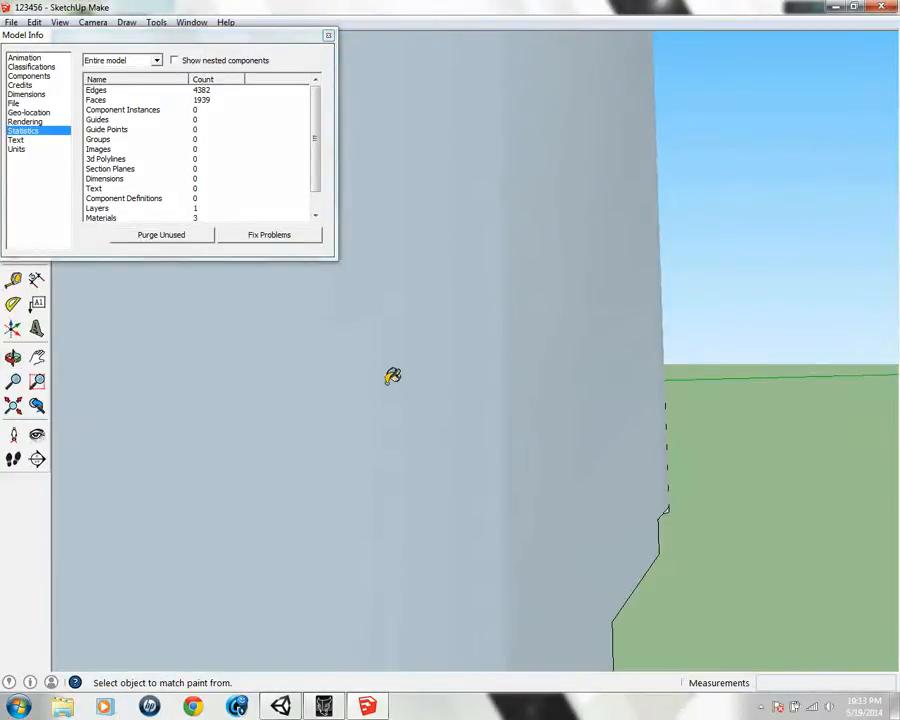
middle_drag(392, 376, 605, 424)
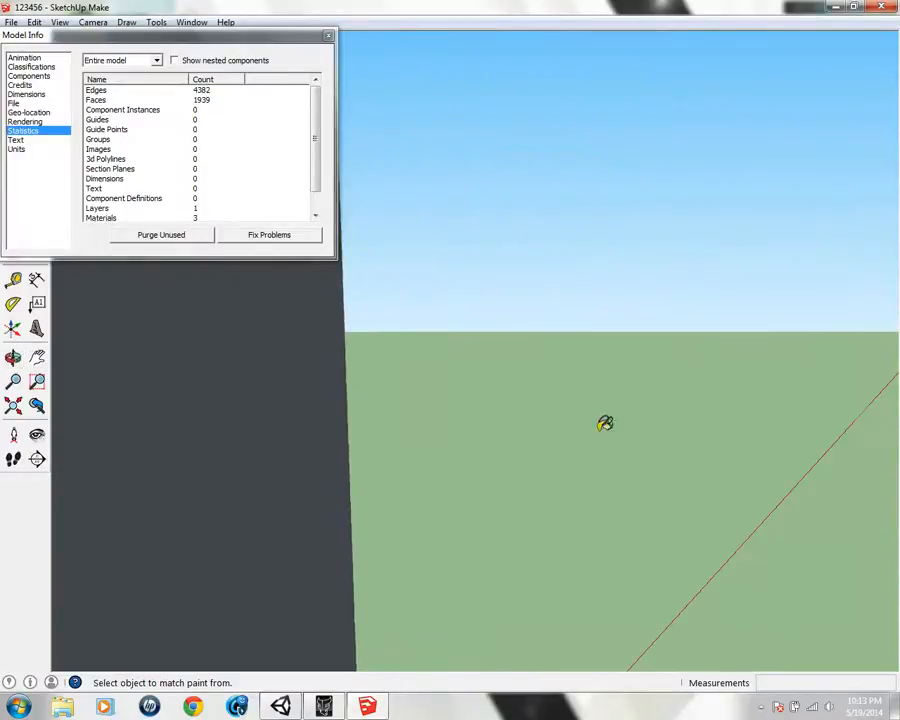
middle_drag(373, 380, 587, 321)
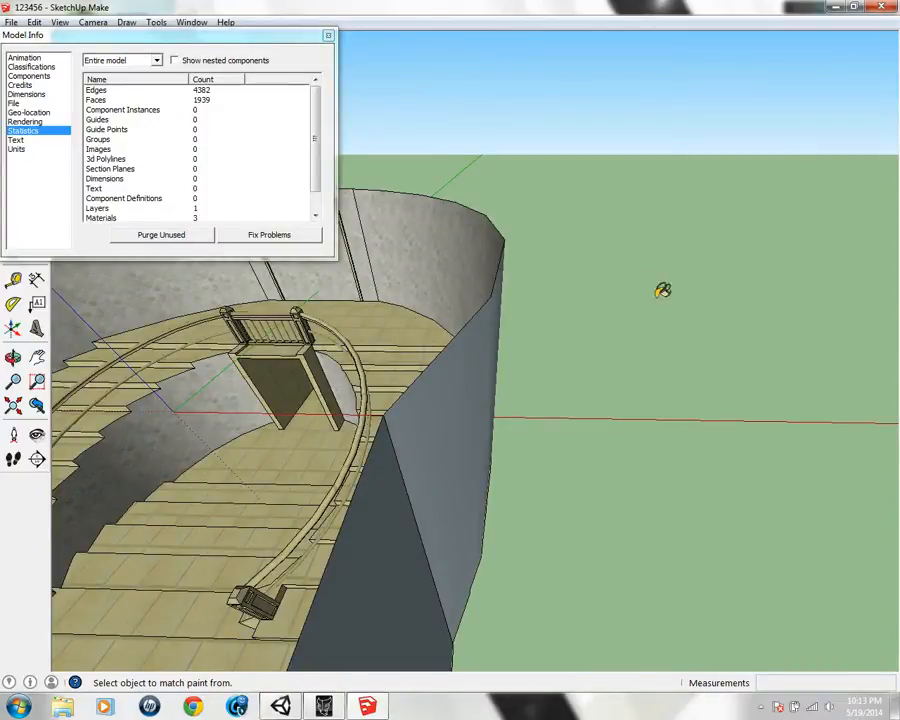
mouse_move(663, 288)
middle_down()
mouse_move(249, 173)
mouse_move(127, 128)
mouse_move(478, 472)
mouse_move(590, 228)
middle_up()
click(160, 236)
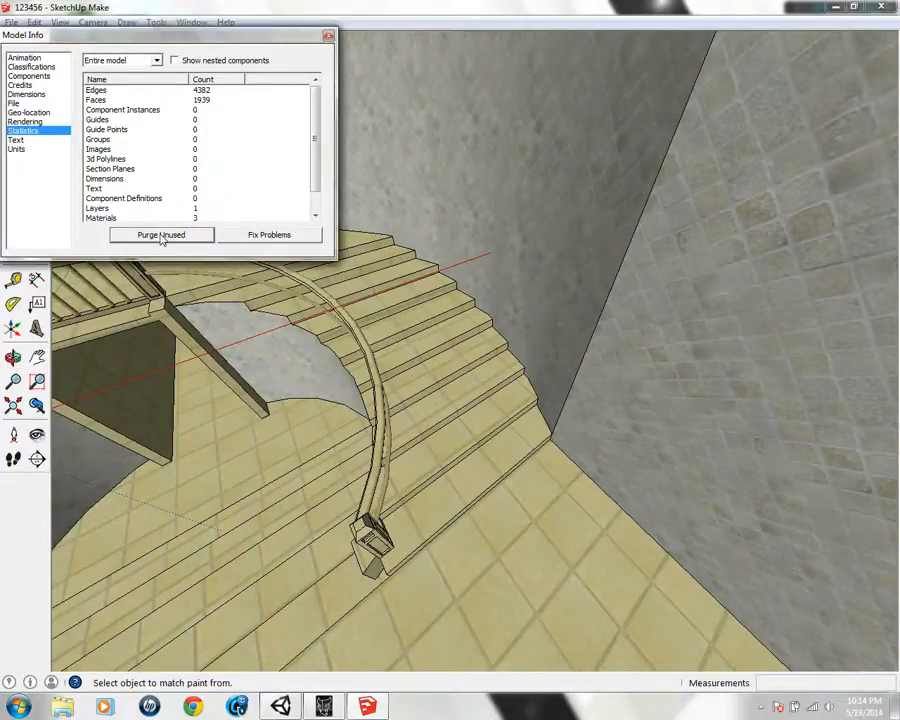
click(252, 236)
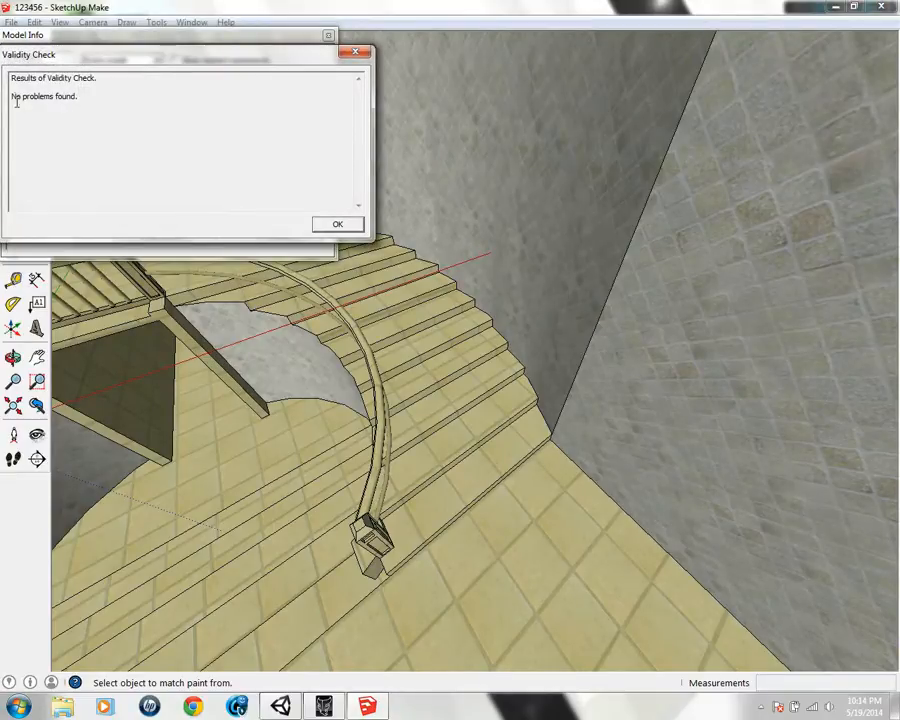
click(338, 225)
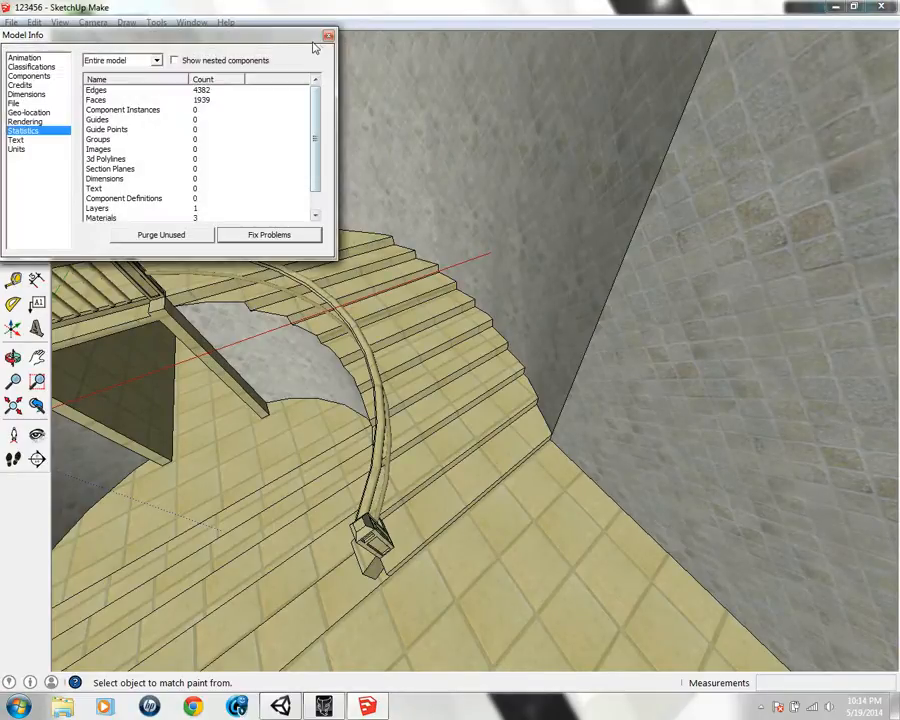
click(330, 37)
Save the model and export it to the Desktop as a COLLADA (.dae) file named 123456
click(11, 22)
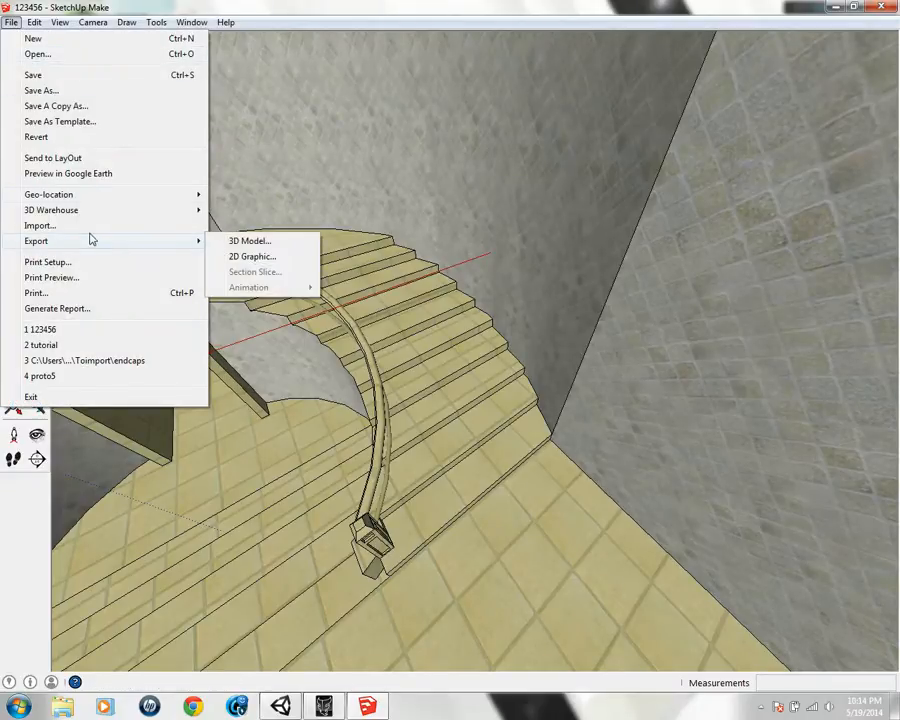
click(64, 77)
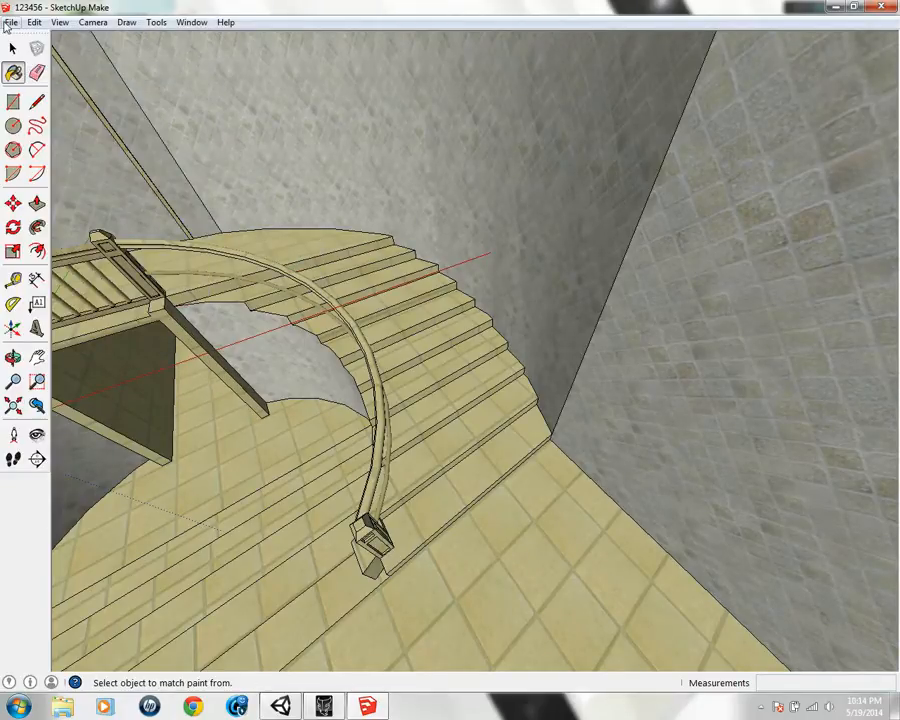
click(9, 23)
mouse_move(100, 240)
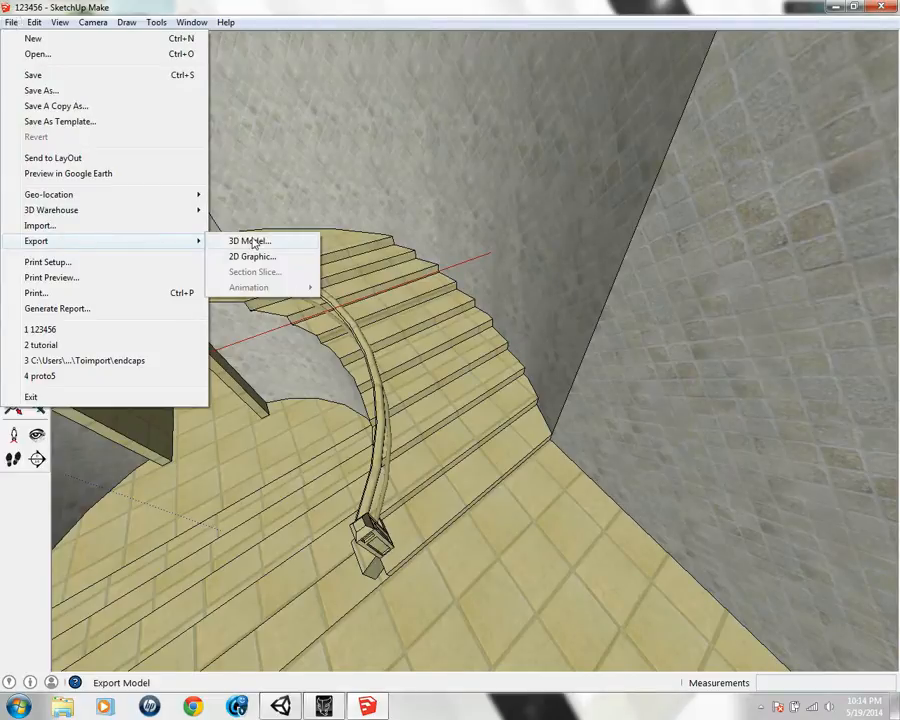
click(253, 242)
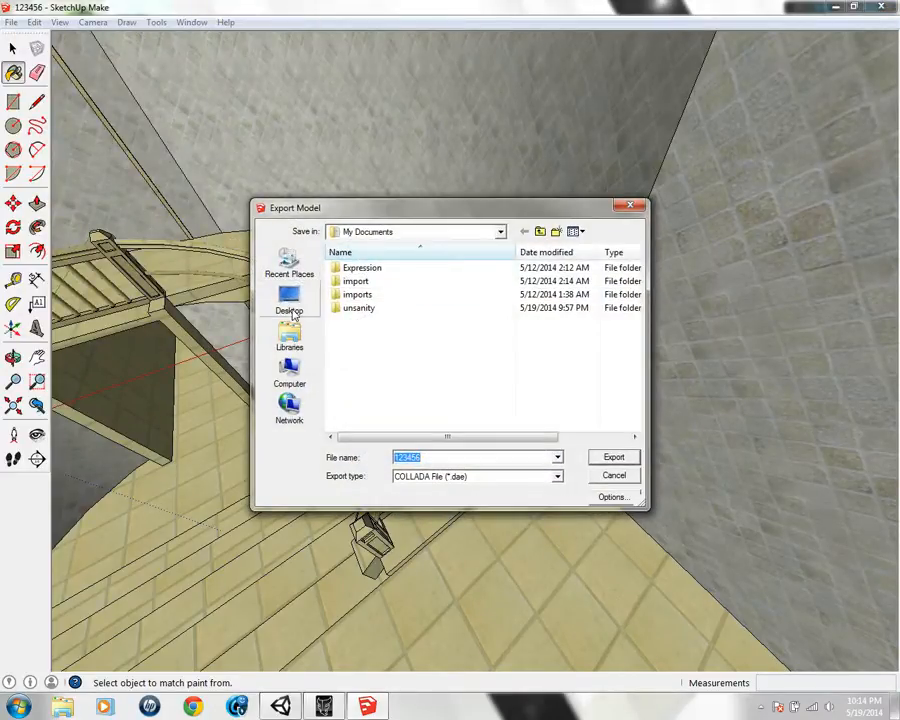
click(290, 300)
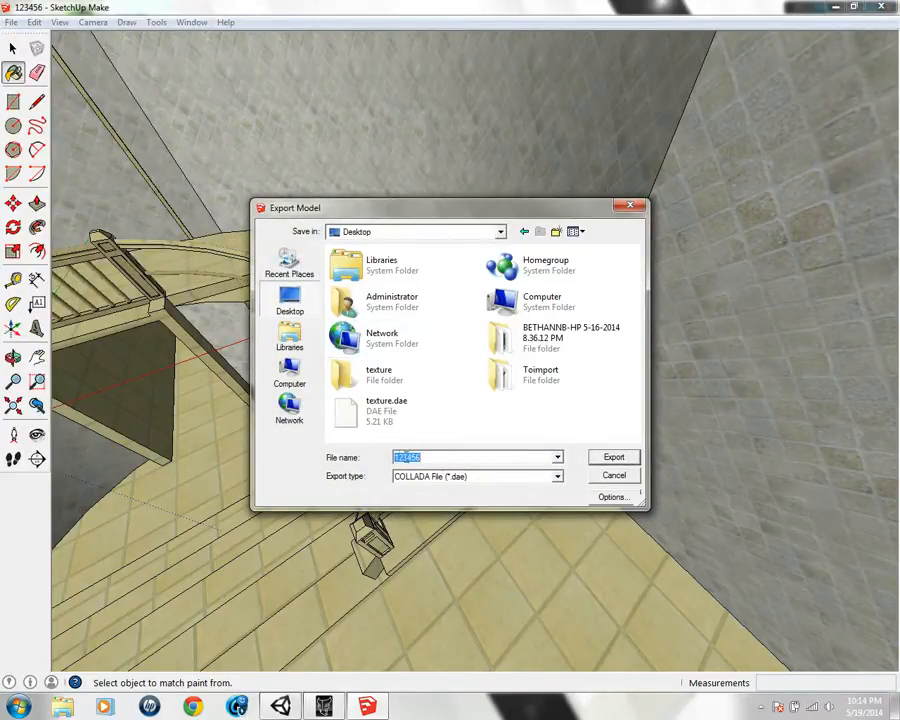
click(614, 456)
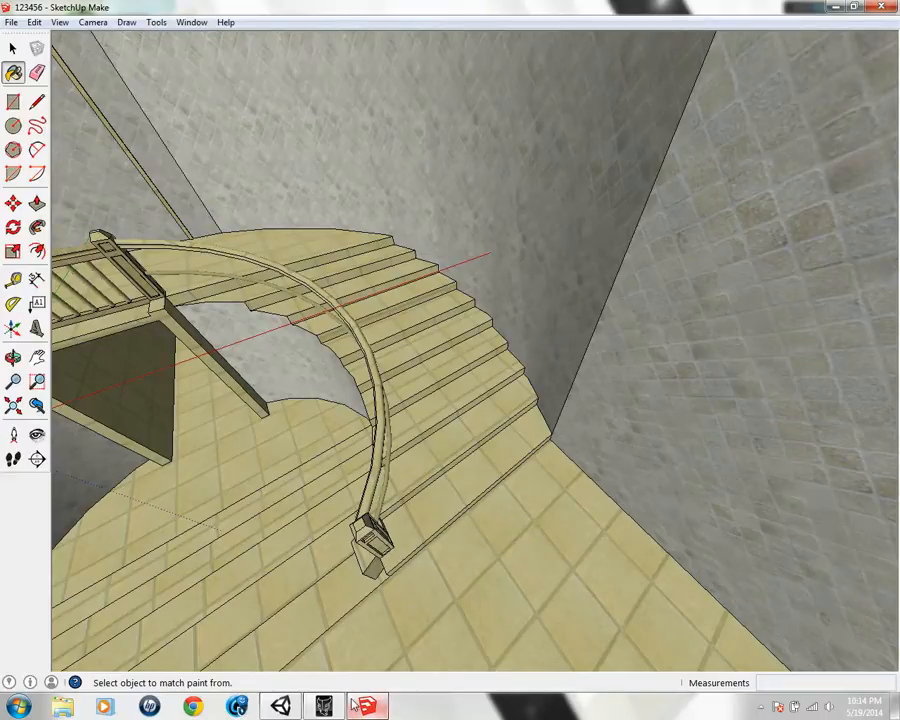
Switch to FBX Converter 2013.3 to view its source and destination file areas, and return to SketchUp
mouse_move(330, 708)
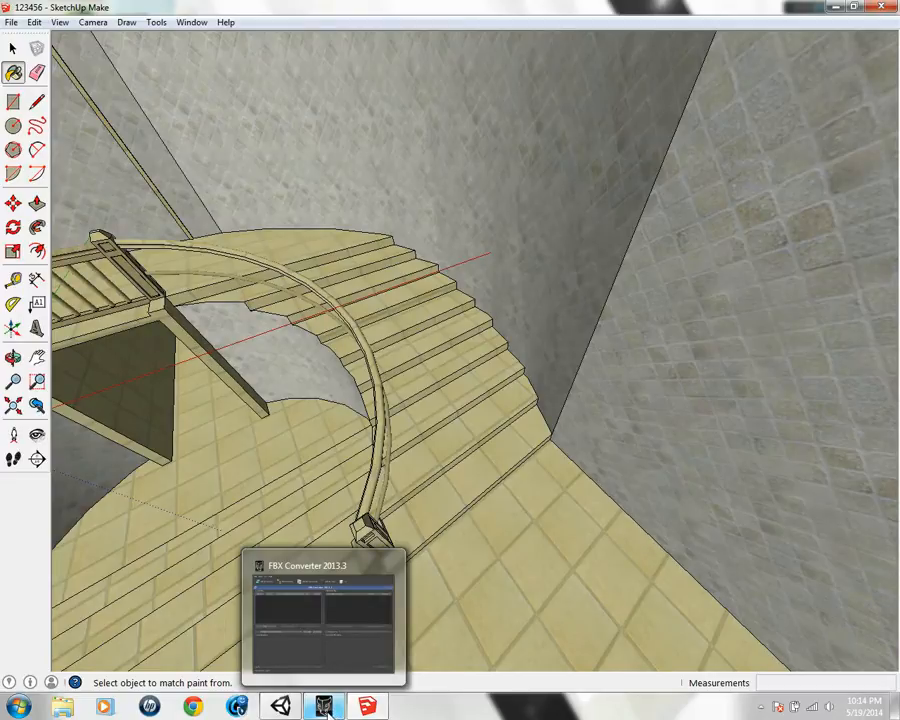
click(326, 708)
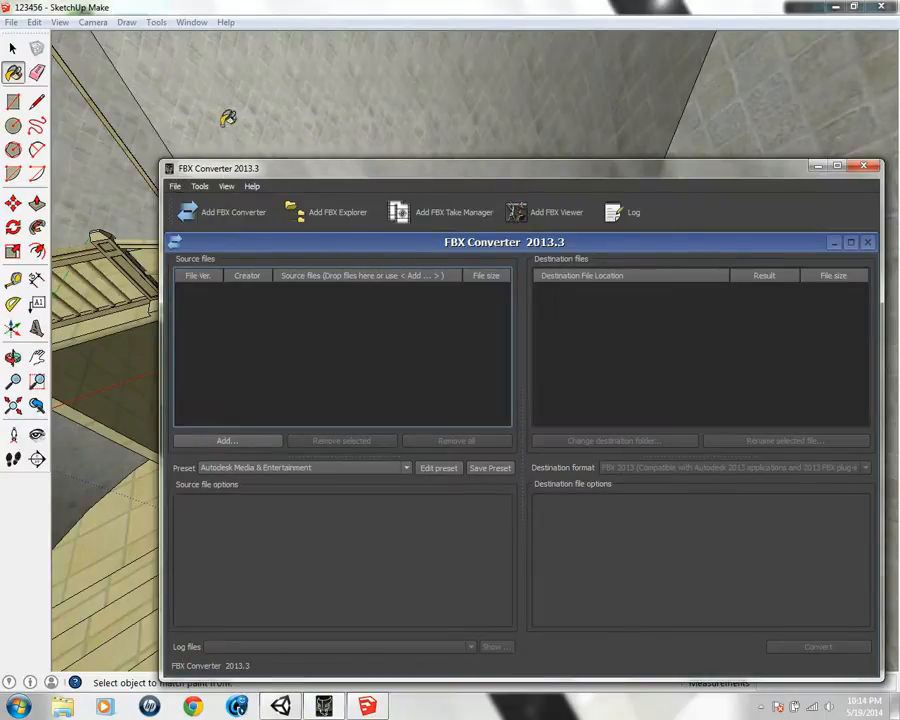
click(190, 7)
Review the file types available for 3D model export and cancel without exporting
click(10, 21)
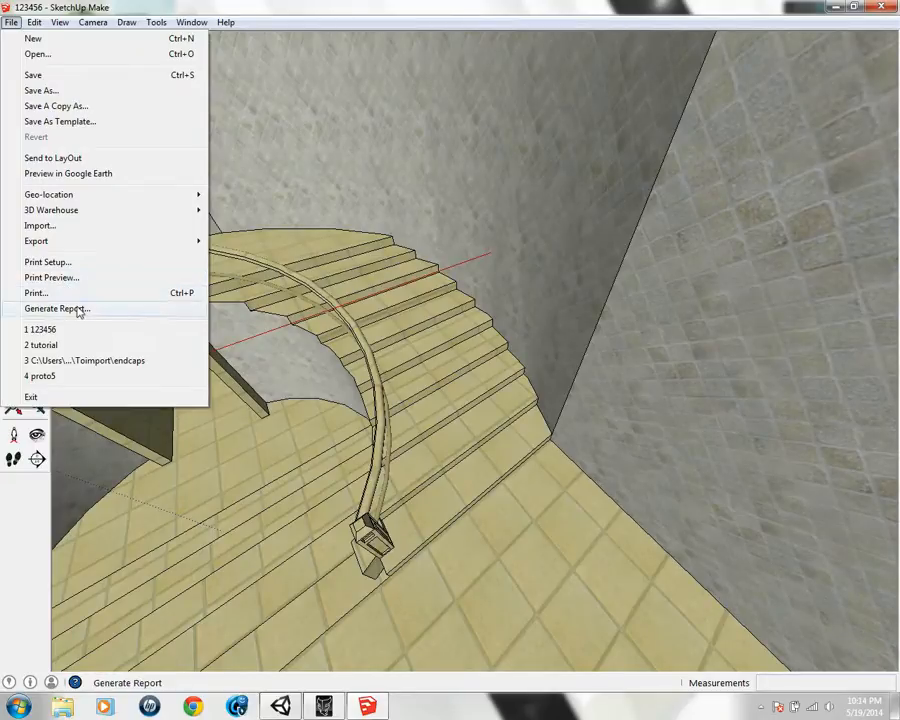
mouse_move(122, 22)
mouse_move(10, 21)
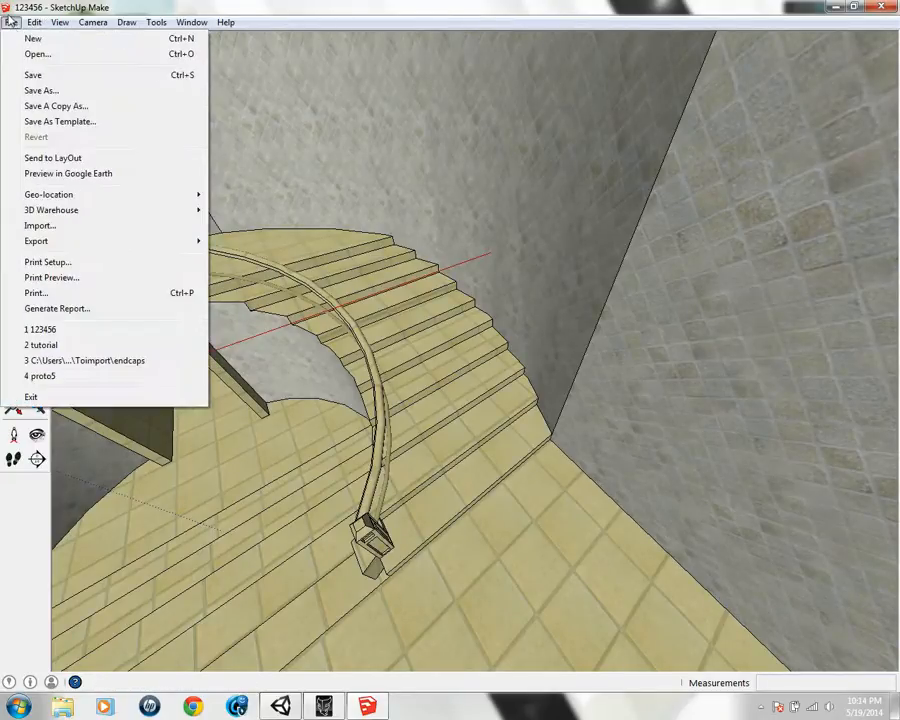
mouse_move(70, 243)
click(248, 243)
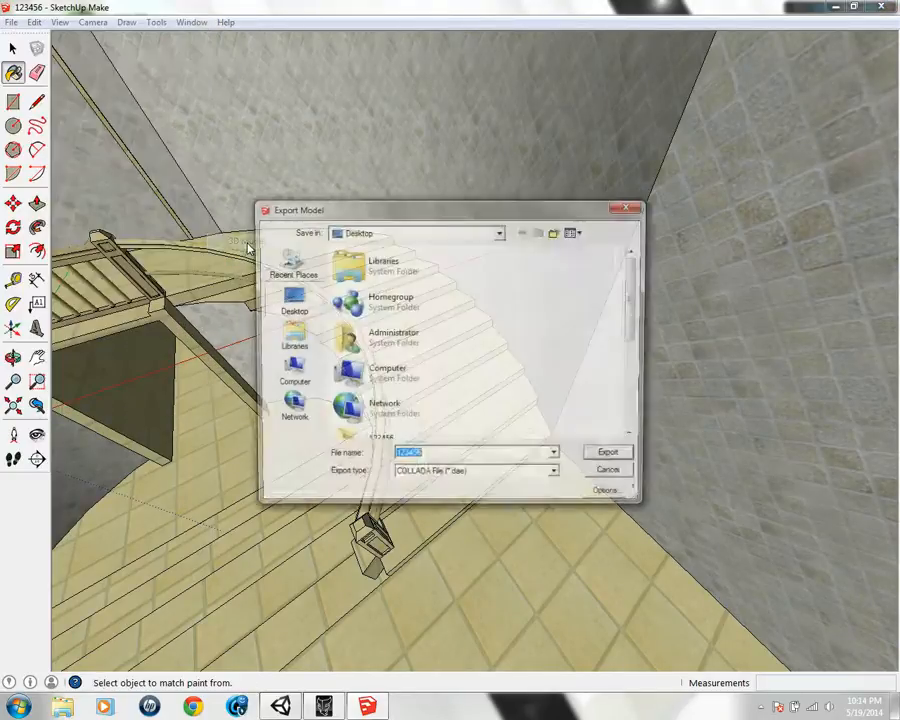
click(472, 478)
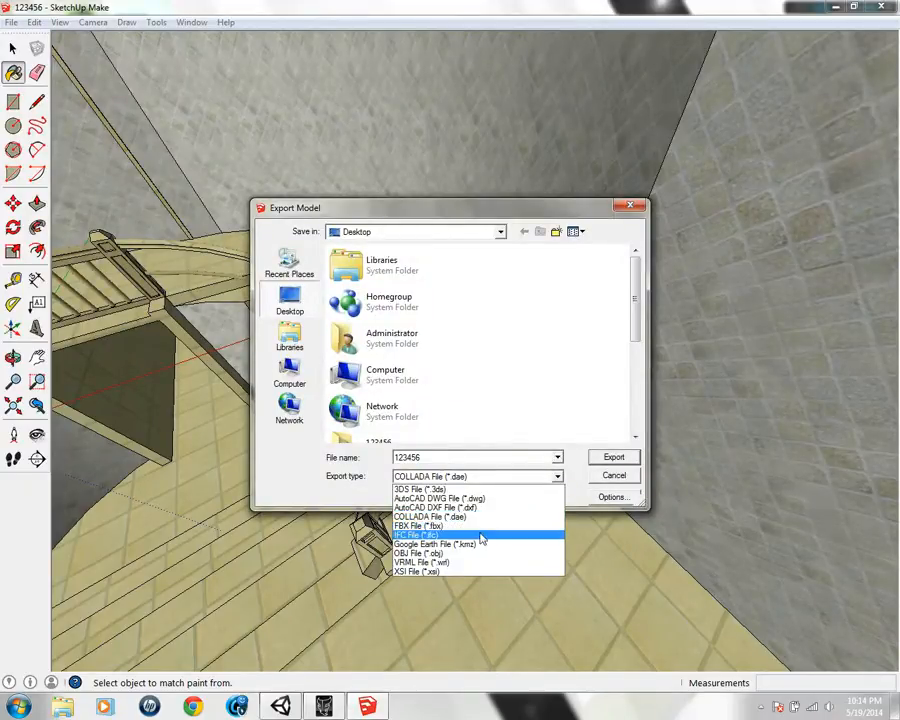
click(613, 477)
mouse_move(397, 283)
middle_down()
mouse_move(476, 388)
mouse_move(358, 311)
mouse_move(364, 342)
mouse_move(350, 374)
mouse_move(615, 324)
mouse_move(456, 278)
mouse_move(241, 287)
middle_up()
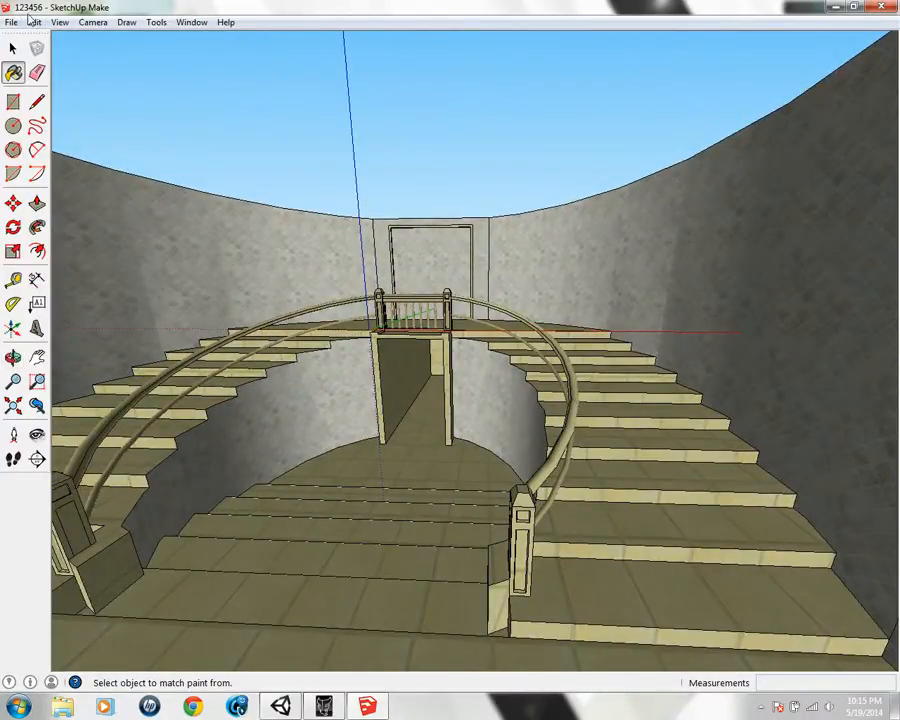
mouse_move(598, 305)
middle_down()
mouse_move(412, 500)
mouse_move(310, 475)
mouse_move(504, 364)
mouse_move(580, 380)
mouse_move(522, 392)
mouse_move(797, 499)
mouse_move(711, 418)
mouse_move(56, 302)
middle_up()
mouse_move(488, 321)
middle_down()
mouse_move(352, 258)
mouse_move(532, 422)
mouse_move(375, 310)
middle_up()
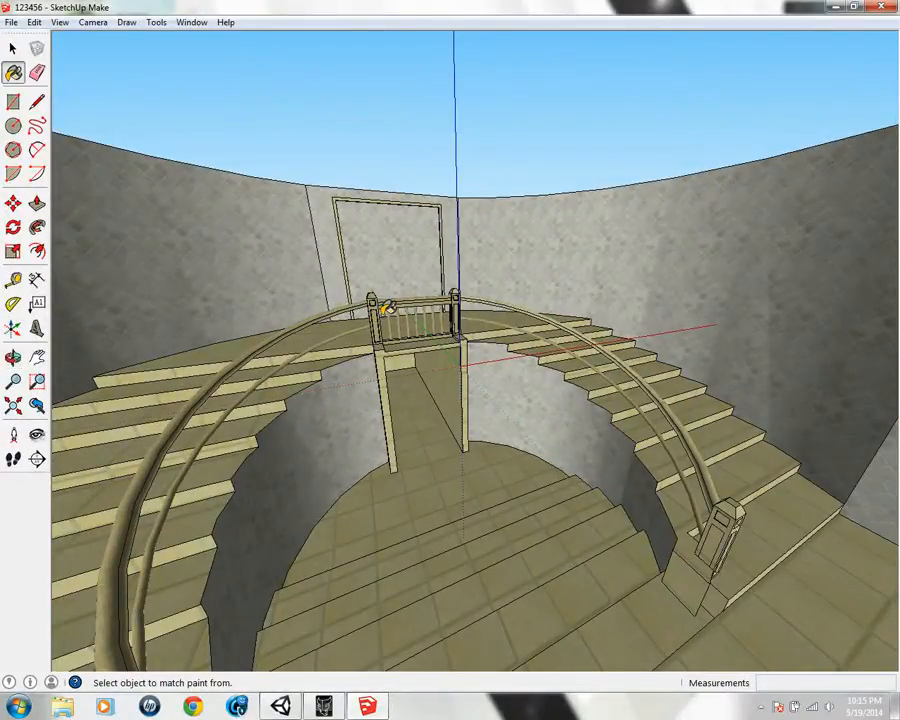
middle_drag(543, 532, 559, 393)
mouse_move(326, 260)
middle_down()
mouse_move(574, 454)
mouse_move(291, 455)
mouse_move(537, 418)
mouse_move(446, 426)
mouse_move(838, 546)
middle_up()
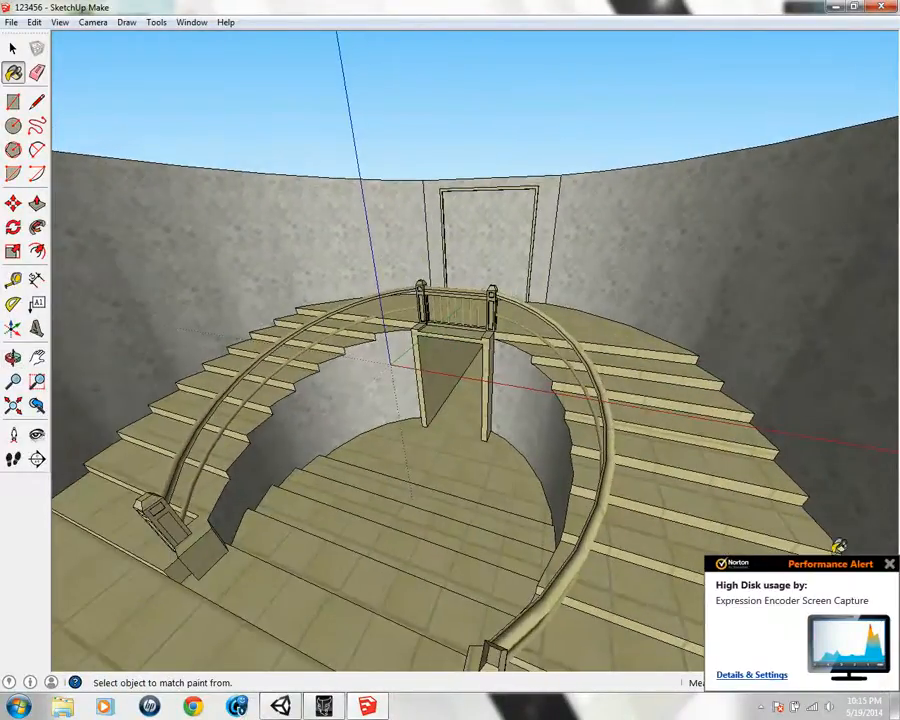
Switch to FBX Converter 2013.3 and add 123456.dae from the Desktop as a source file
mouse_move(486, 250)
middle_down()
mouse_move(460, 352)
mouse_move(364, 434)
mouse_move(325, 436)
mouse_move(557, 367)
mouse_move(277, 444)
mouse_move(452, 305)
mouse_move(311, 227)
mouse_move(352, 261)
mouse_move(775, 406)
mouse_move(743, 293)
mouse_move(590, 345)
middle_up()
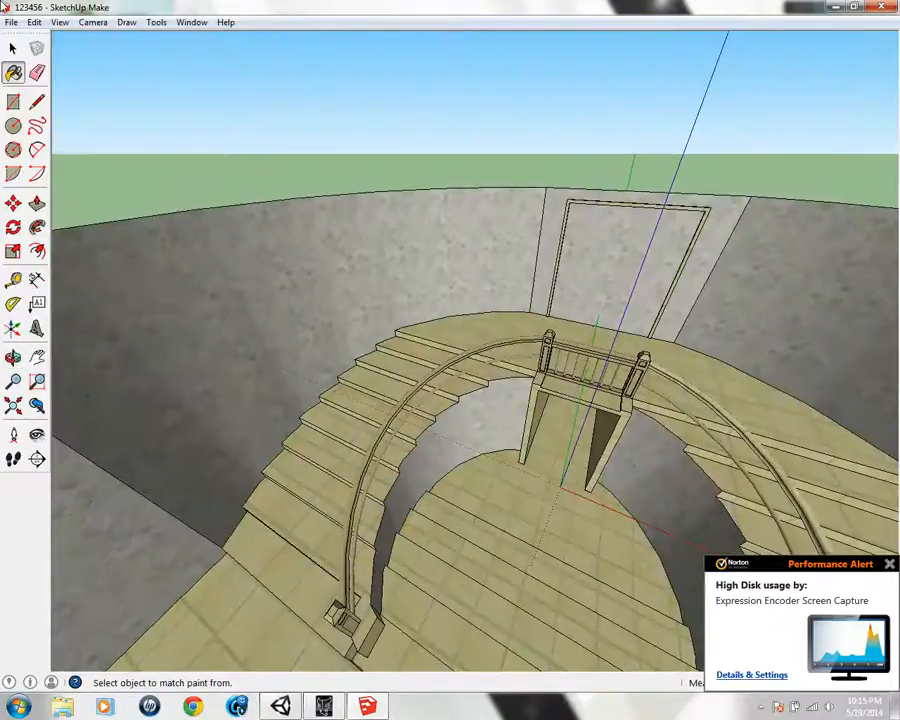
click(840, 7)
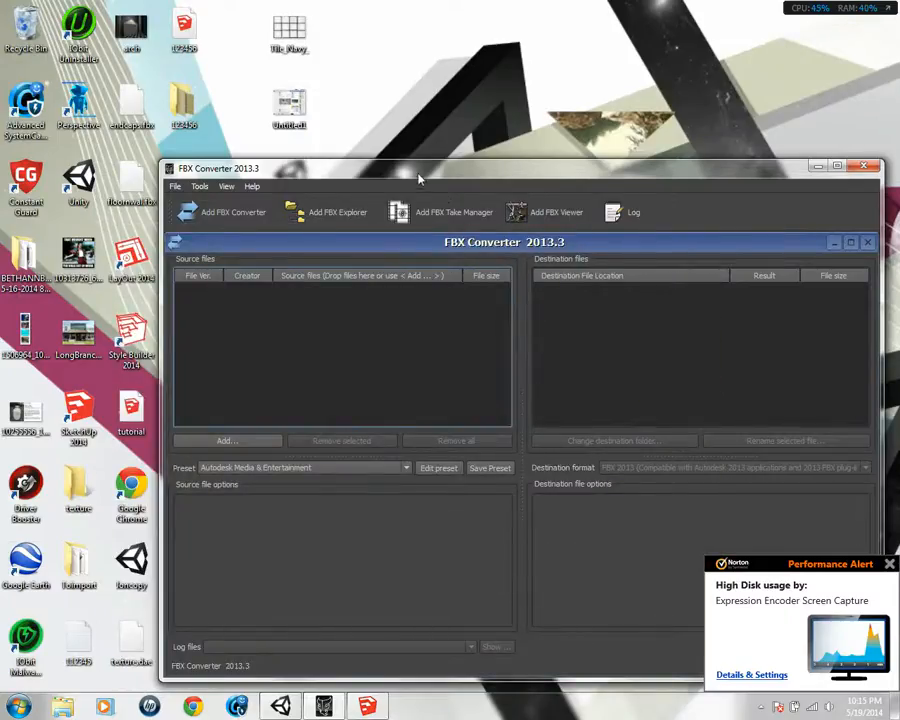
drag(419, 179, 555, 113)
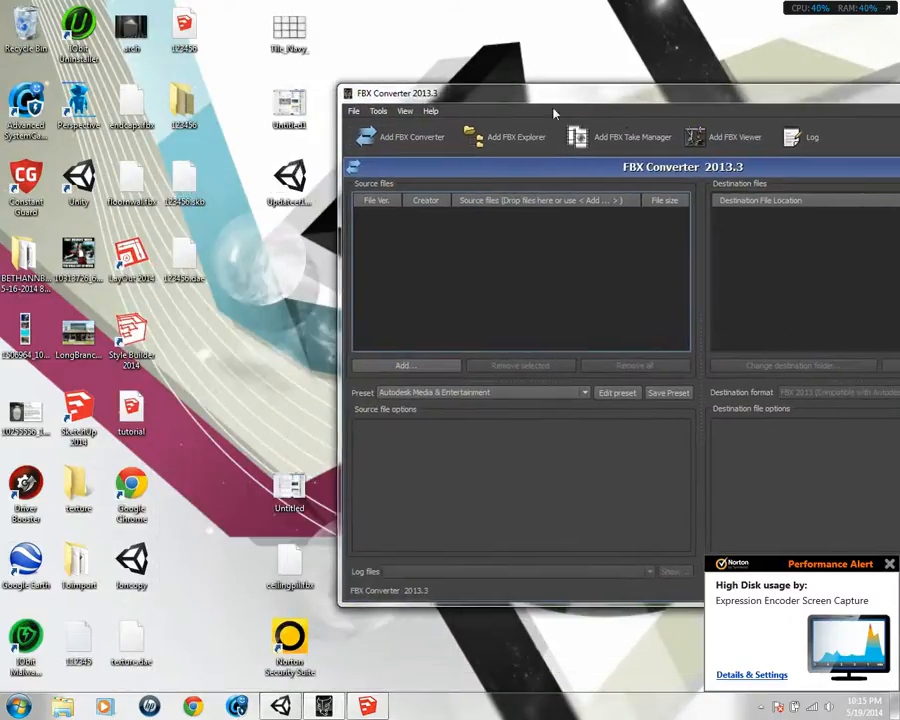
click(182, 258)
drag(486, 256, 488, 256)
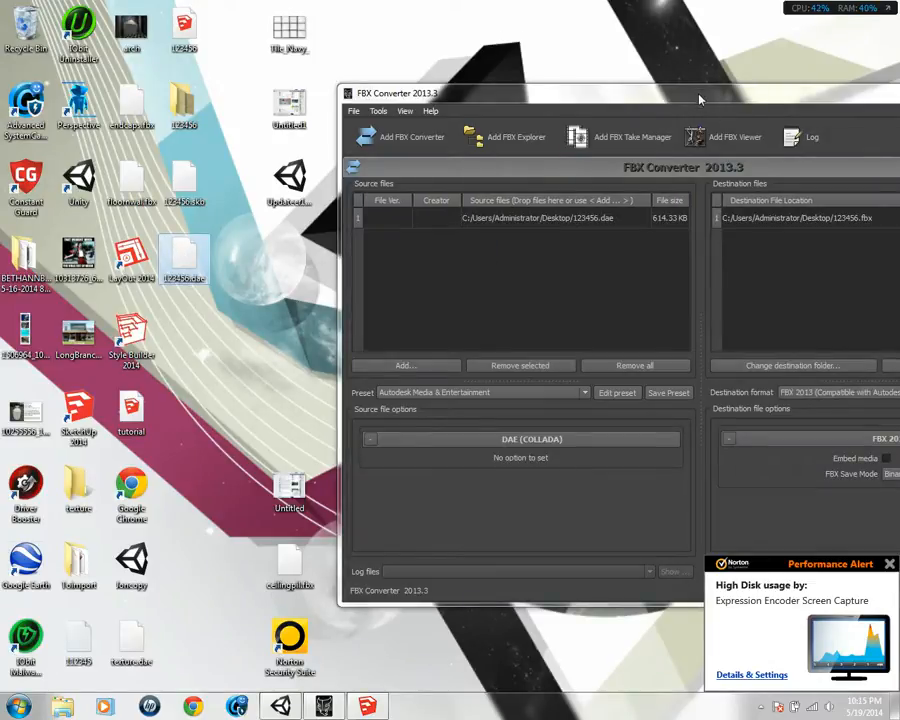
Turn on Embed media for the FBX 2013 output, convert 123456.dae to 123456.fbx, and minimize the converter
drag(700, 99, 400, 108)
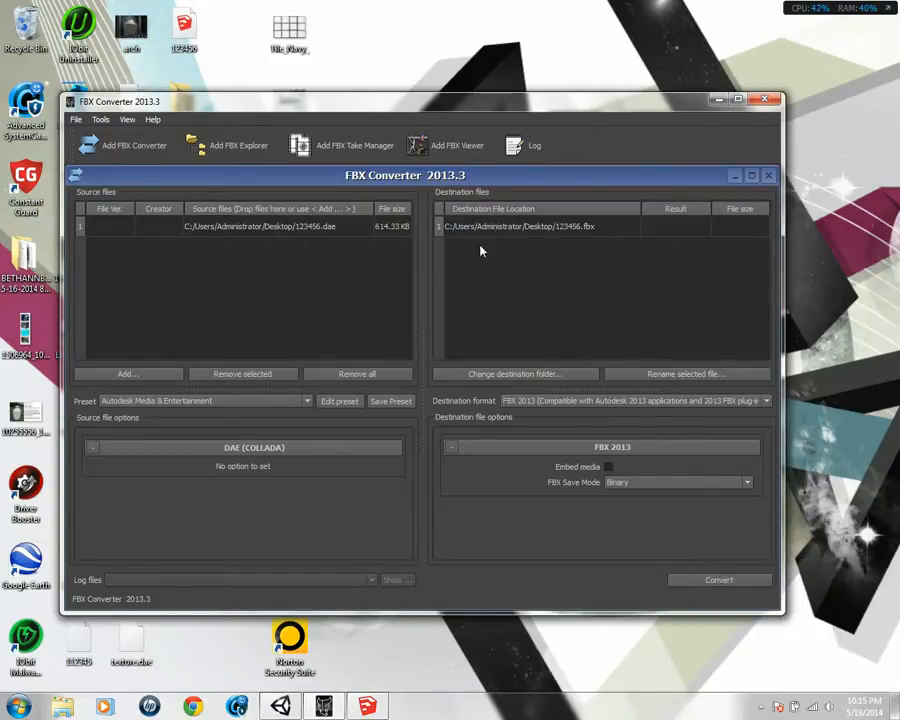
click(608, 467)
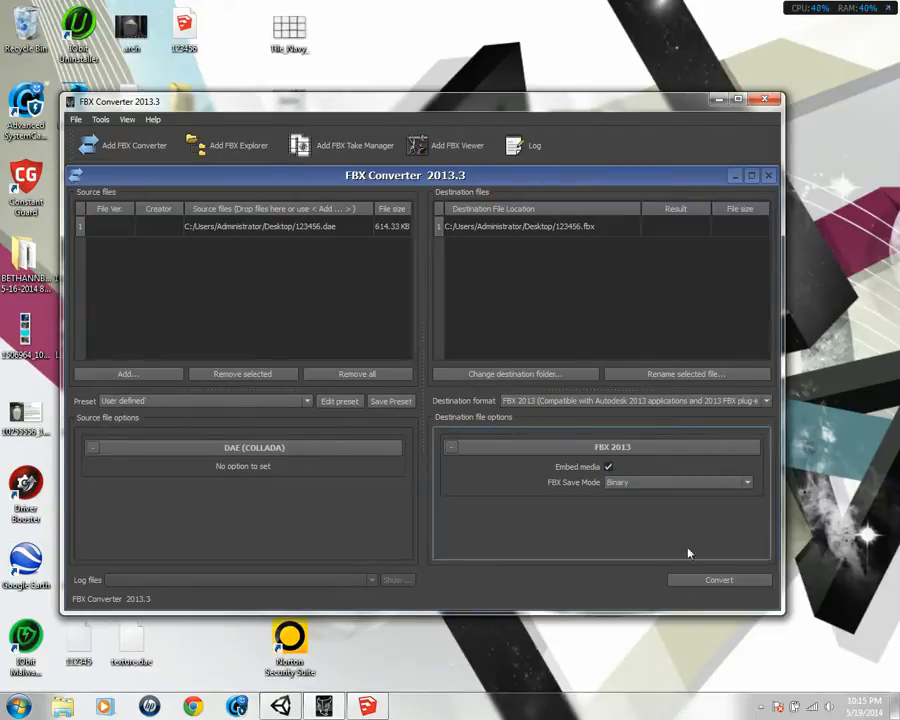
click(706, 581)
click(718, 99)
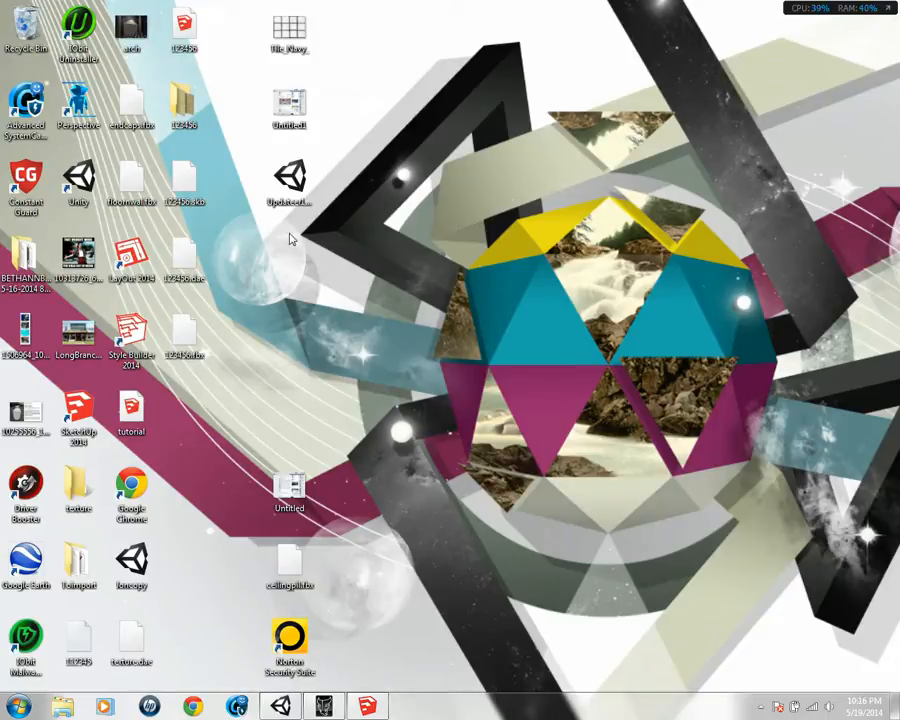
Switch to Unity, import 123456.fbx from the desktop into the project's Assets folder, and maximize the window
click(281, 706)
drag(365, 17, 638, 42)
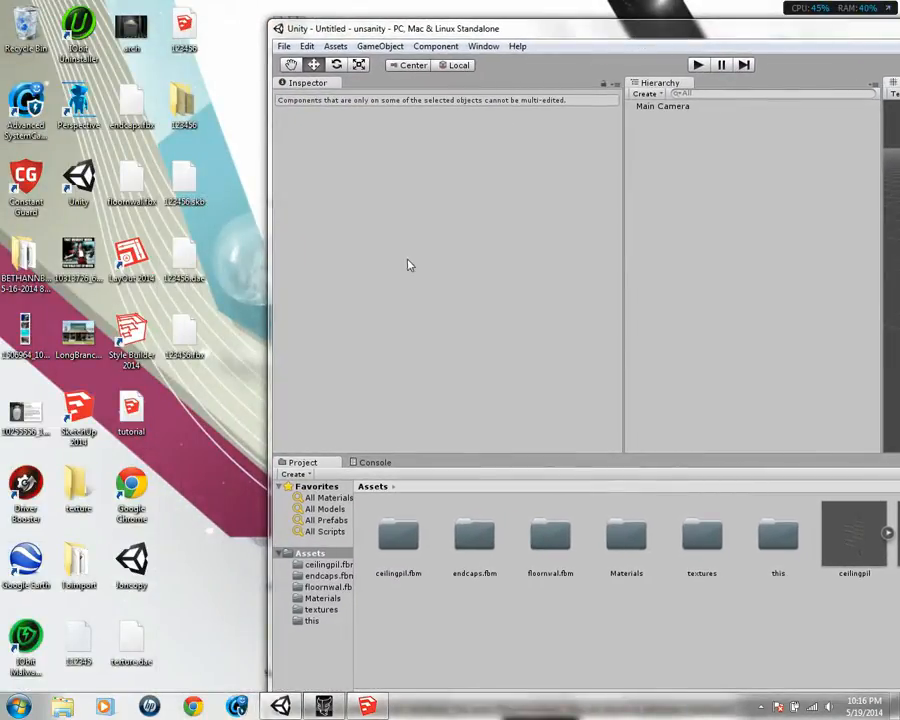
click(188, 340)
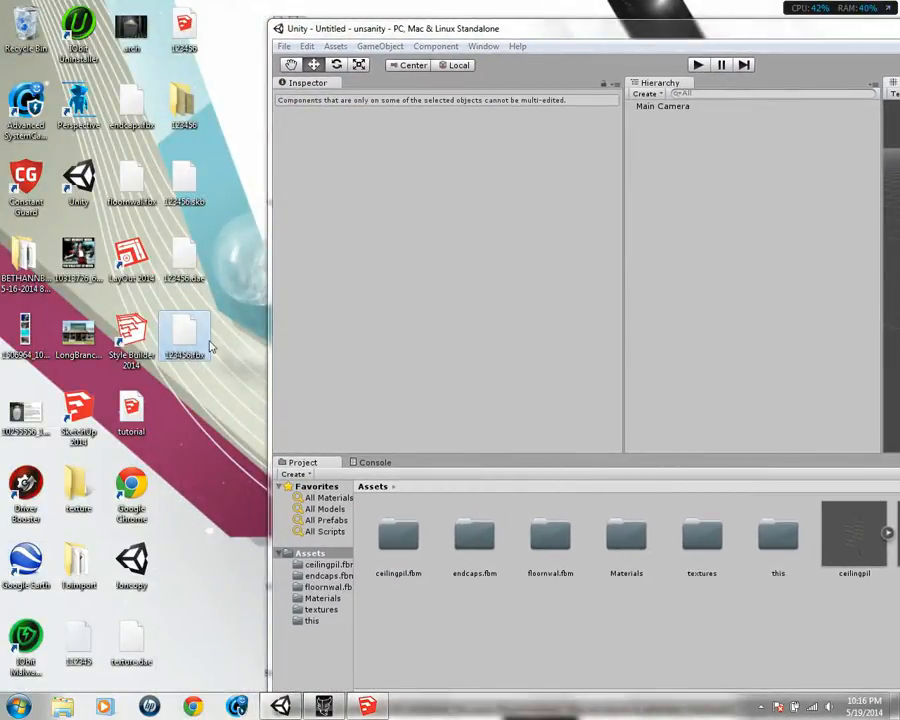
drag(211, 347, 405, 522)
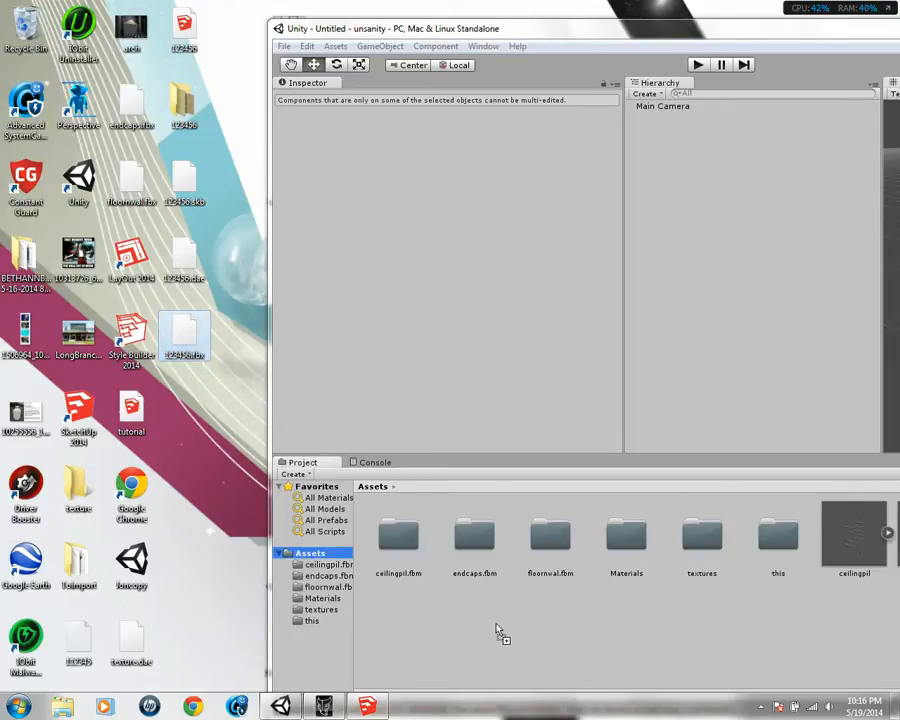
drag(497, 630, 494, 621)
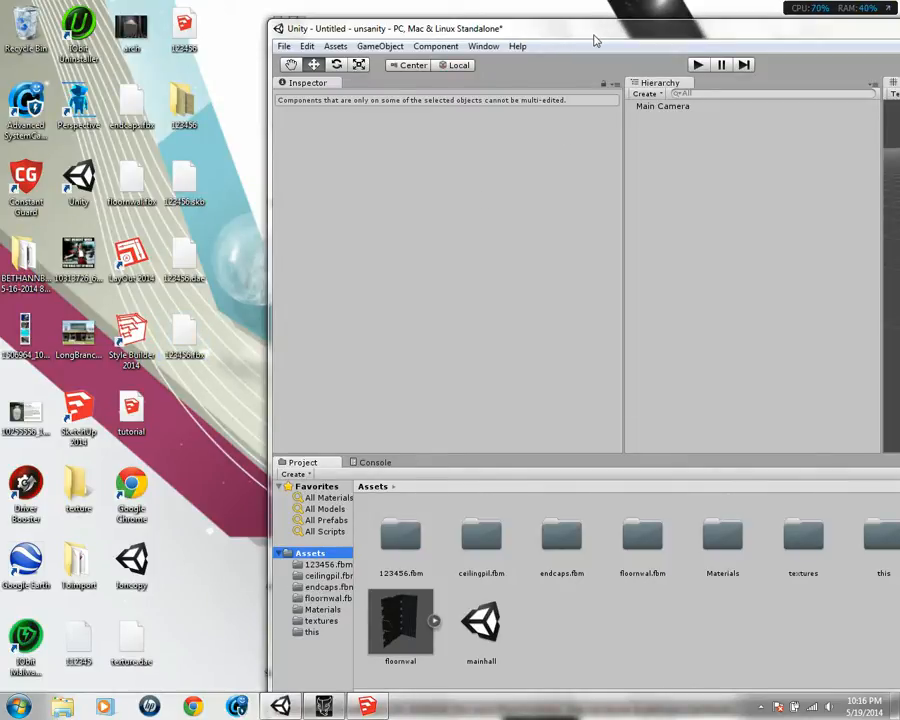
drag(594, 40, 240, 10)
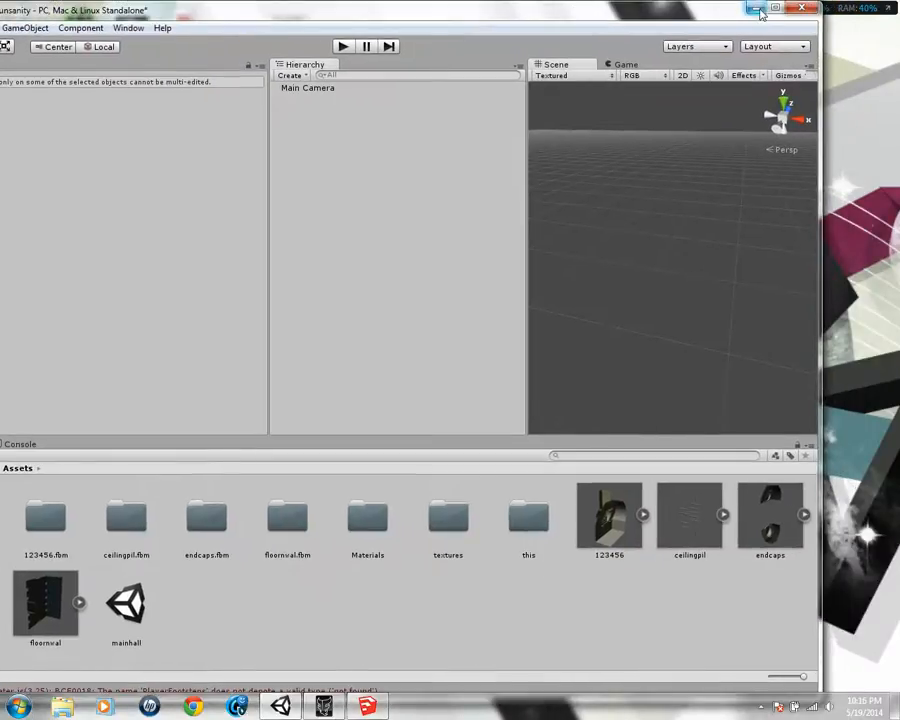
click(773, 10)
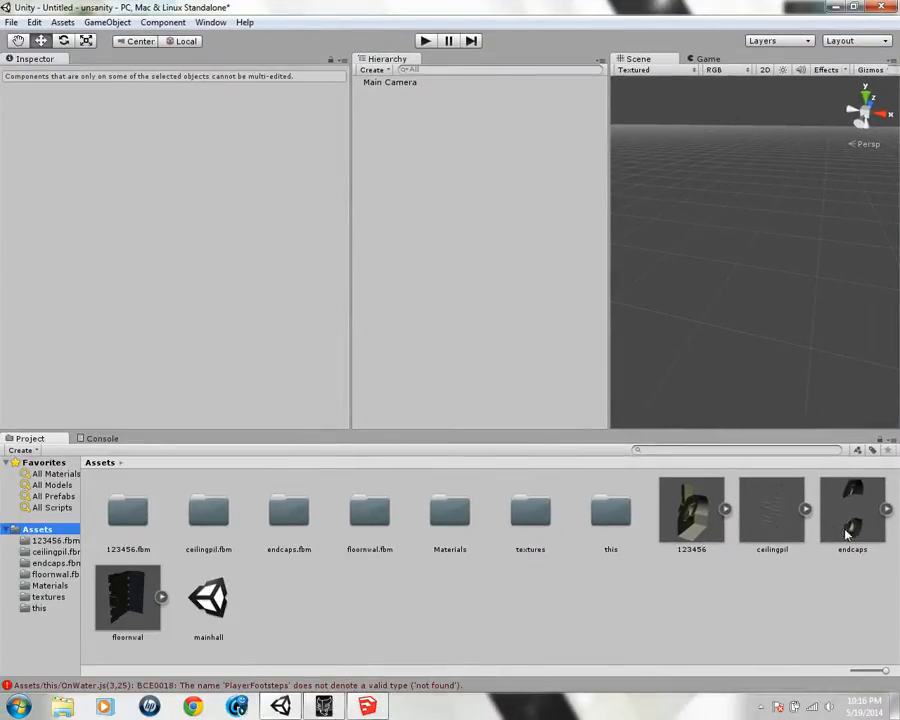
Enable Generate Colliders and Generate Lightmap UVs for the 123456 model, and place it in the scene with the import settings applied
click(713, 514)
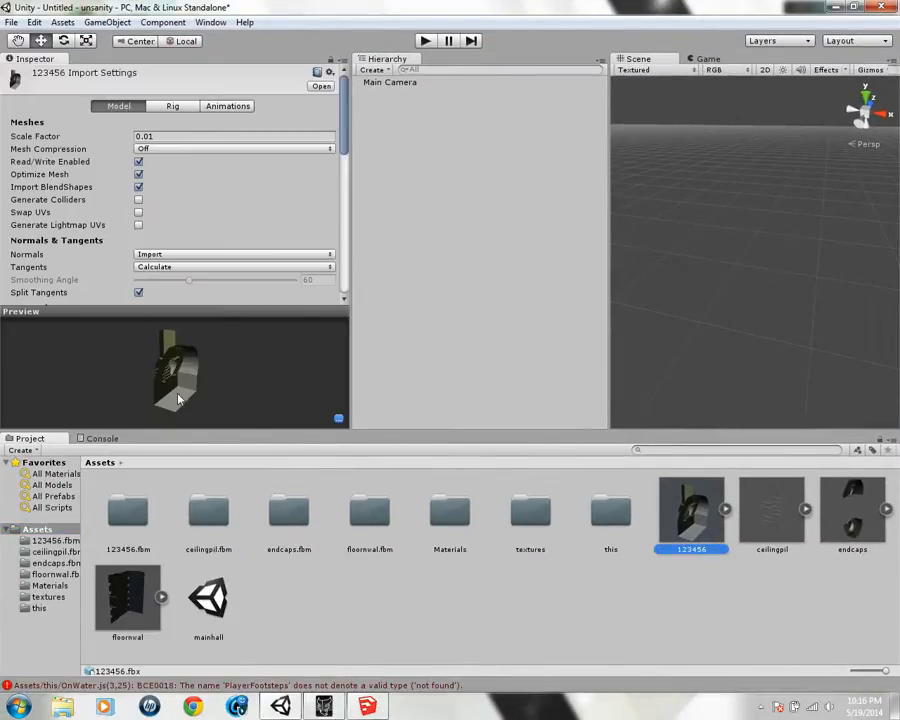
drag(178, 399, 142, 242)
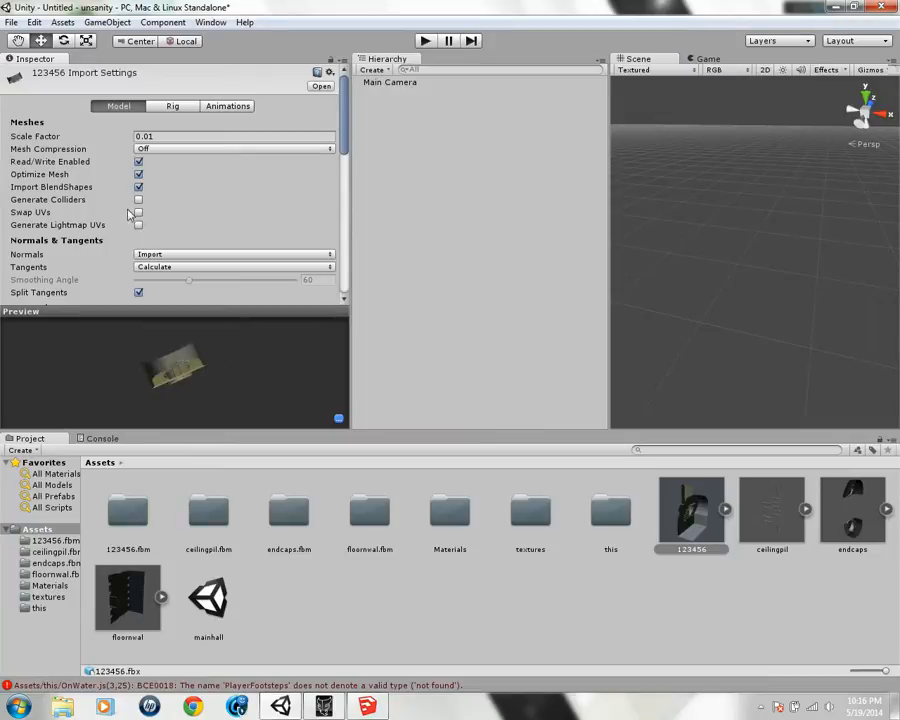
click(139, 213)
click(139, 226)
drag(343, 140, 330, 298)
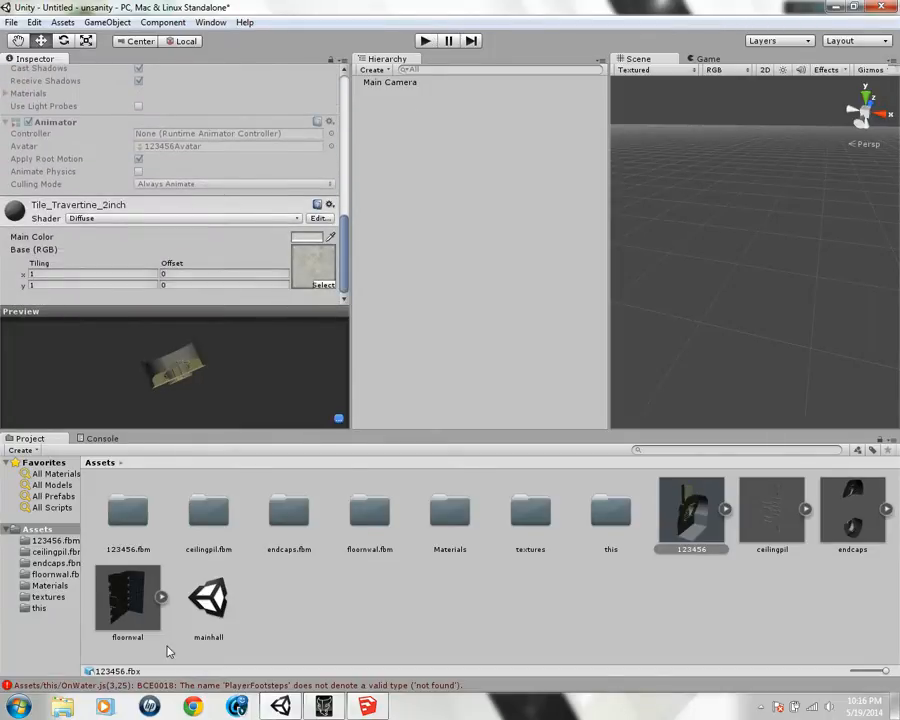
drag(687, 530, 728, 383)
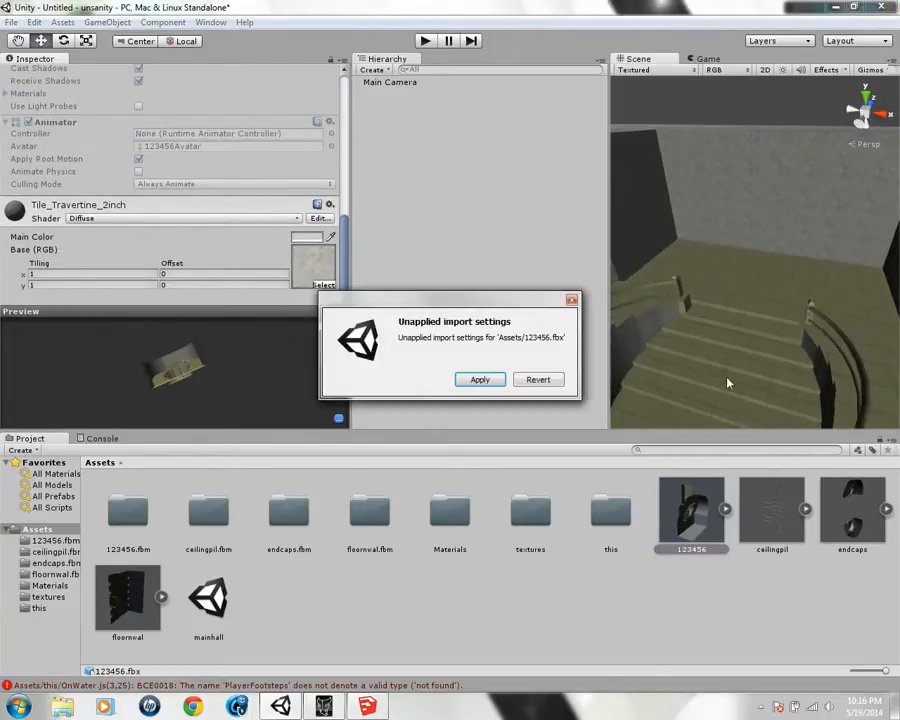
click(481, 381)
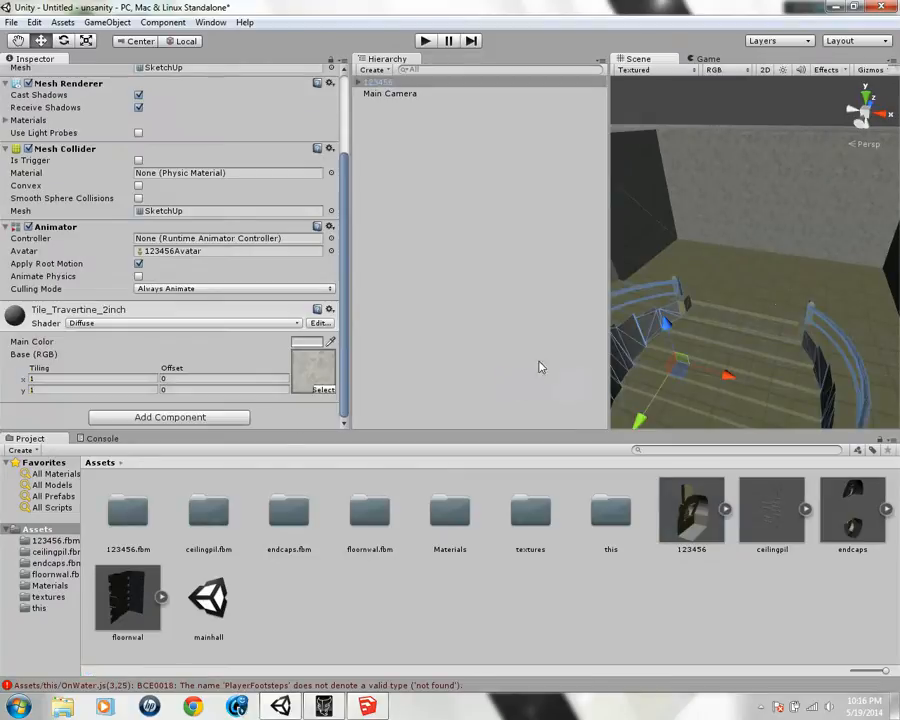
Examine the hall's wall and stair textures in the enlarged scene view and locate the wall's Tile_Travertine_2inch texture among the assets
mouse_move(832, 286)
middle_down()
mouse_move(741, 296)
mouse_move(847, 292)
middle_up()
alt+drag(846, 292, 530, 309)
key(shift+space)
key(a)
right_drag(530, 308, 249, 281)
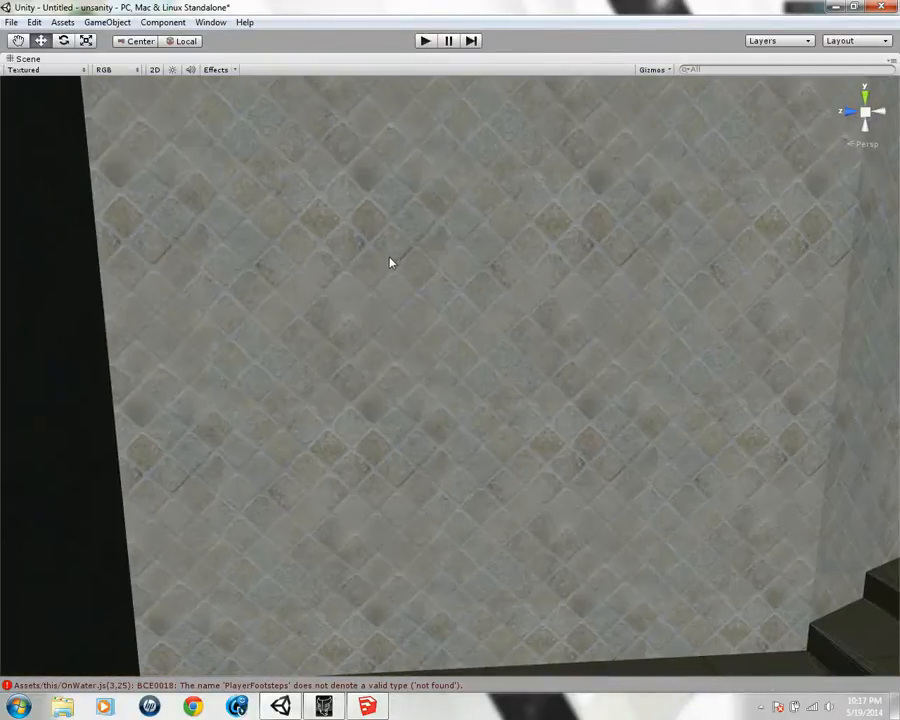
key(shift+space)
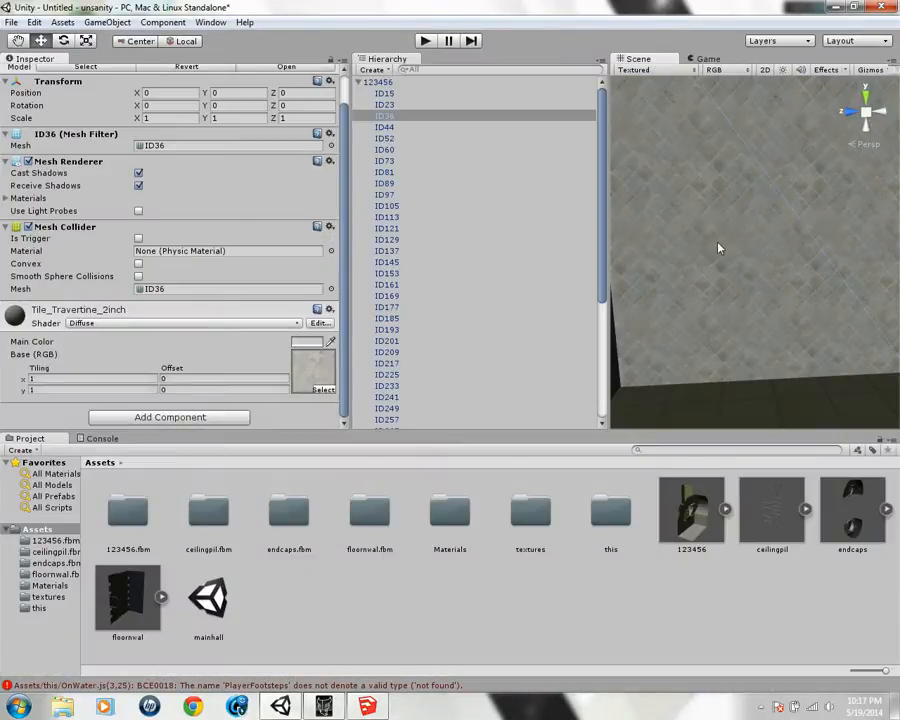
click(310, 377)
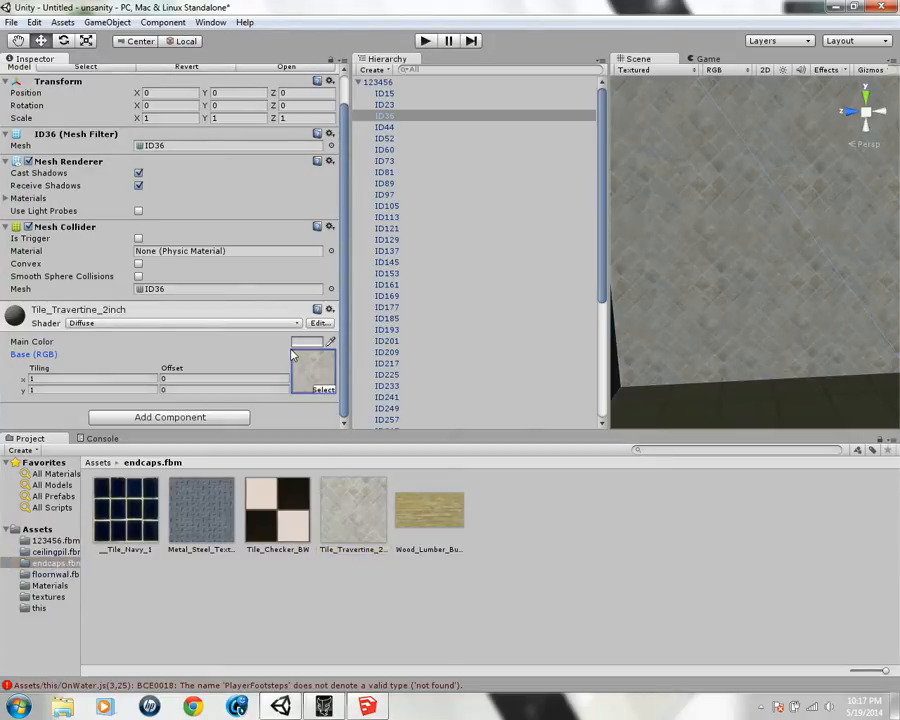
scroll(293, 355, up, 1)
Minimize Unity and launch GIMP 2
click(828, 6)
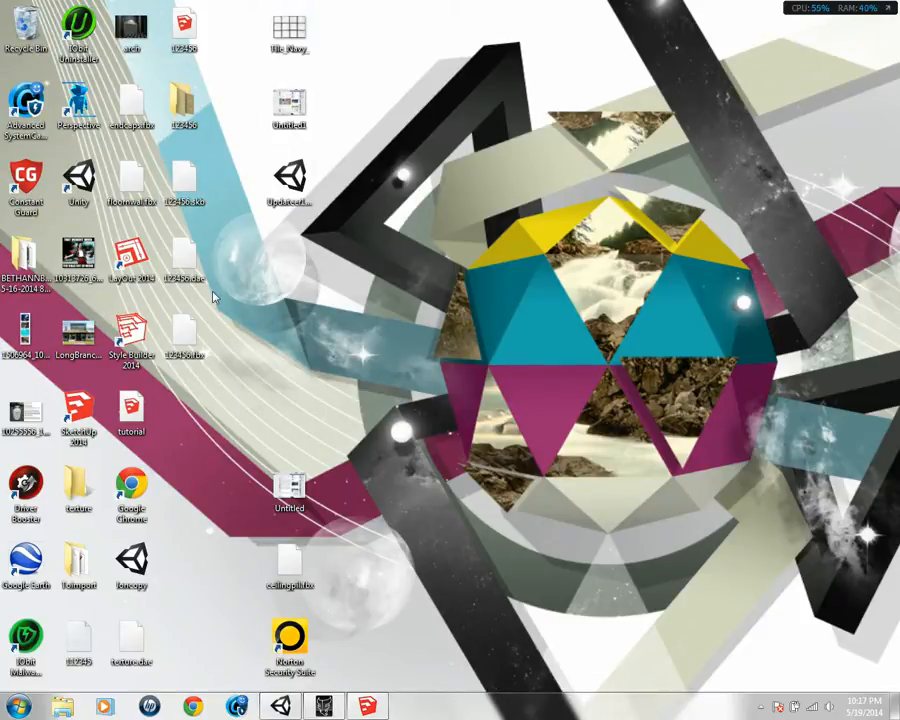
click(12, 702)
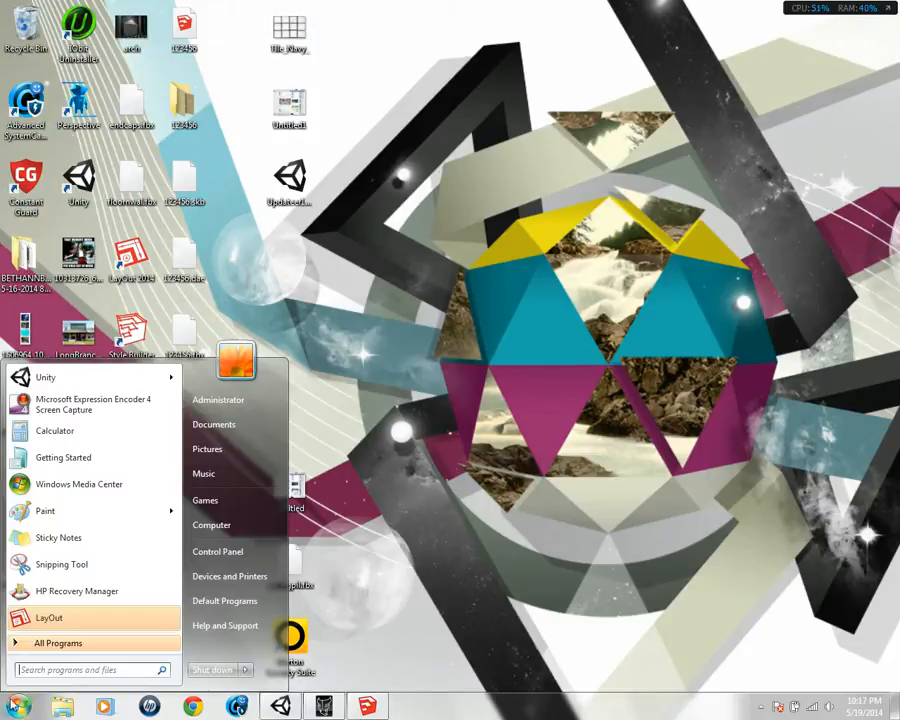
text(gim)
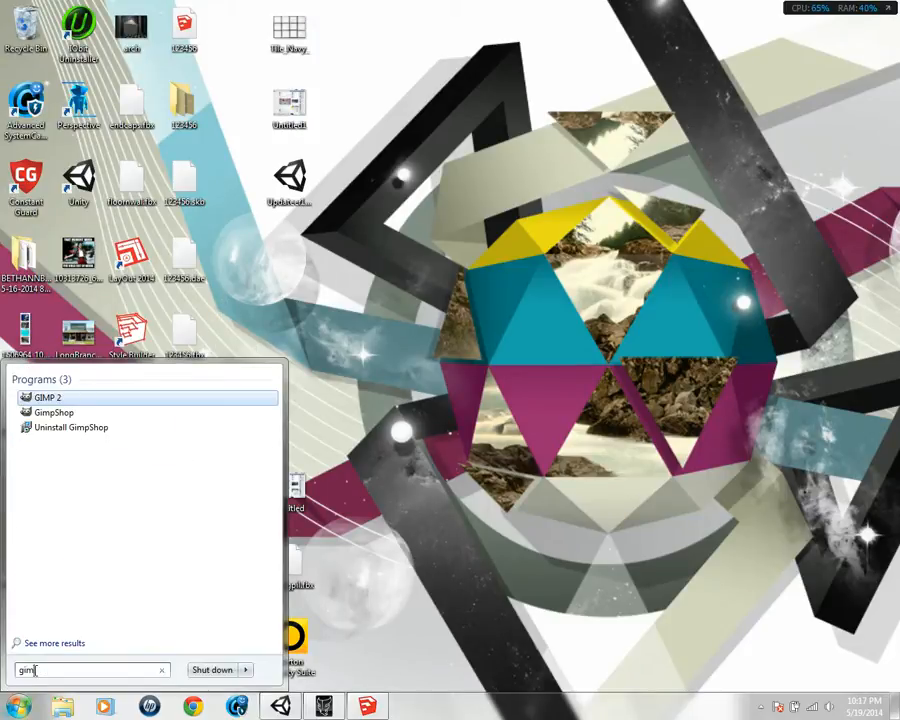
key(Return)
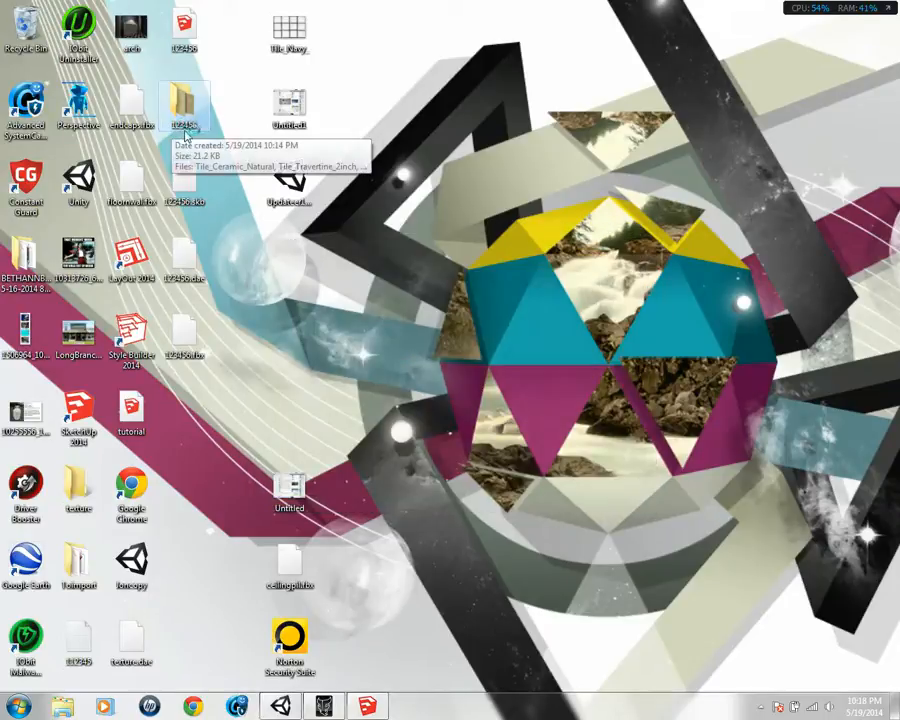
Open the 123456 folder on the desktop and look over its ceramic tile, travertine and wood texture images
double_click(184, 100)
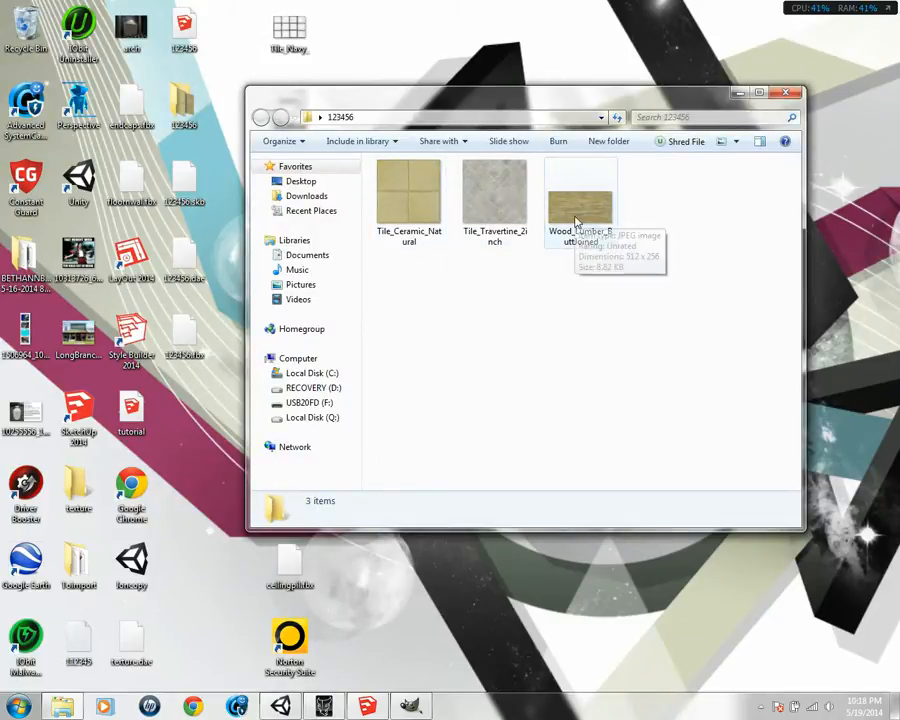
click(488, 192)
click(414, 203)
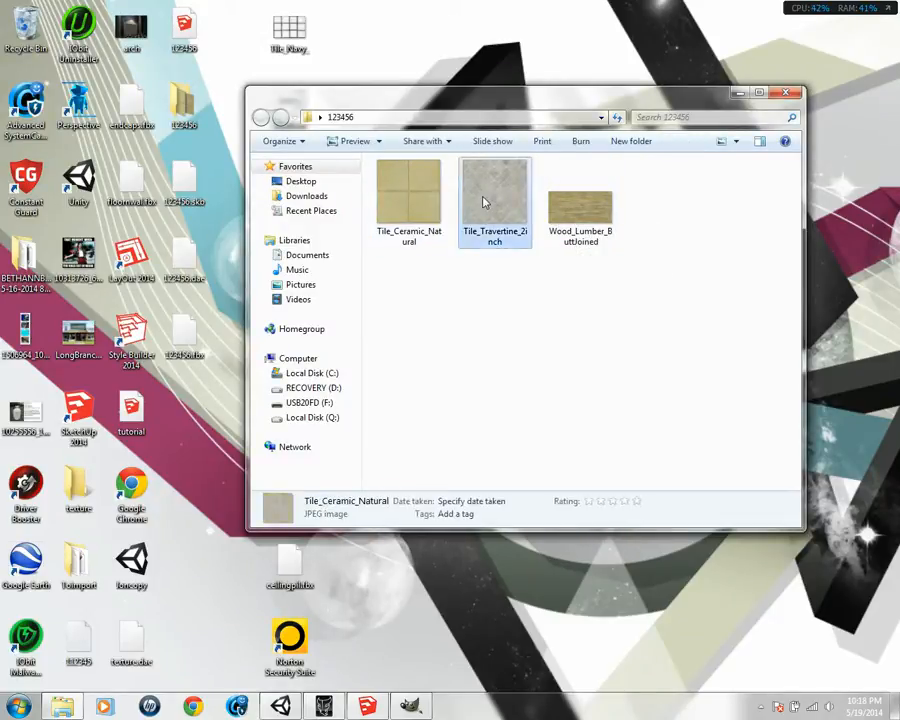
click(492, 192)
click(416, 195)
click(497, 188)
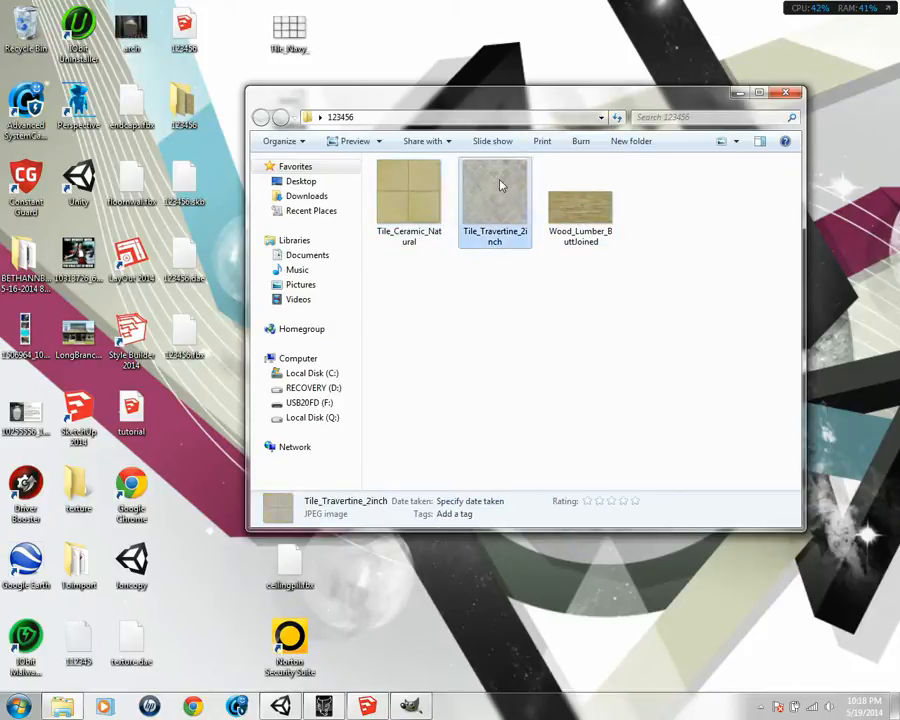
click(584, 208)
click(493, 195)
click(404, 209)
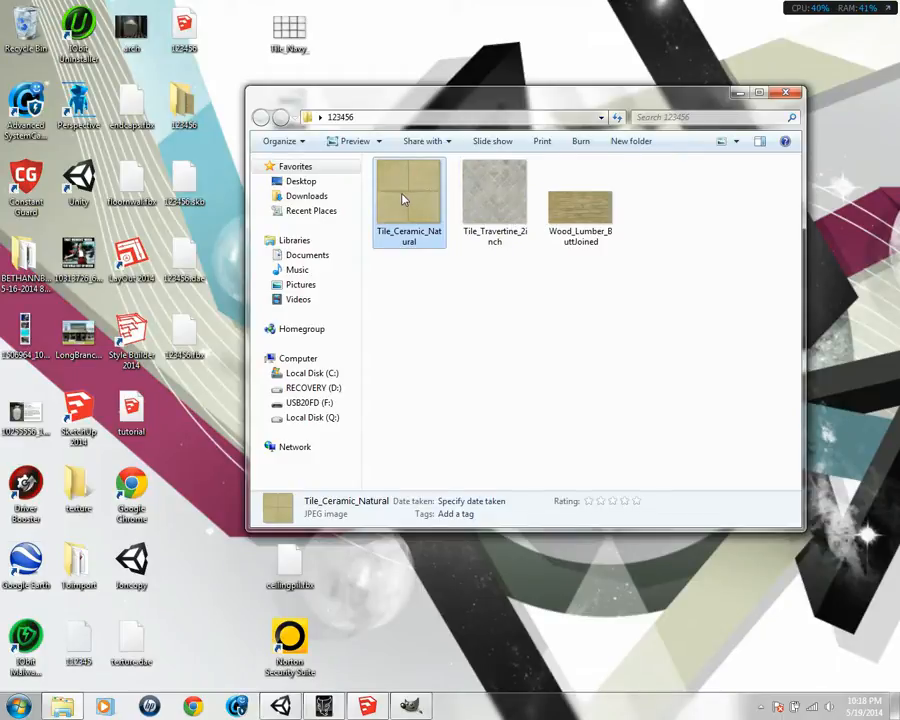
mouse_move(425, 192)
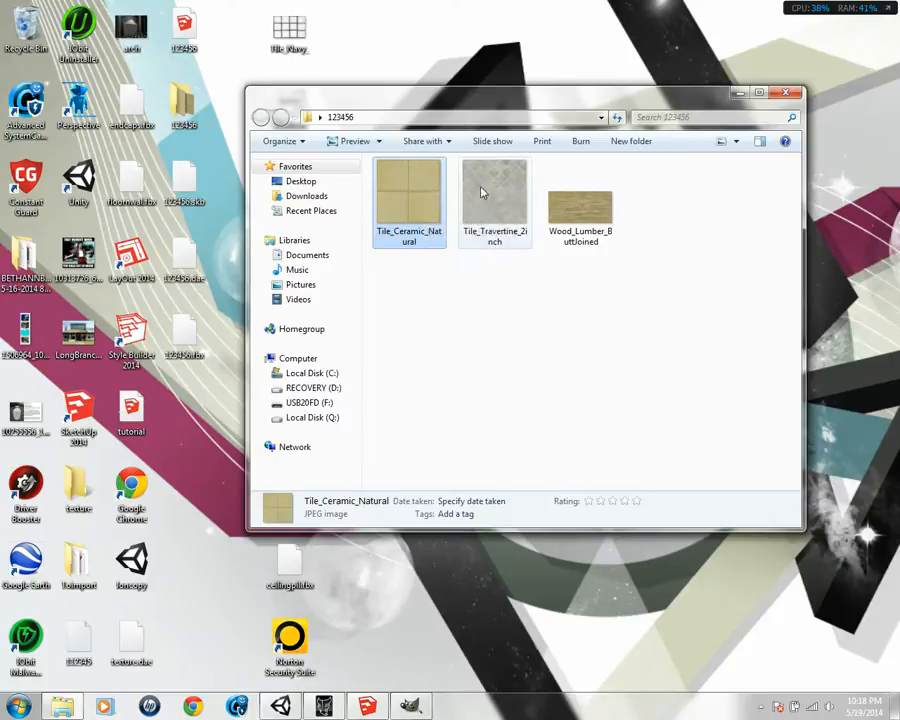
Preview the Tile_Ceramic_Natural texture in Windows Photo Viewer and open it from there in Paint
drag(459, 105, 705, 99)
drag(438, 257, 238, 221)
click(652, 193)
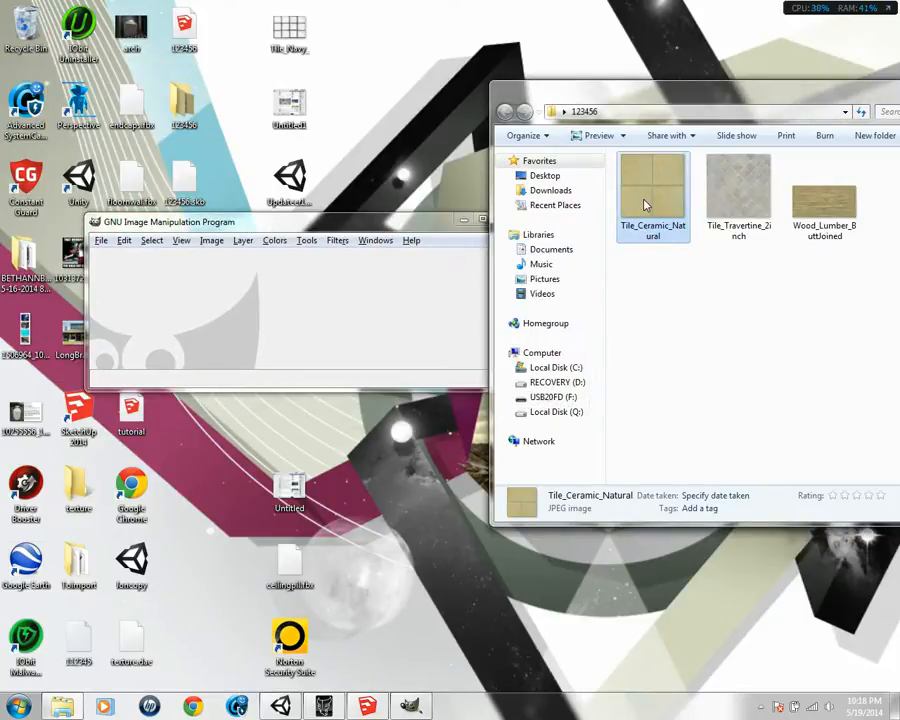
right_click(662, 202)
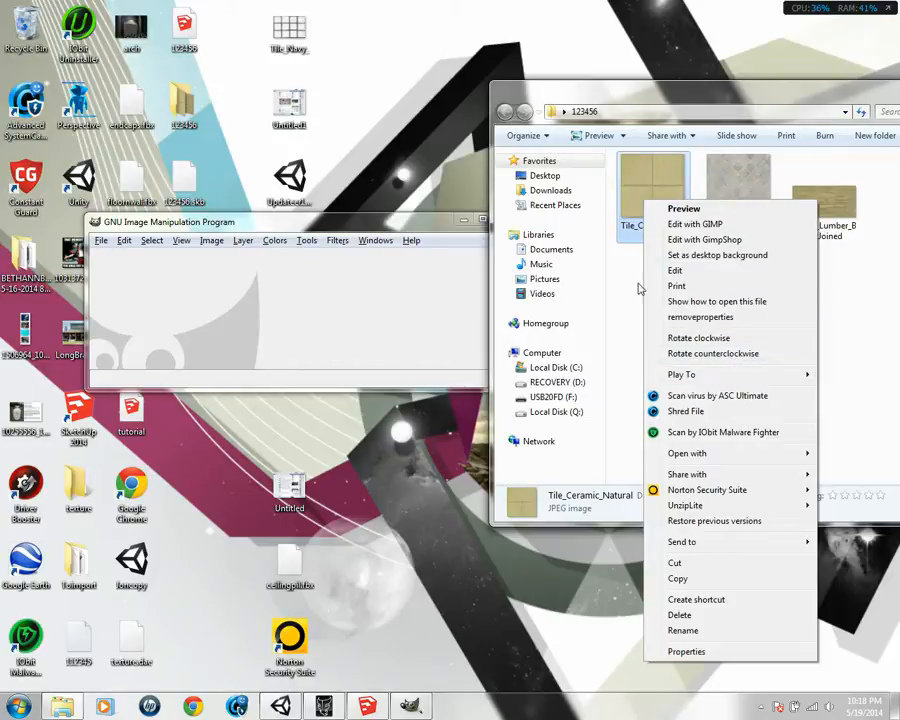
click(684, 209)
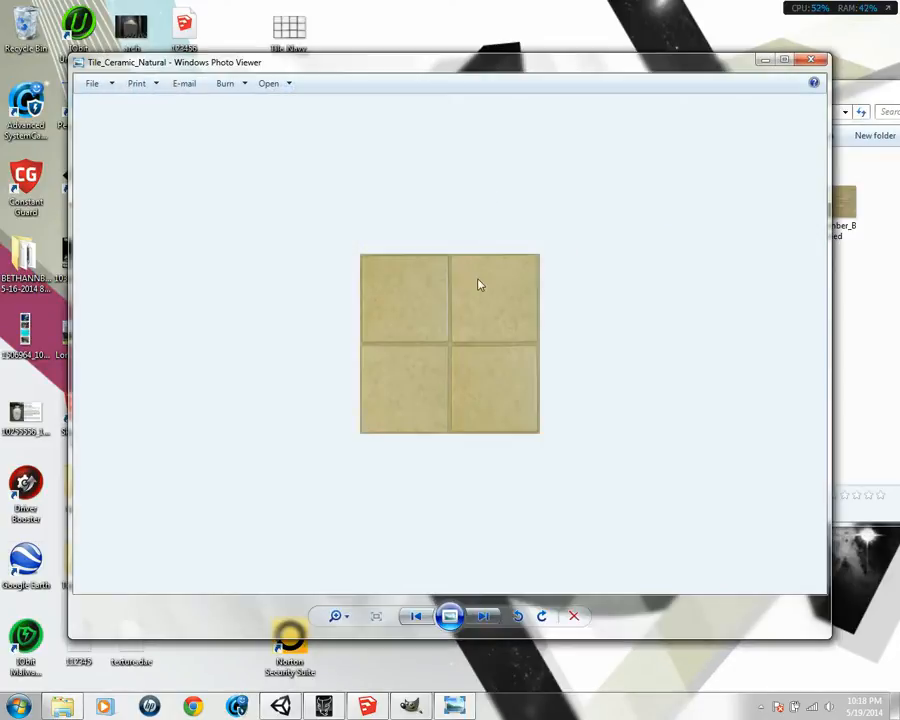
right_click(478, 292)
mouse_move(482, 293)
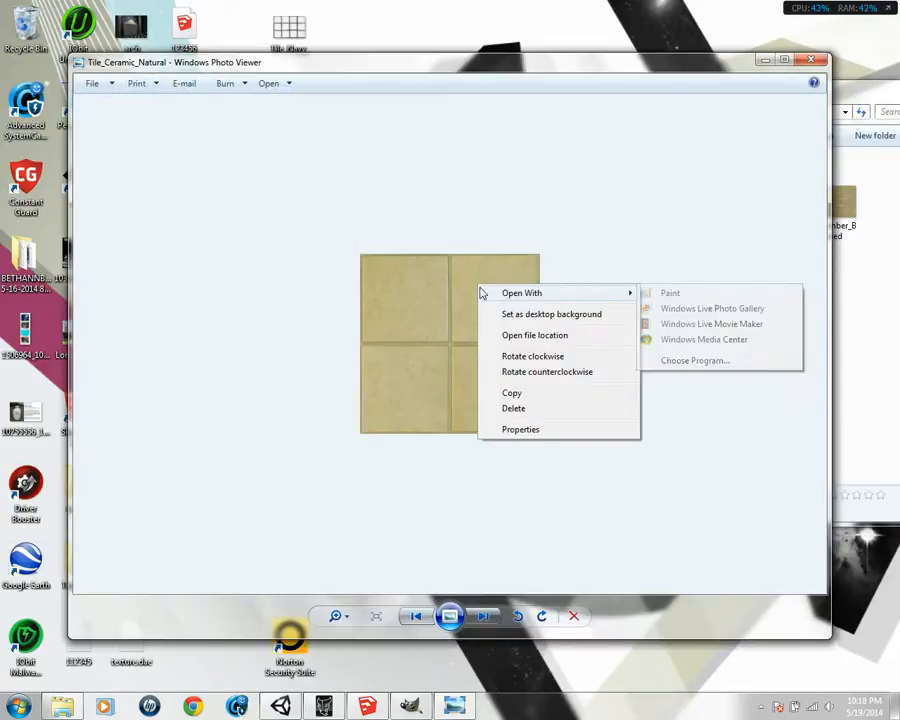
click(731, 296)
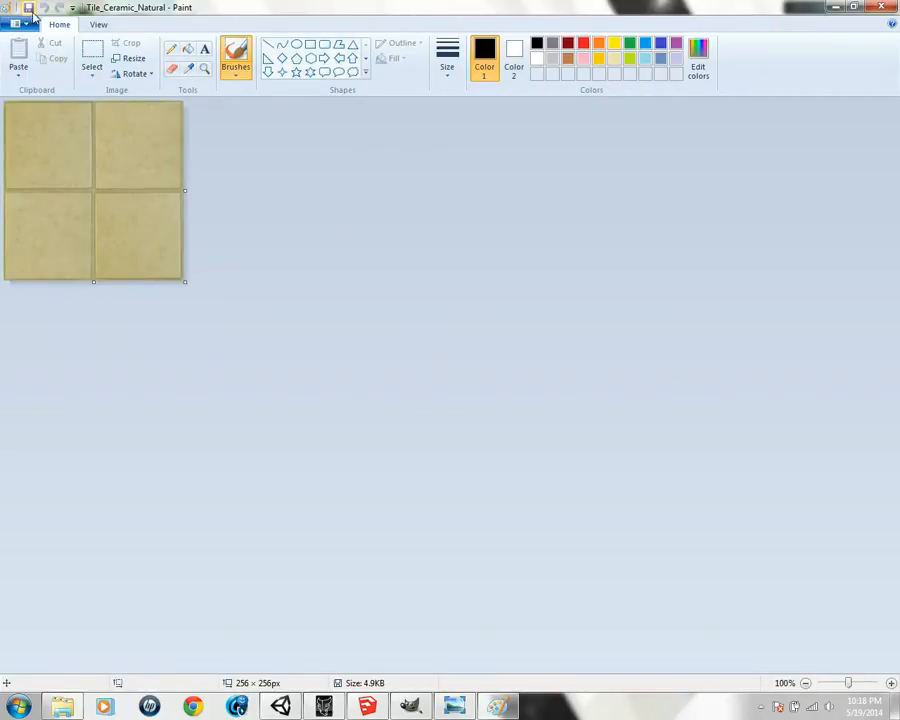
Save the tile image to the desktop as a PNG named Tile_Ceramic_Naturalalpha, and close Paint and the photo preview
click(24, 23)
mouse_move(60, 145)
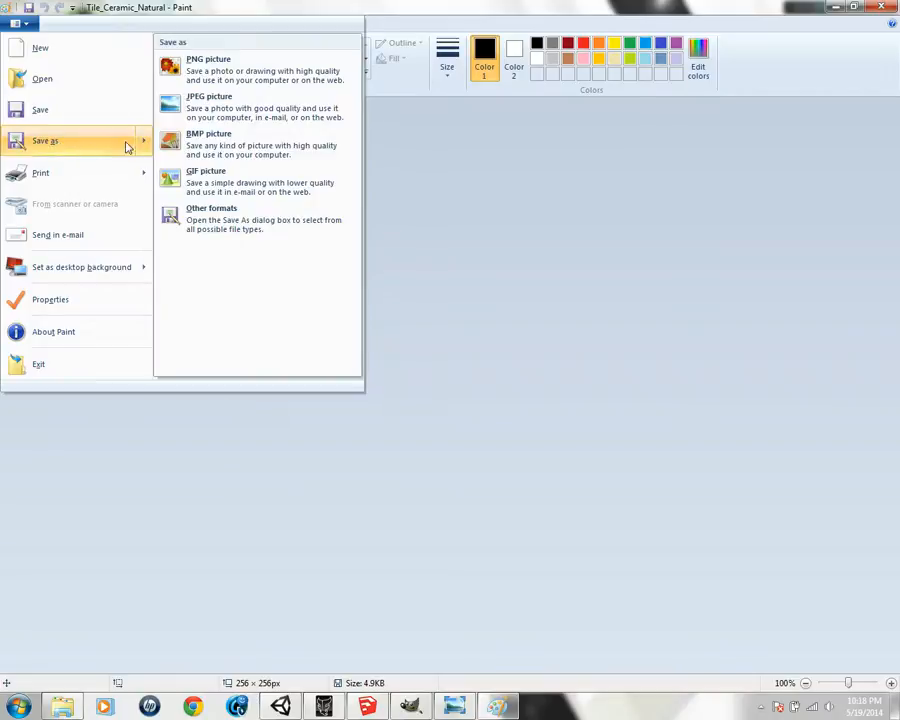
click(225, 75)
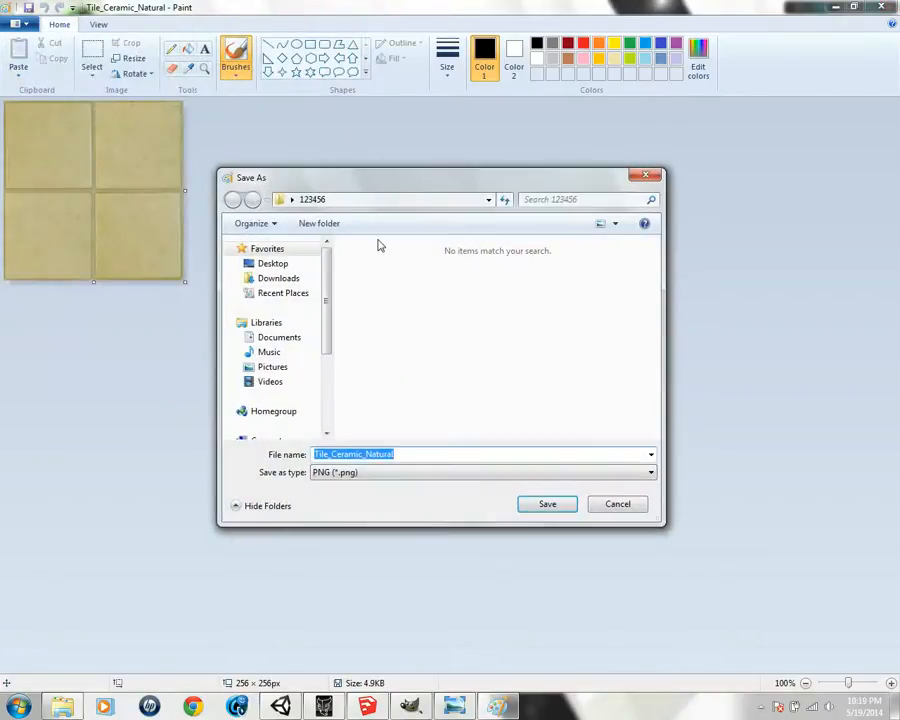
click(272, 265)
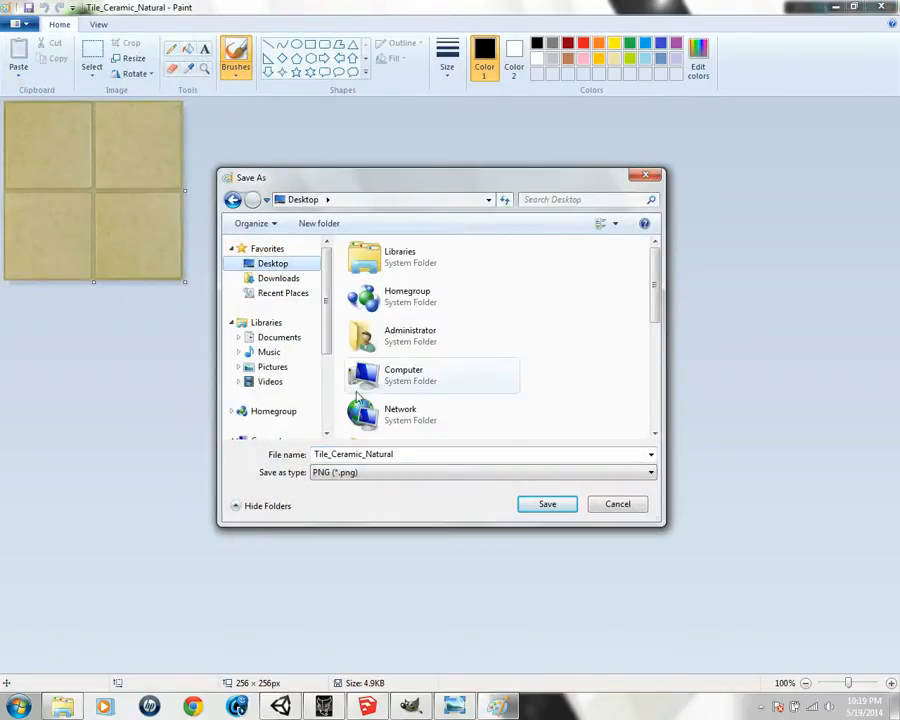
double_click(418, 453)
click(409, 455)
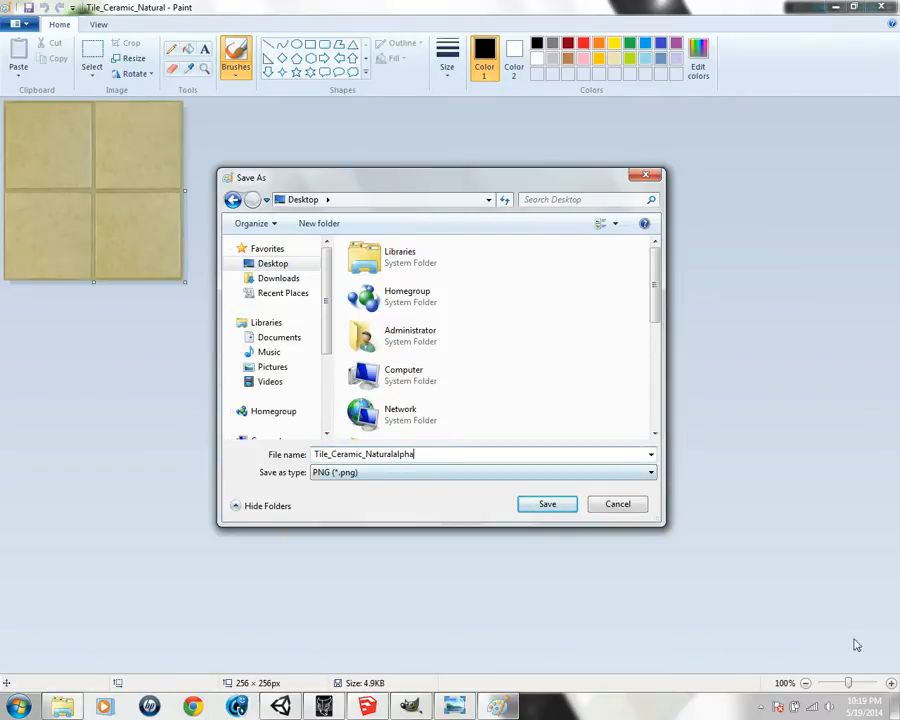
click(547, 504)
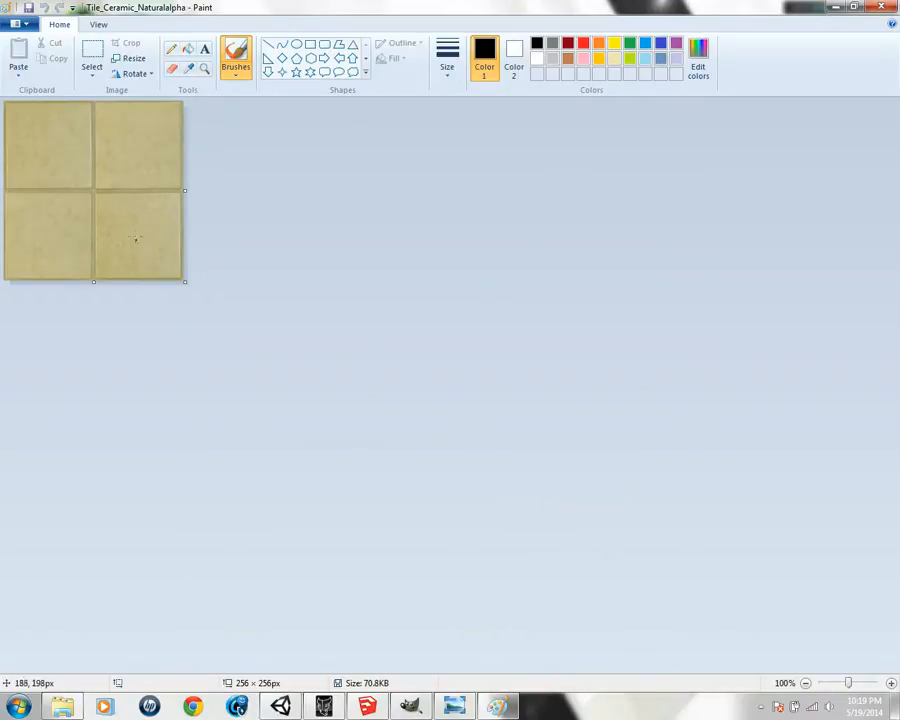
click(883, 7)
click(818, 61)
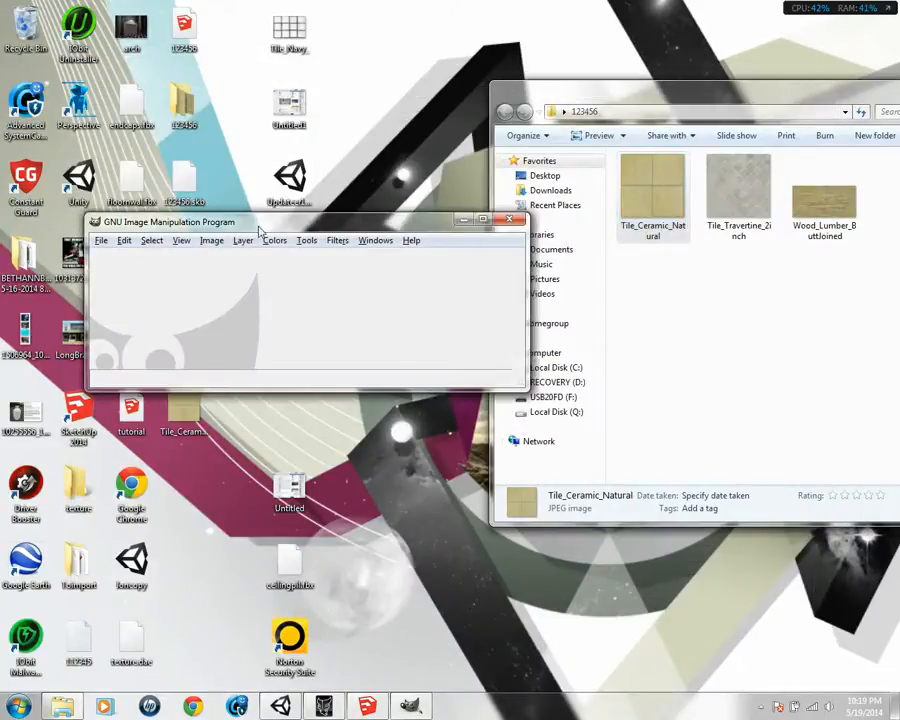
Open the desktop's Tile_Ceramic_Naturalalpha image in GIMP and maximize the image window
click(184, 405)
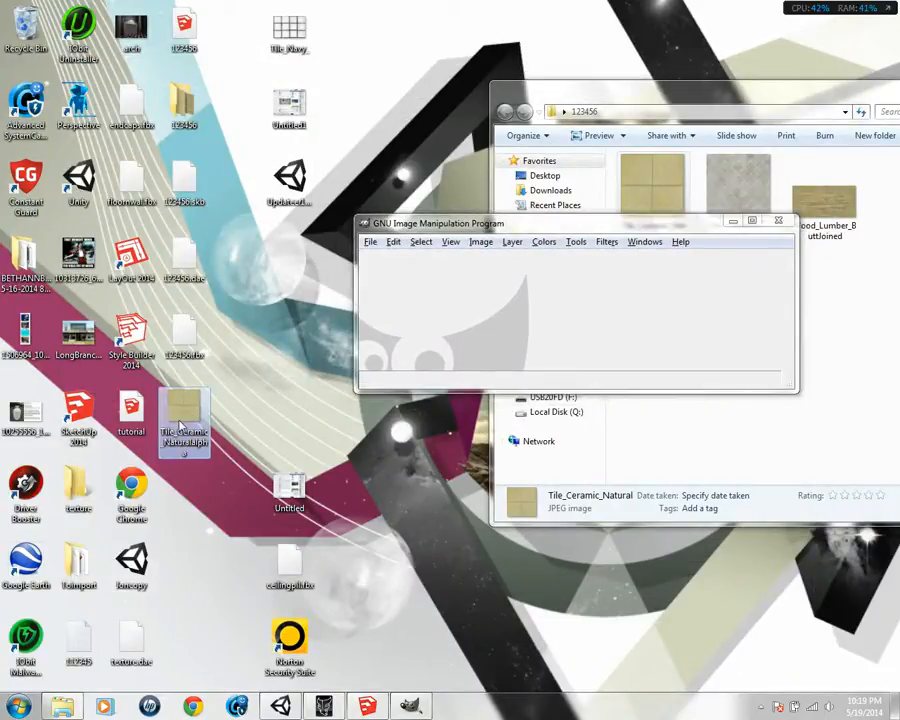
drag(184, 405, 526, 311)
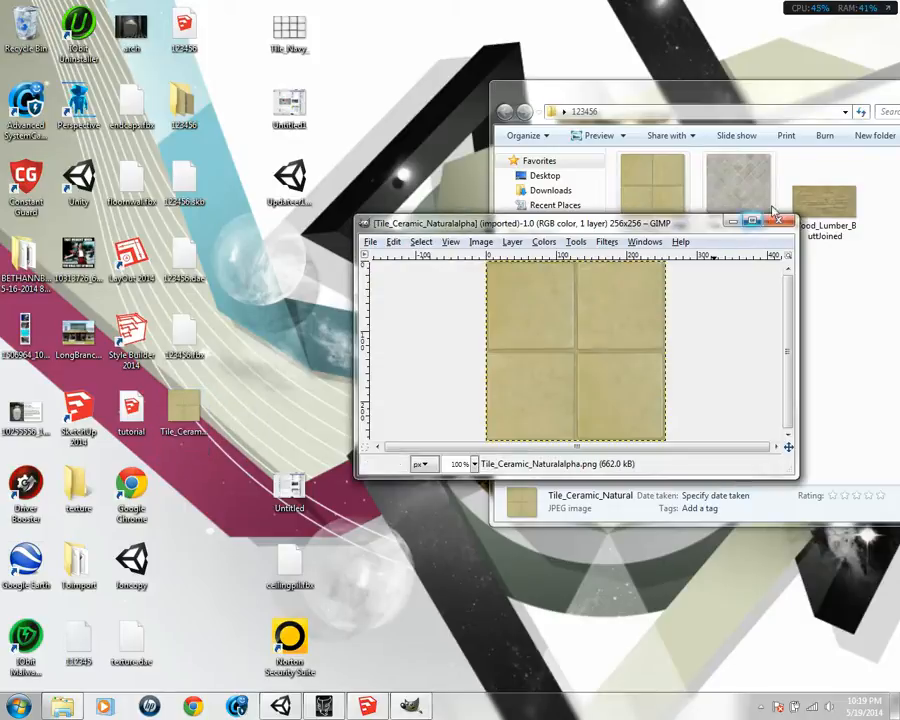
click(752, 221)
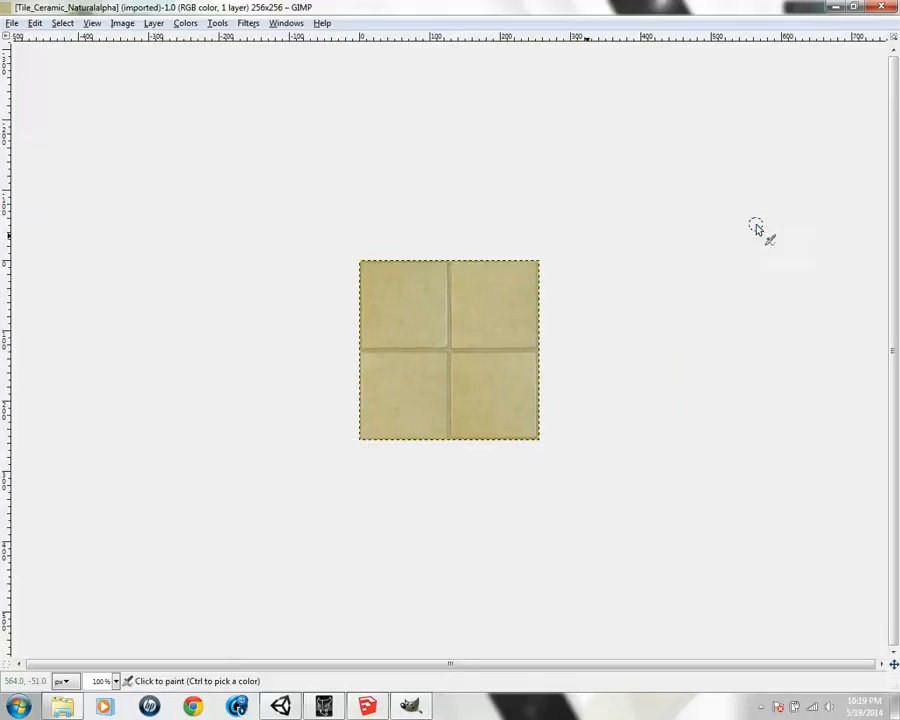
Convert the tile image's color mode from RGB to Grayscale
click(124, 23)
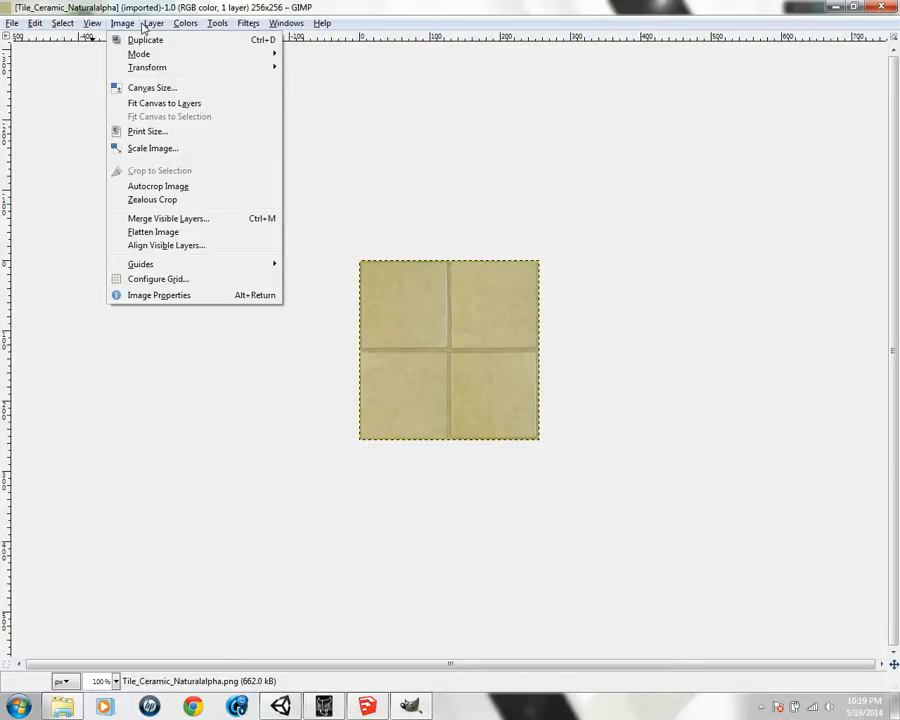
click(185, 24)
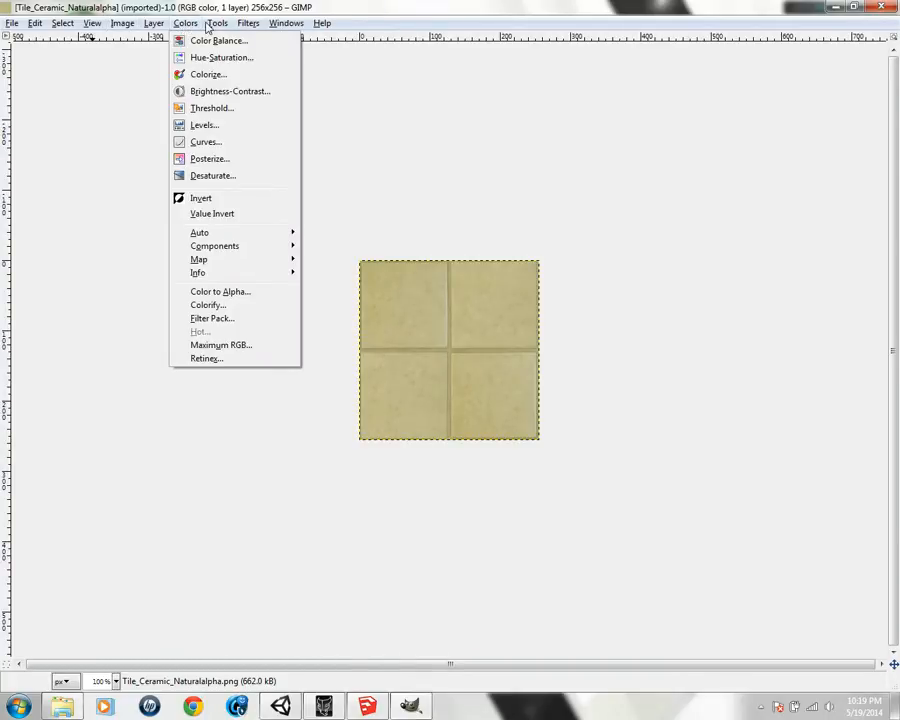
click(90, 34)
click(122, 23)
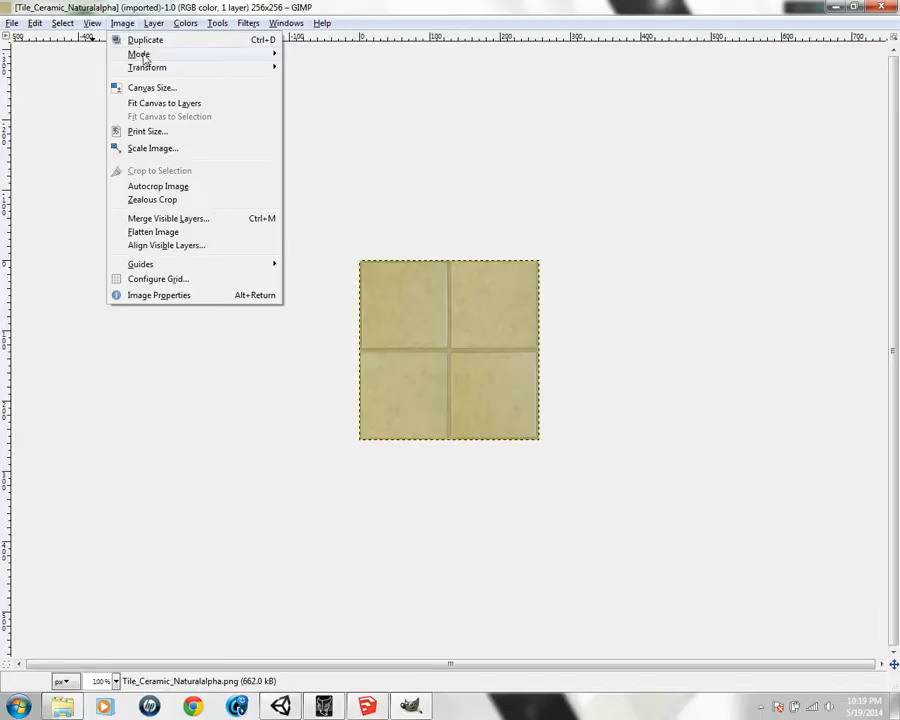
mouse_move(150, 70)
mouse_move(192, 57)
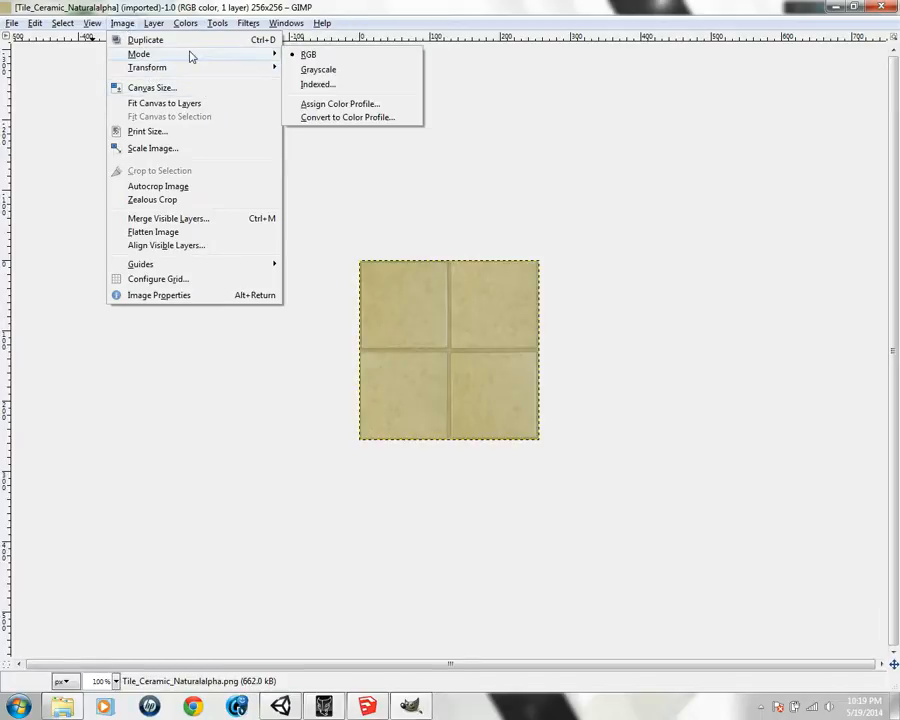
click(318, 72)
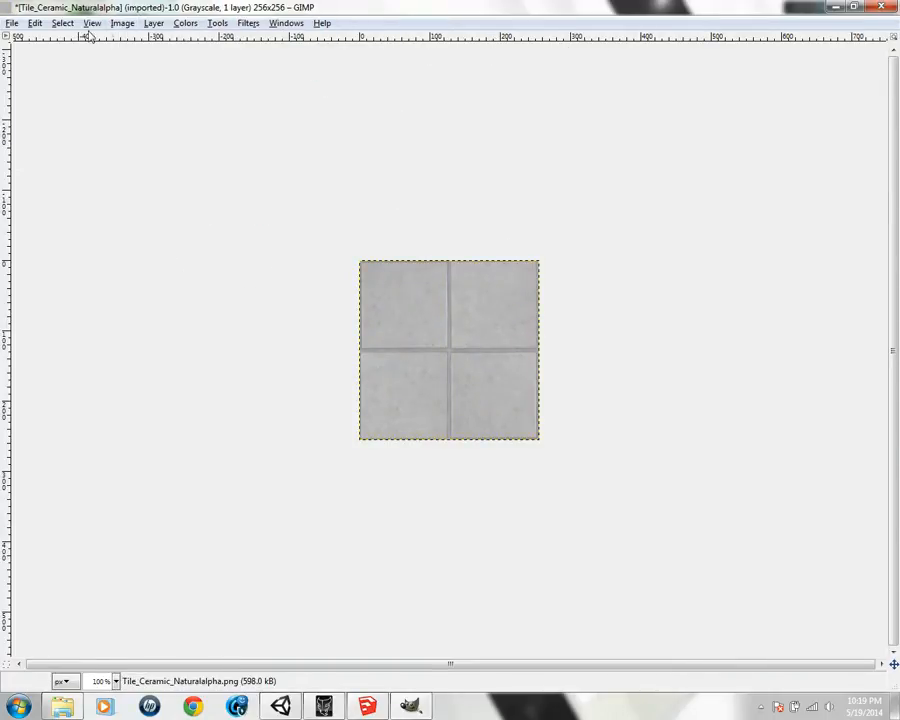
click(122, 23)
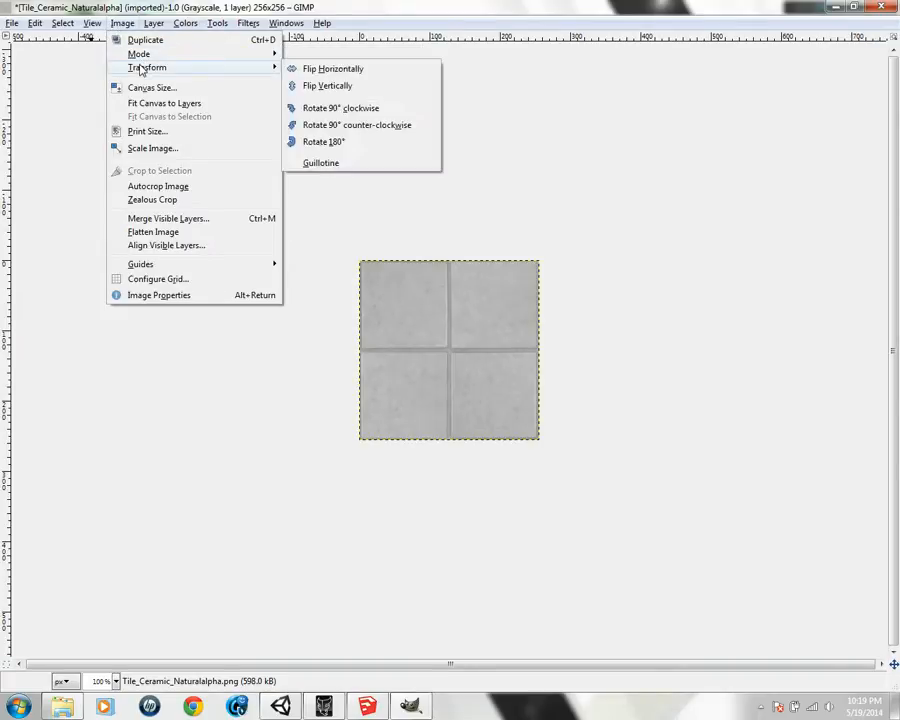
mouse_move(153, 23)
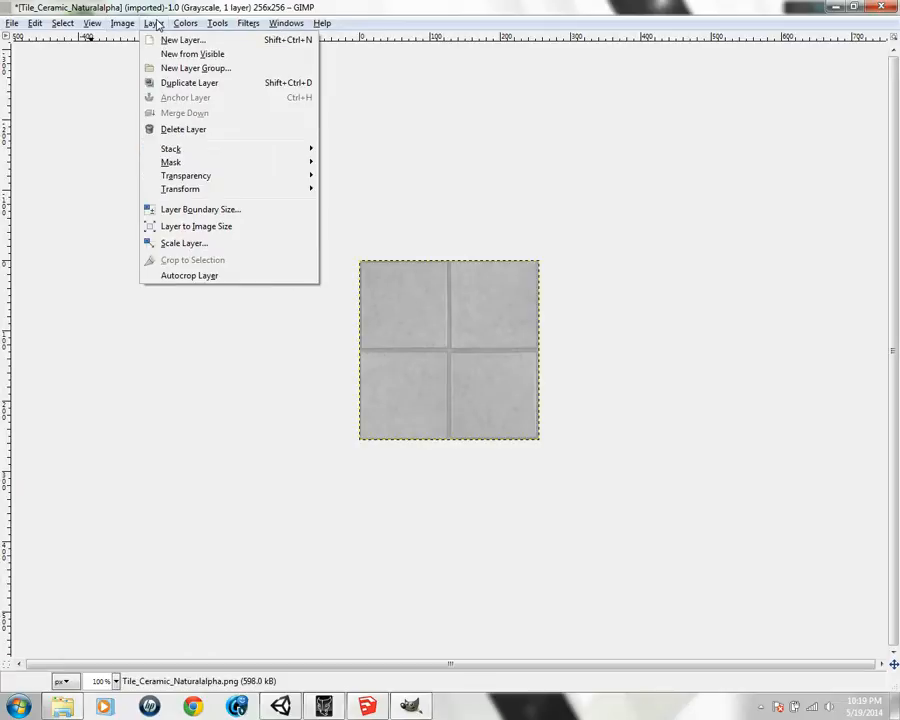
mouse_move(217, 23)
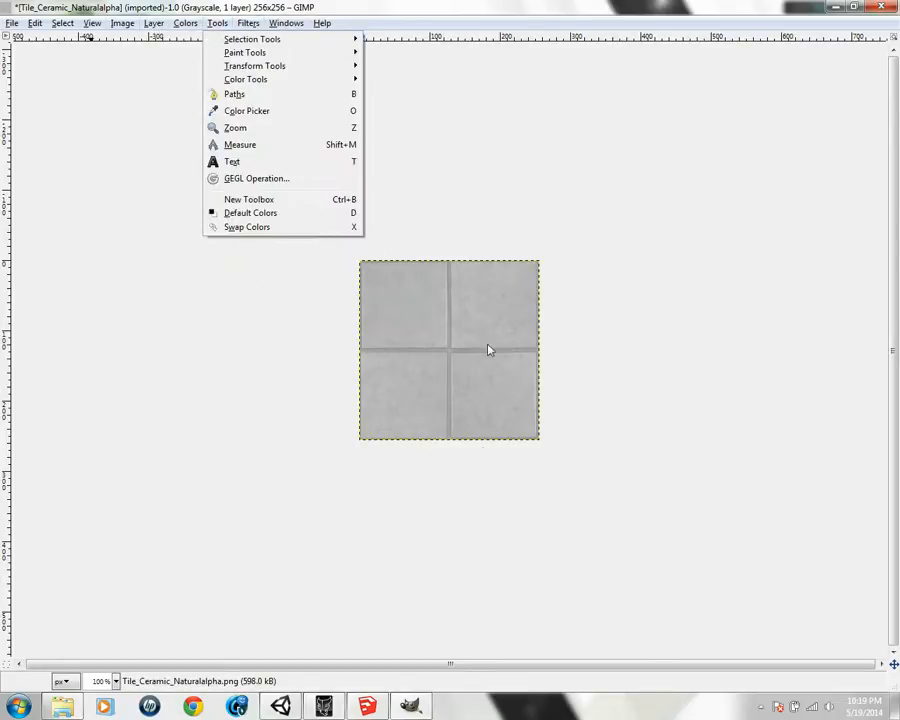
click(536, 148)
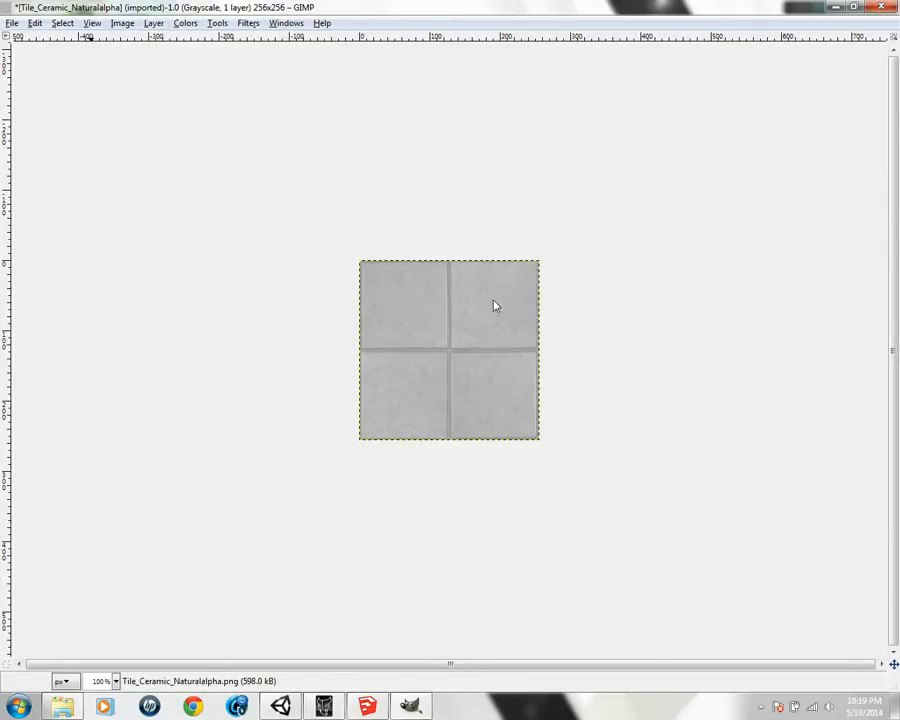
Export the grayscale image over Tile_Ceramic_Naturalalpha.png on the desktop, with gamma saved and layer offset and interlacing off
click(12, 23)
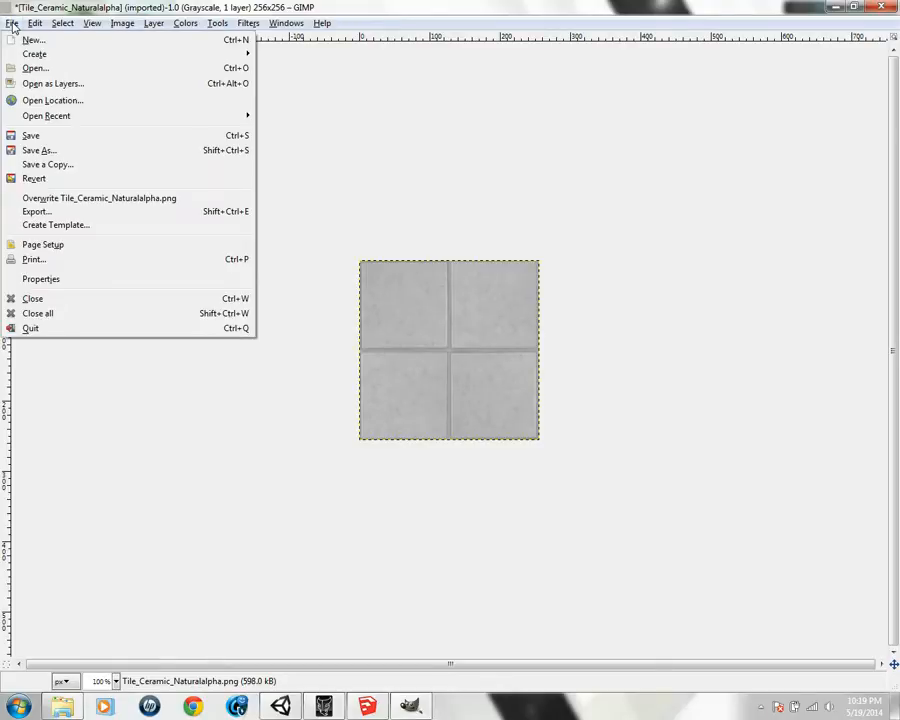
click(50, 214)
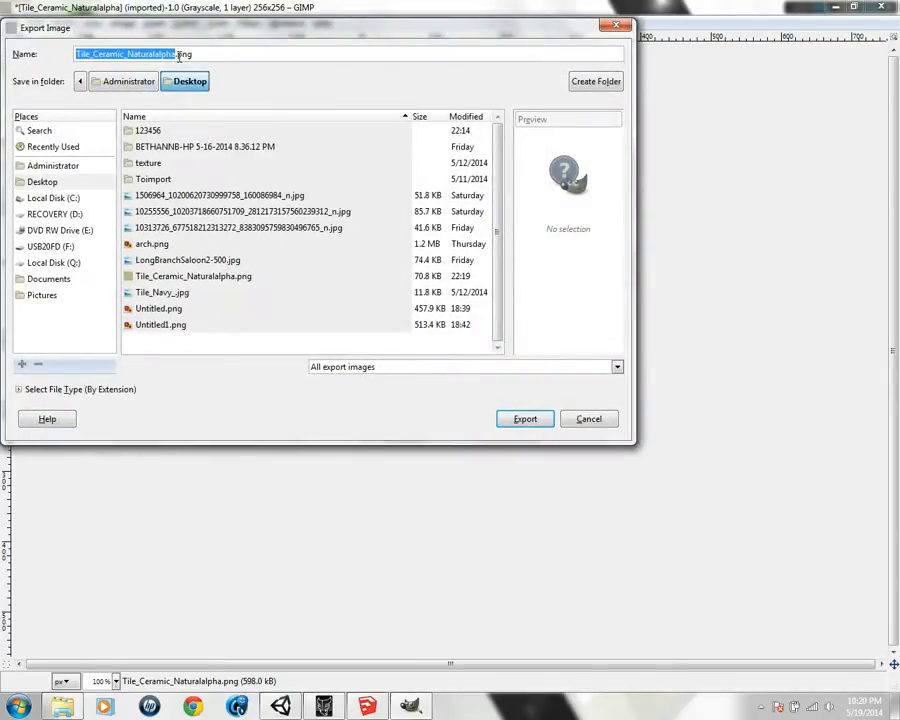
click(524, 420)
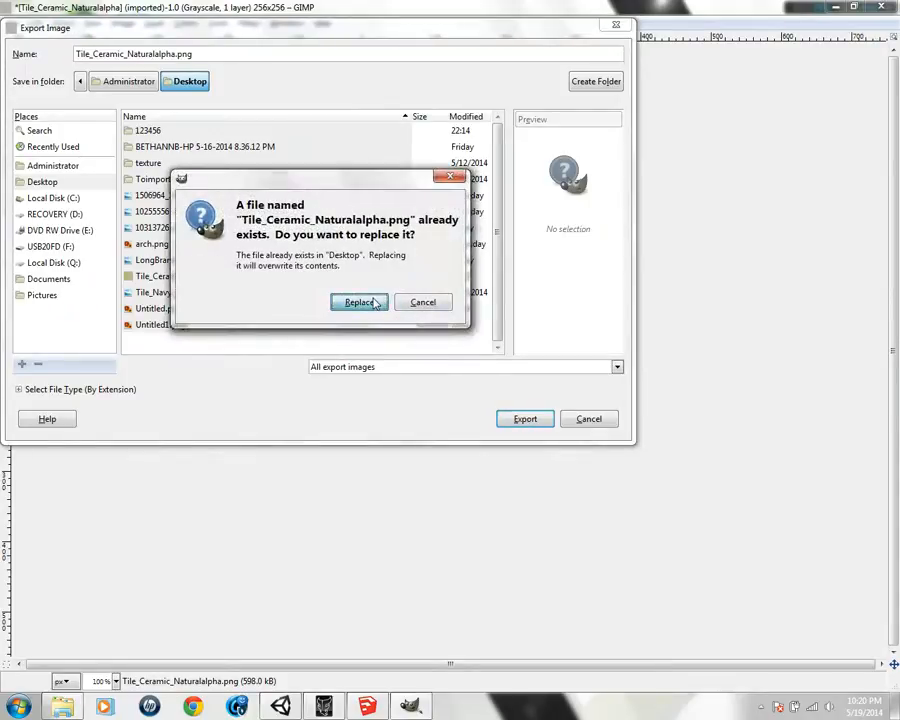
click(372, 302)
click(367, 312)
click(367, 331)
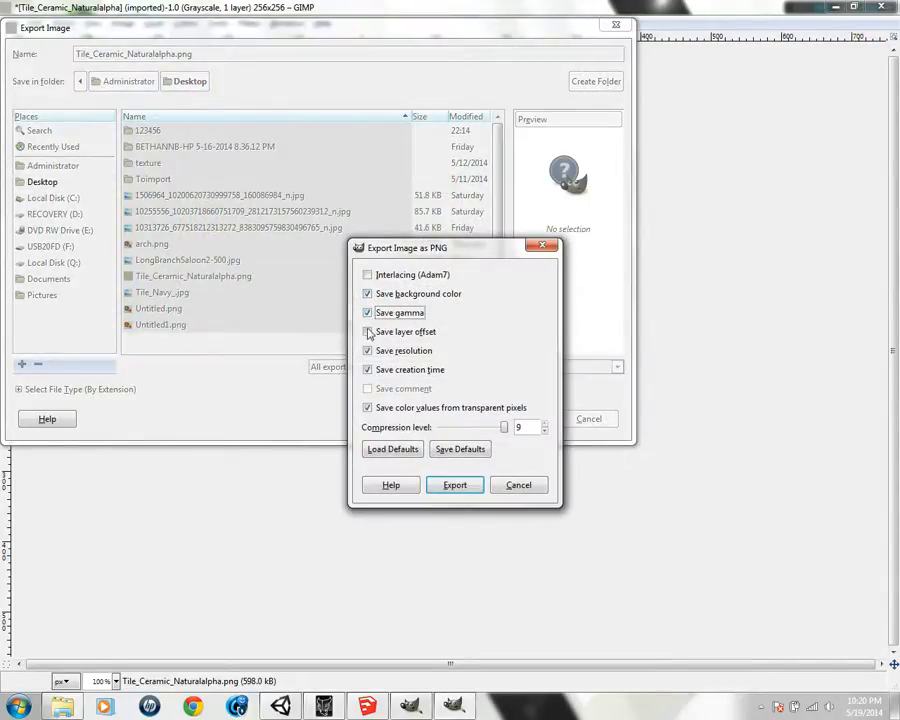
double_click(368, 346)
double_click(367, 332)
click(370, 275)
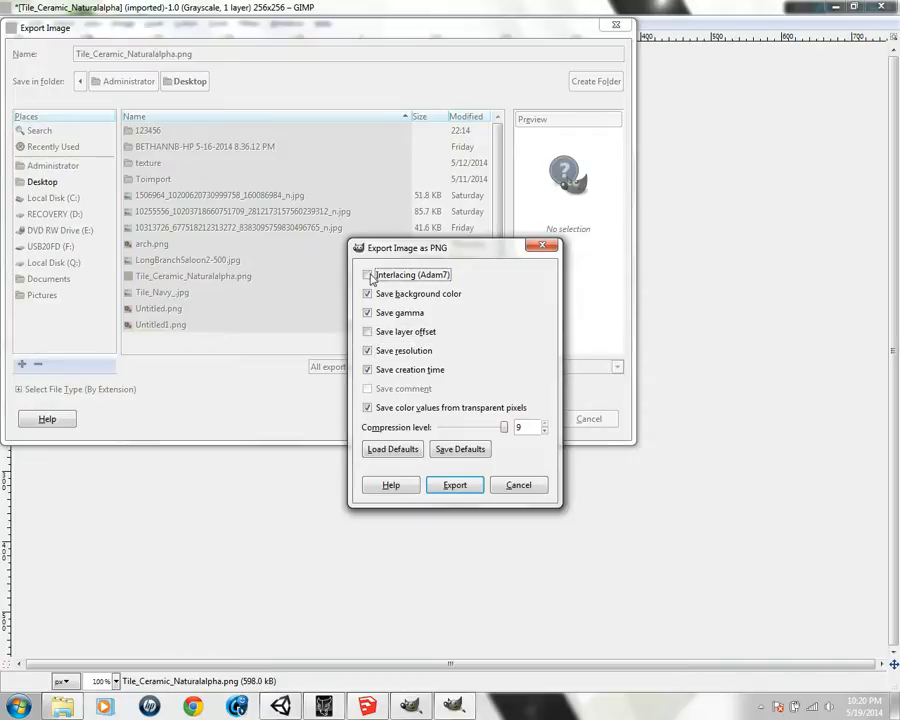
click(467, 488)
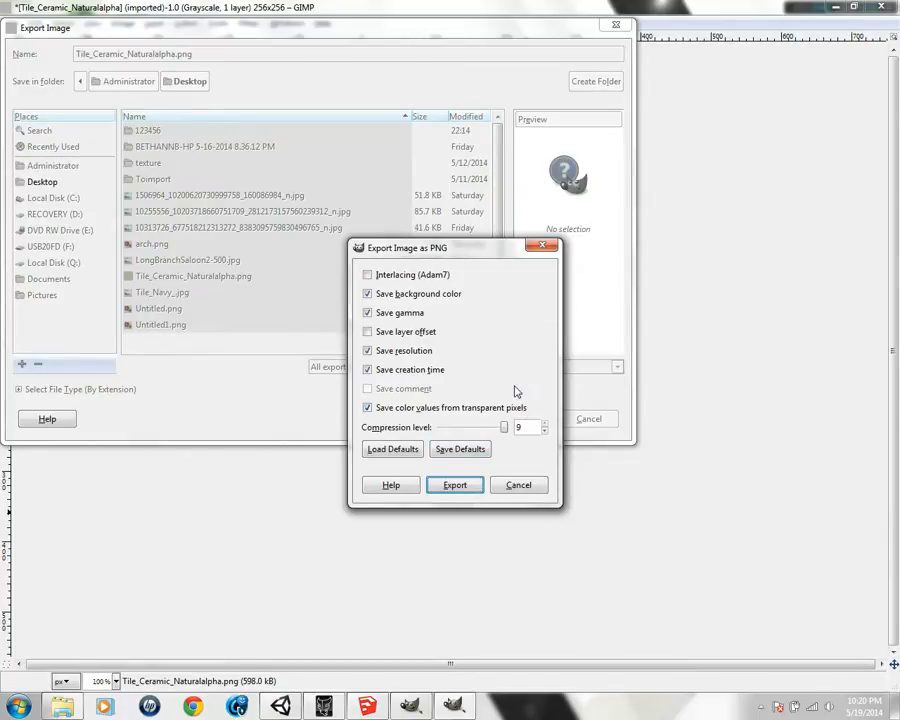
click(462, 490)
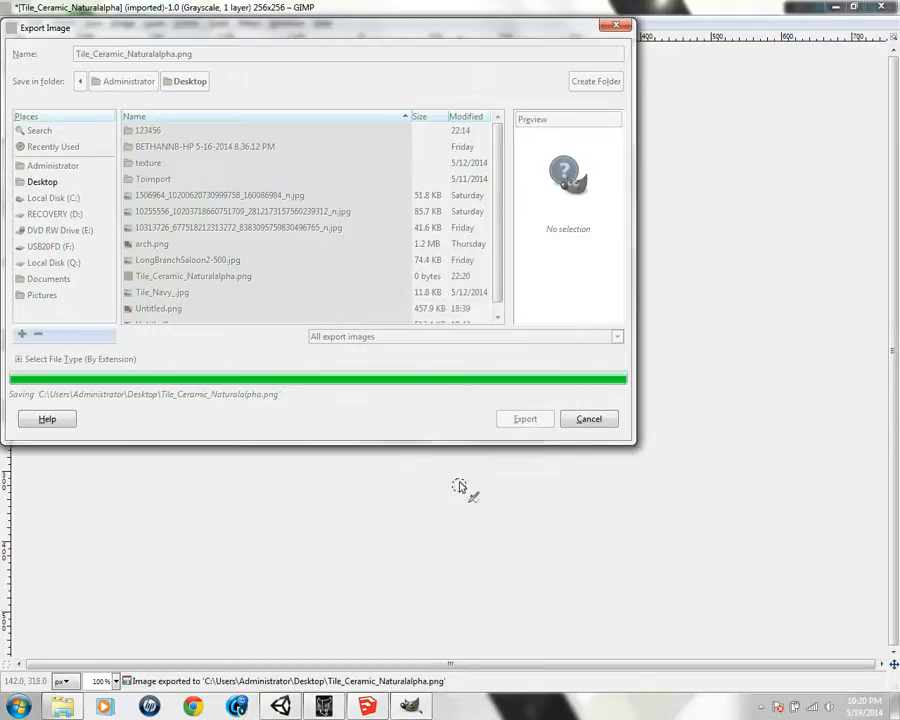
Minimize GIMP, switch to Unity and move its window aside so the desktop's Tile_Ceramic_Naturalalpha file is accessible
click(833, 7)
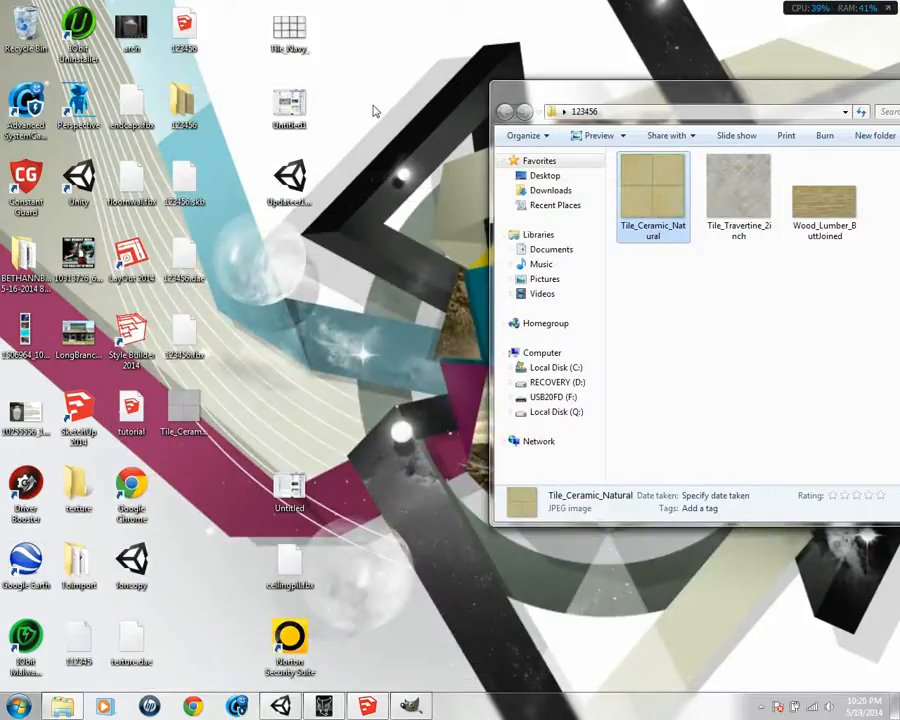
drag(765, 104, 740, 84)
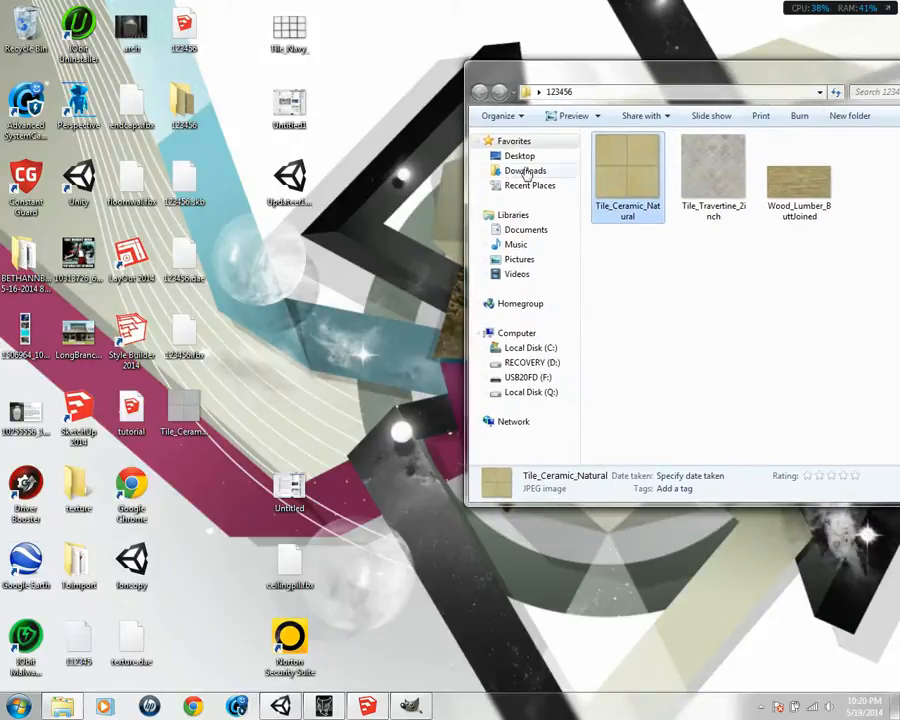
click(172, 432)
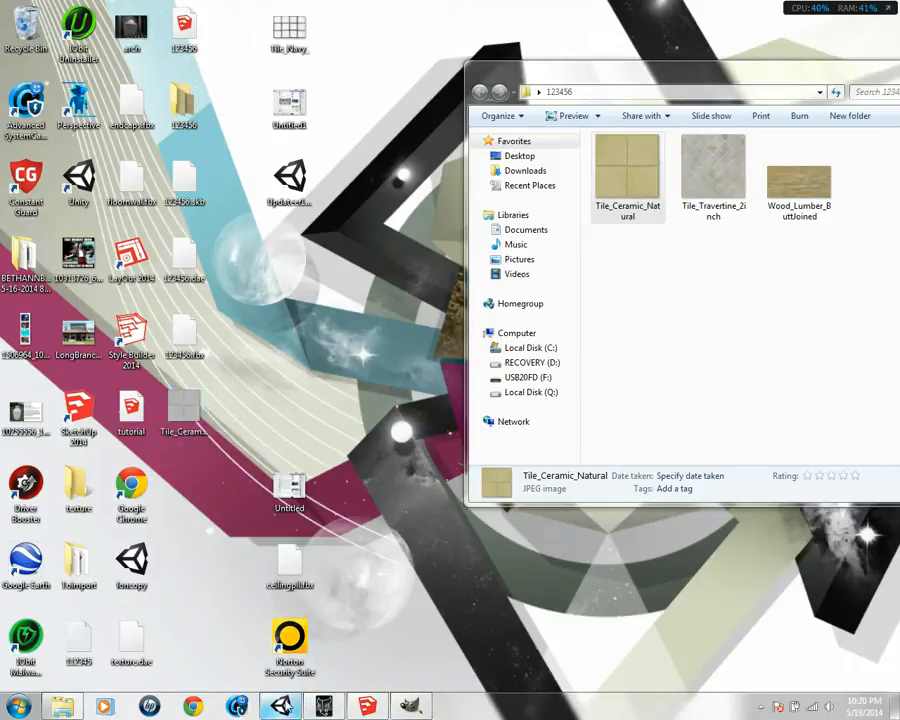
click(318, 706)
drag(173, 12, 514, 24)
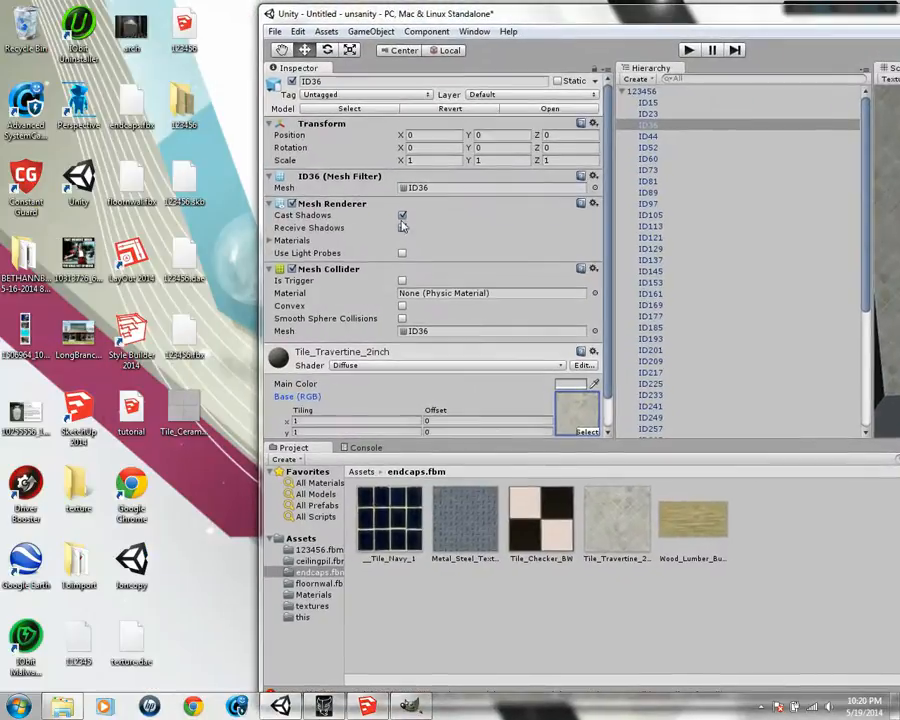
Import the Tile_Ceramic_Natural and Tile_Ceramic_Naturalalpha textures into the 123456.fbm assets folder
click(618, 525)
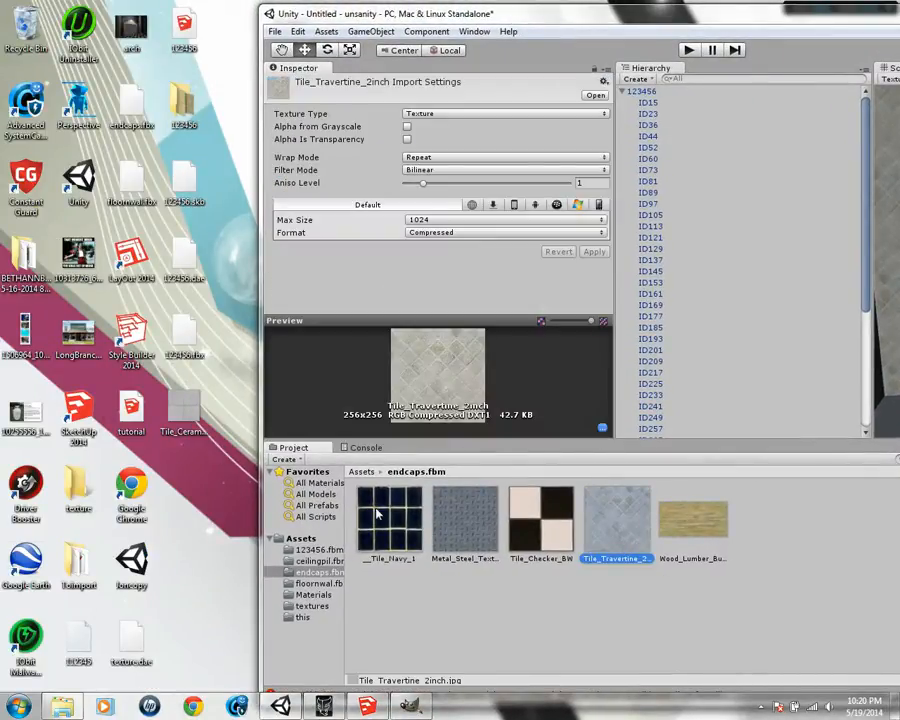
click(320, 573)
click(318, 550)
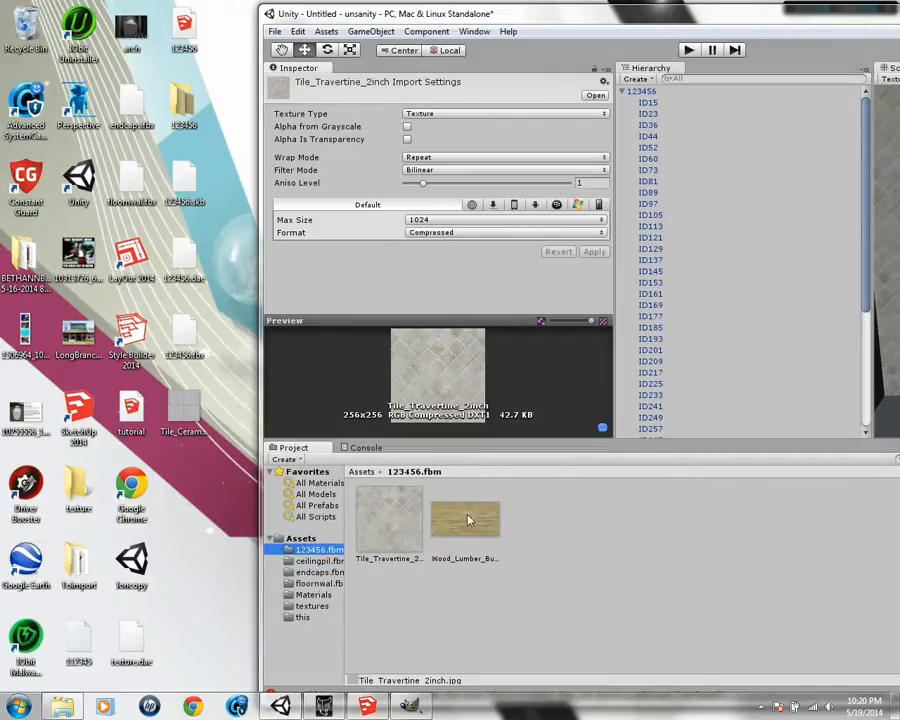
drag(226, 425, 483, 612)
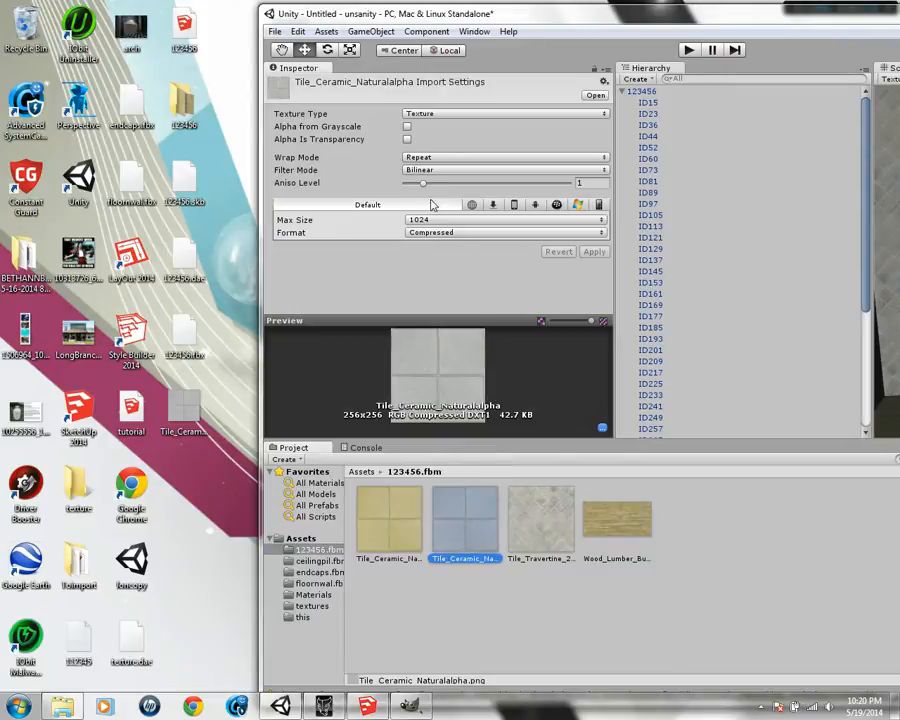
Enable Alpha from Grayscale for Tile_Ceramic_Naturalalpha, apply the import settings and compare it with the original tile texture
click(407, 128)
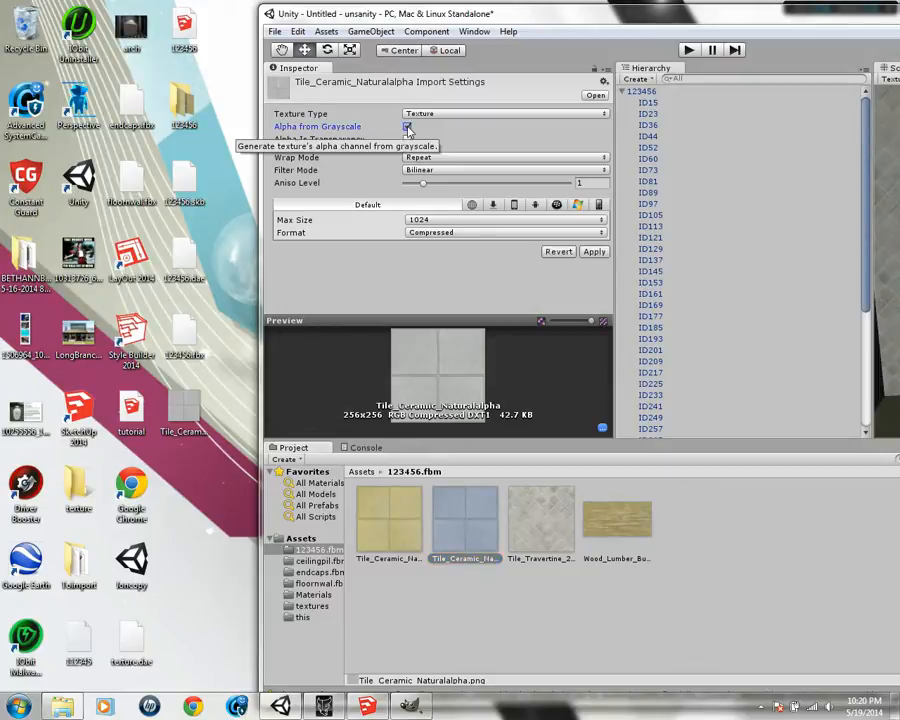
click(593, 253)
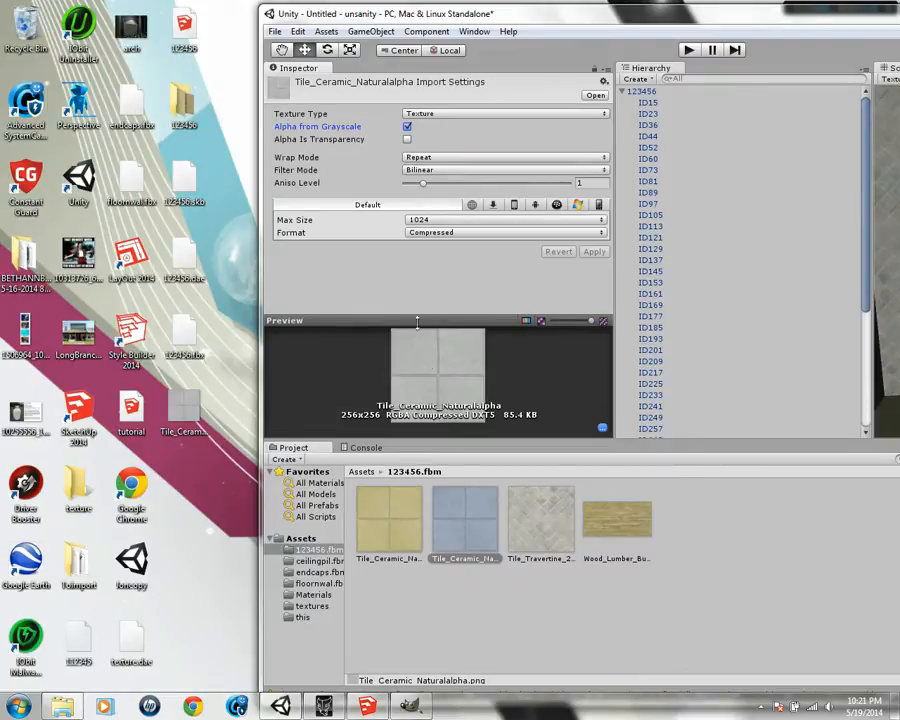
click(387, 521)
click(457, 497)
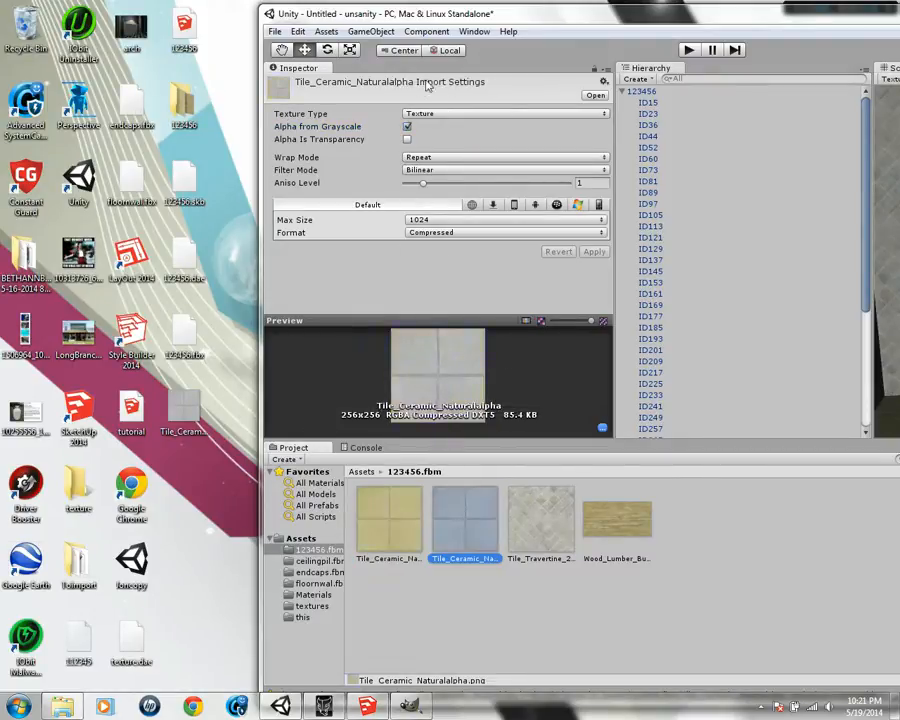
Change Tile_Ceramic_Naturalalpha's texture type to Normal map, set its bumpiness to 0.264 and apply the import settings
click(425, 115)
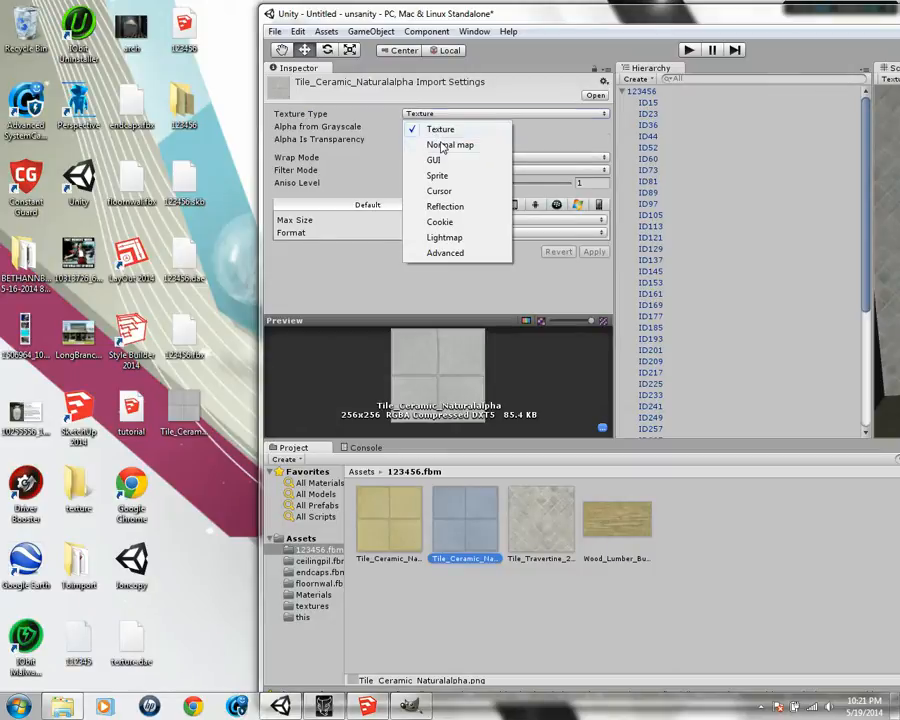
click(428, 143)
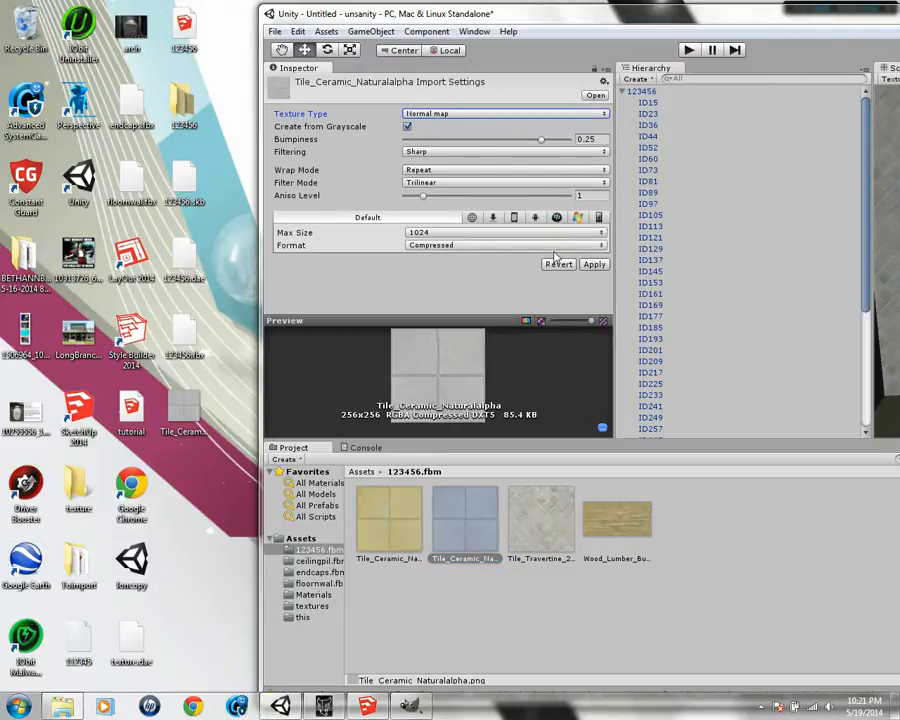
click(594, 264)
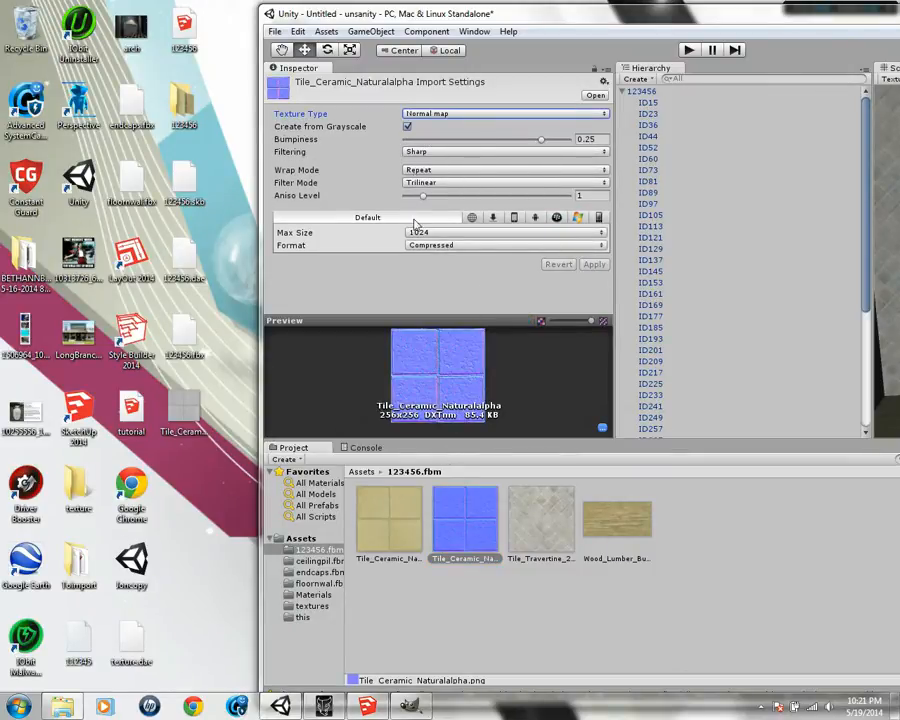
drag(541, 140, 549, 141)
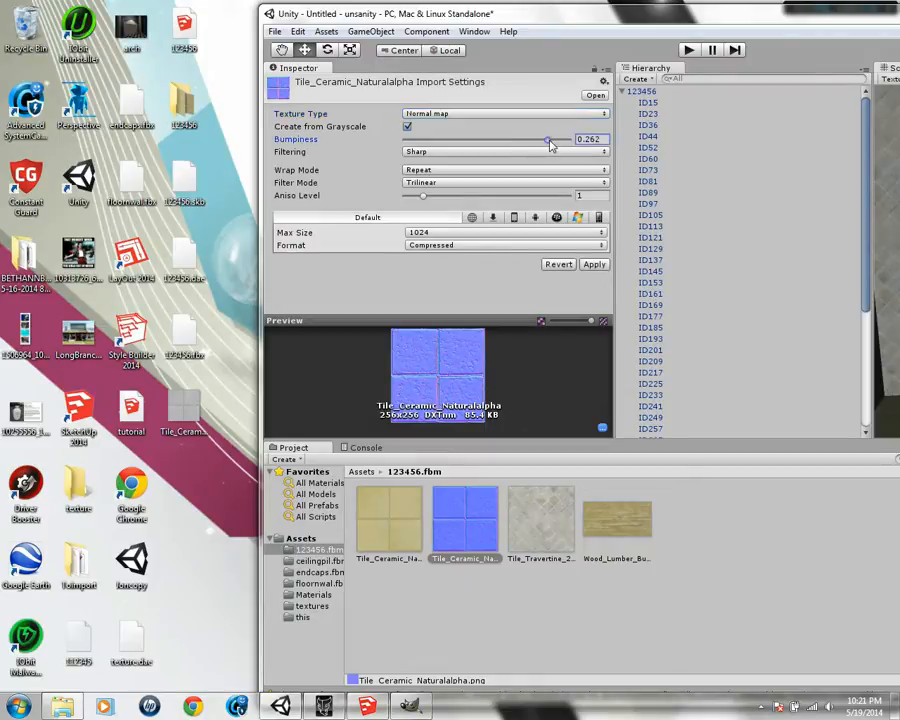
click(594, 264)
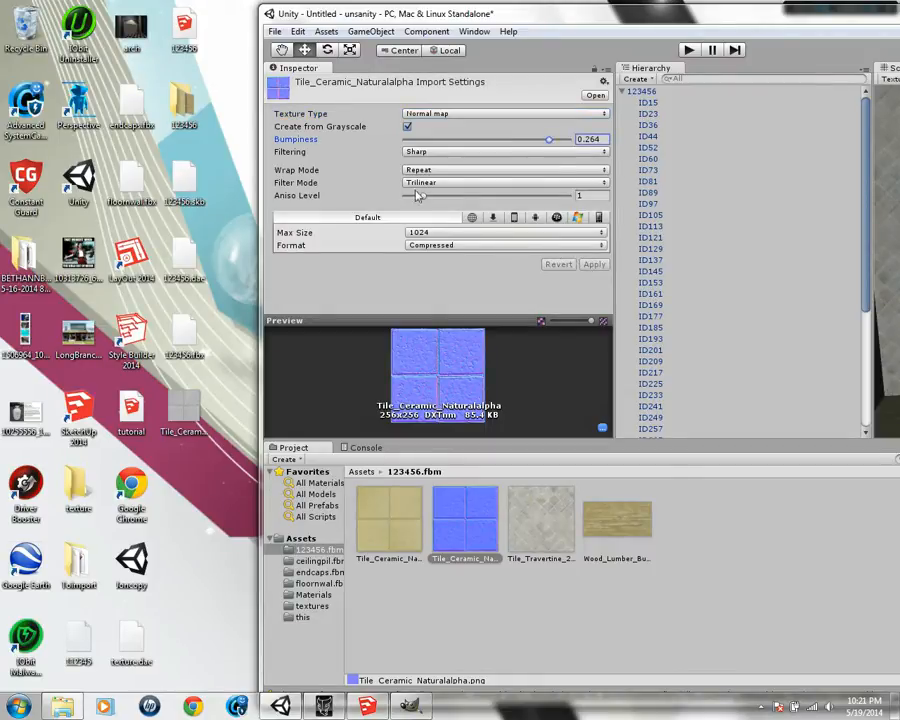
Set the normal map's Aniso Level to 5 and its filtering to Smooth, applying the import settings
drag(423, 197, 505, 202)
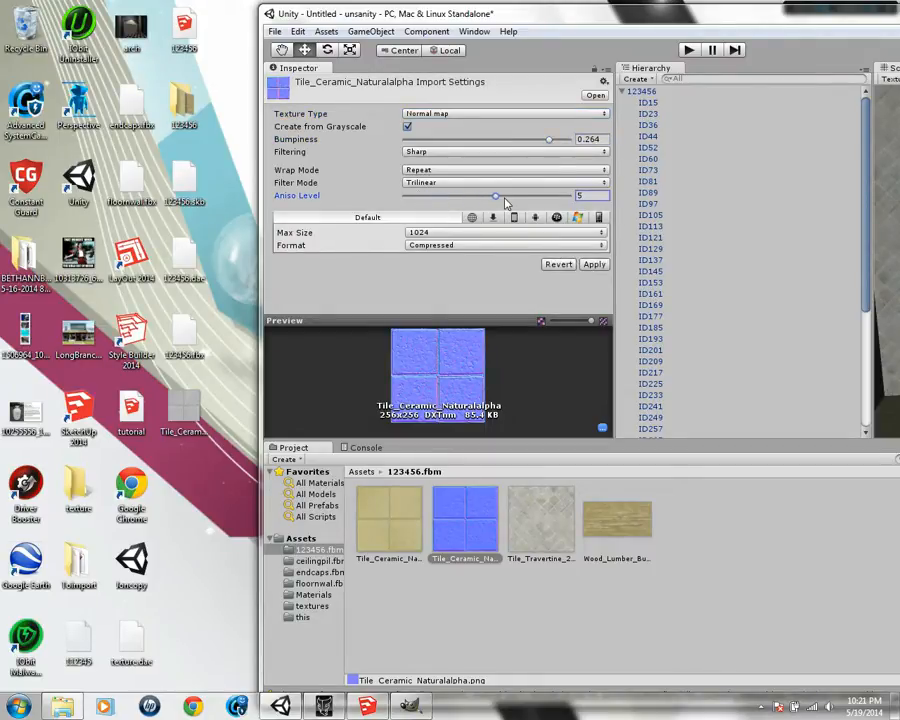
click(592, 264)
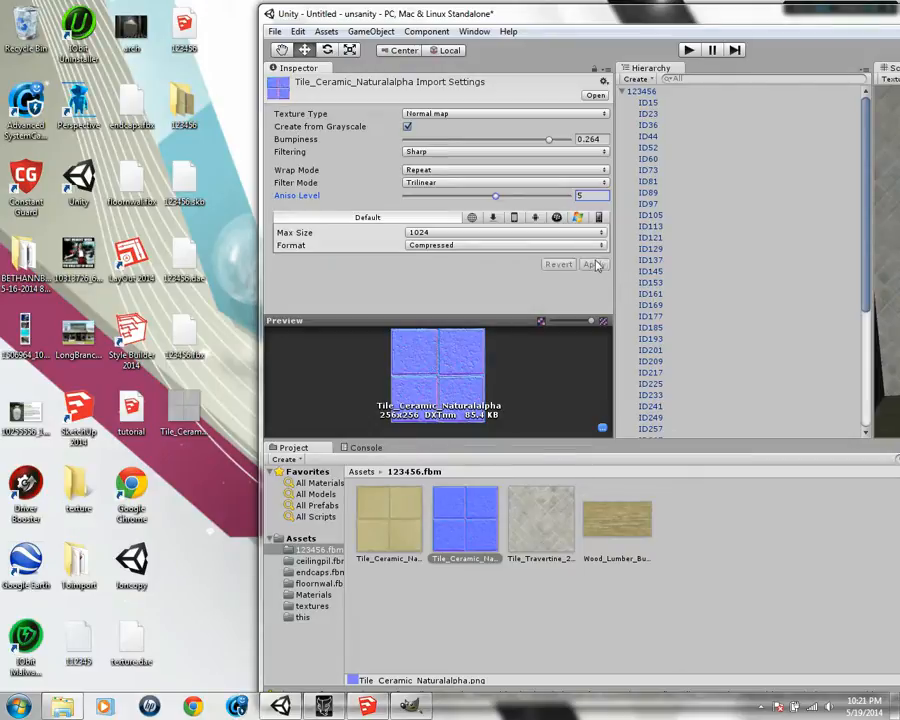
click(430, 152)
click(430, 181)
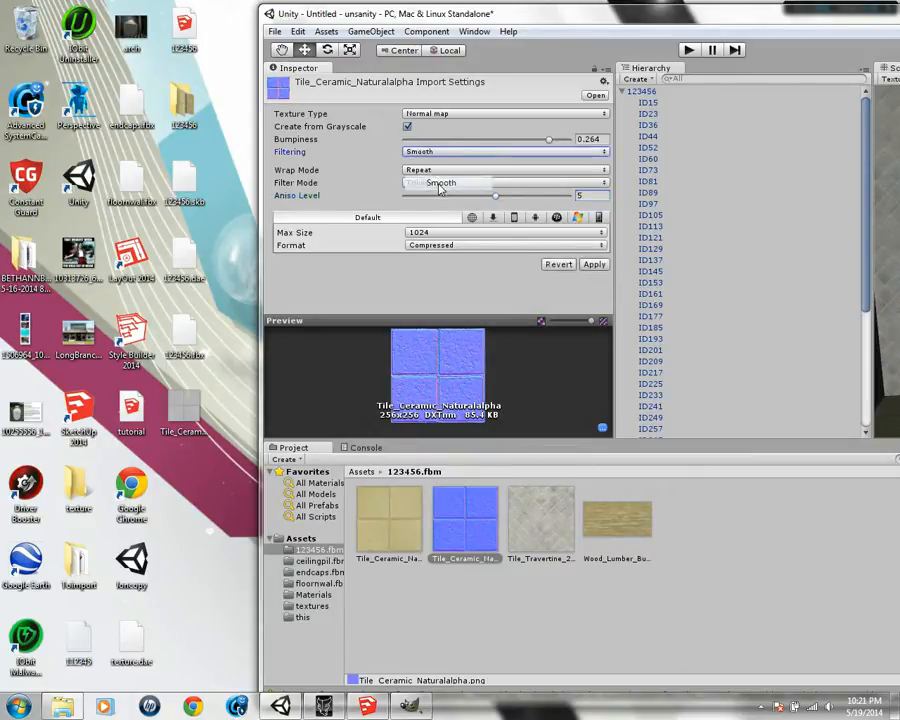
click(593, 265)
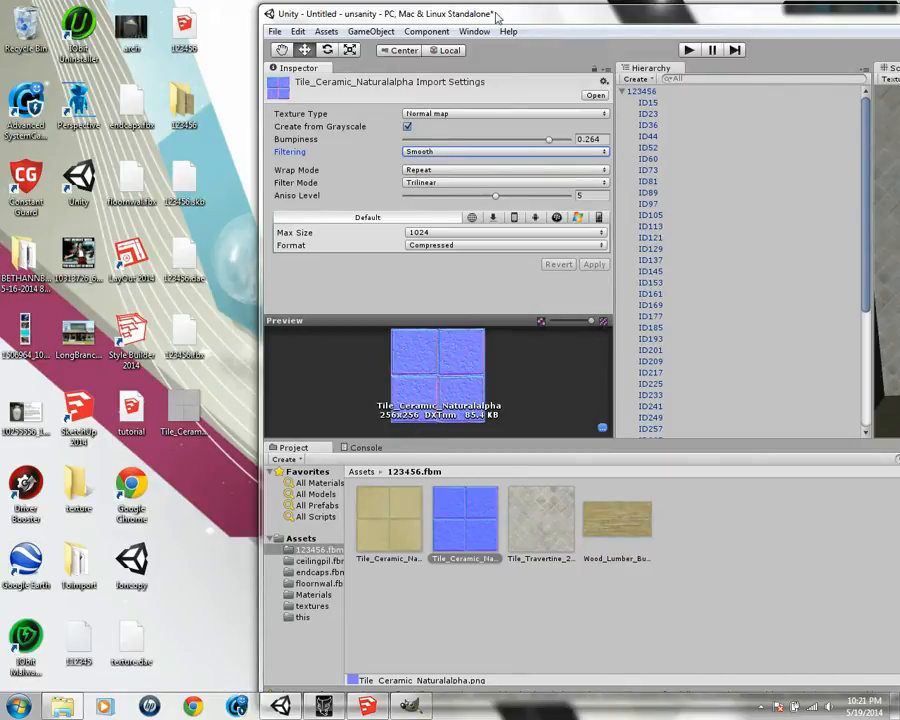
Move the Unity window back, maximize it and bring the hall's ceramic tile floor into the scene view
drag(476, 15, 197, 51)
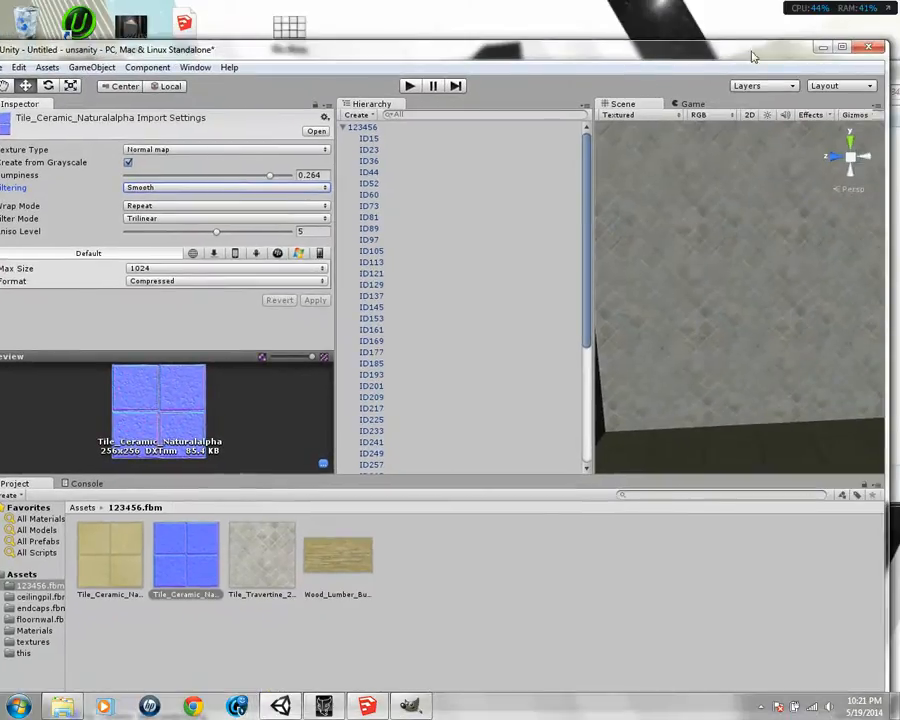
click(842, 48)
right_drag(645, 80, 105, 323)
key(shift+space)
key(s)
right_drag(194, 436, 597, 307)
key(shift+space)
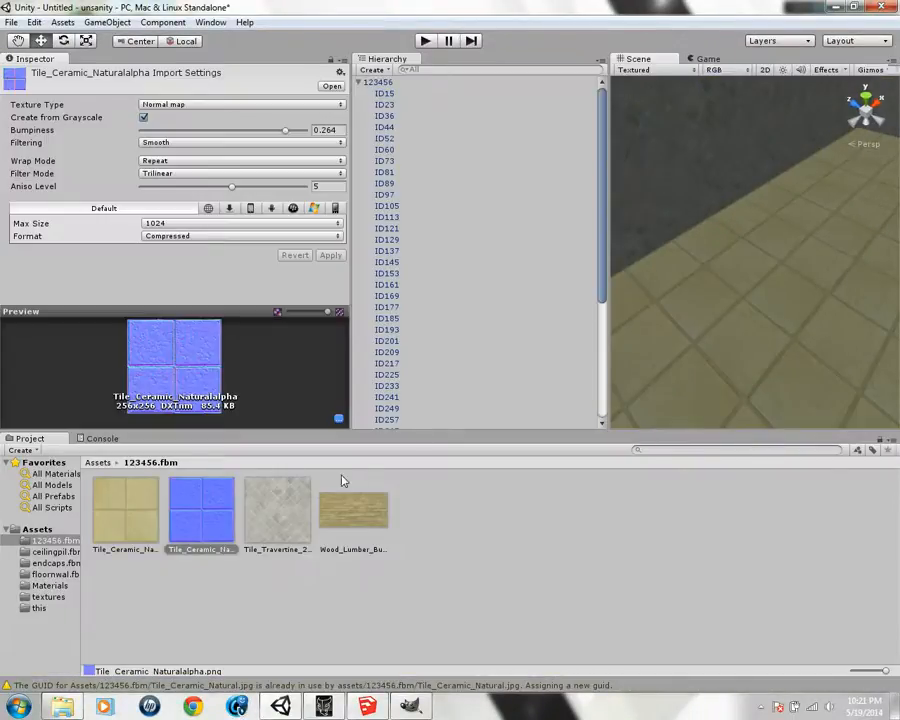
Select the ceramic-tiled floor mesh ID23 and set its Tile_Ceramic_Natural material's shader to Bumped Specular
click(735, 313)
scroll(301, 244, down, 3)
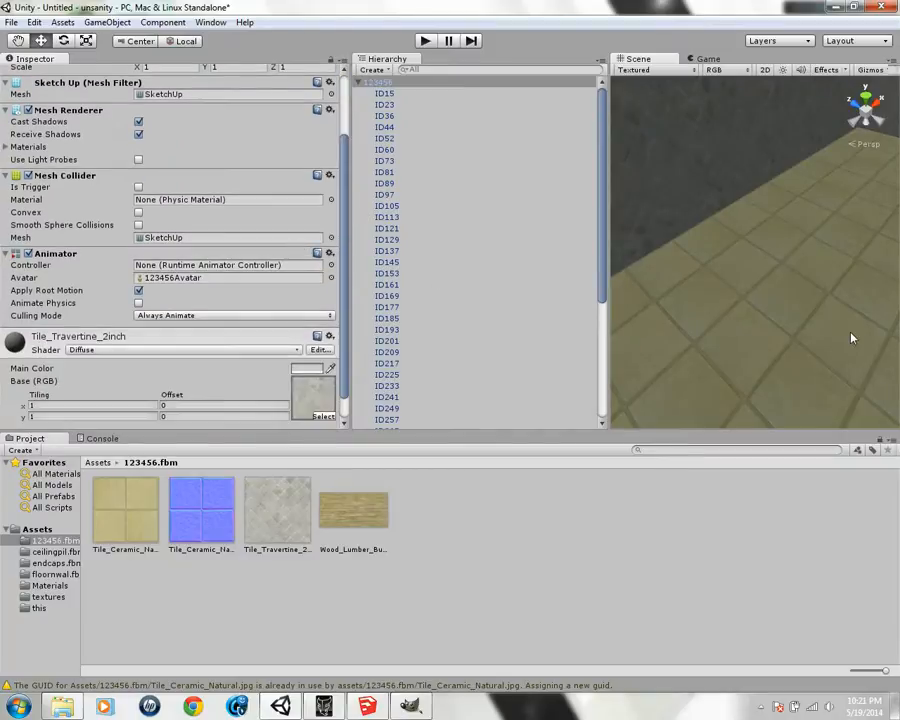
click(826, 329)
key(f)
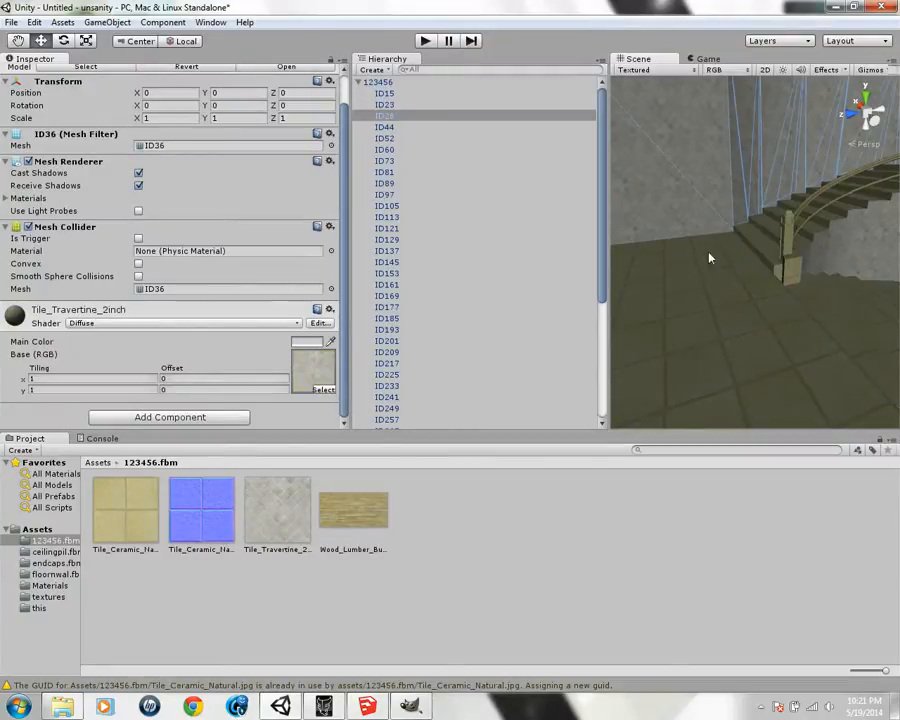
alt+drag(707, 293, 550, 366)
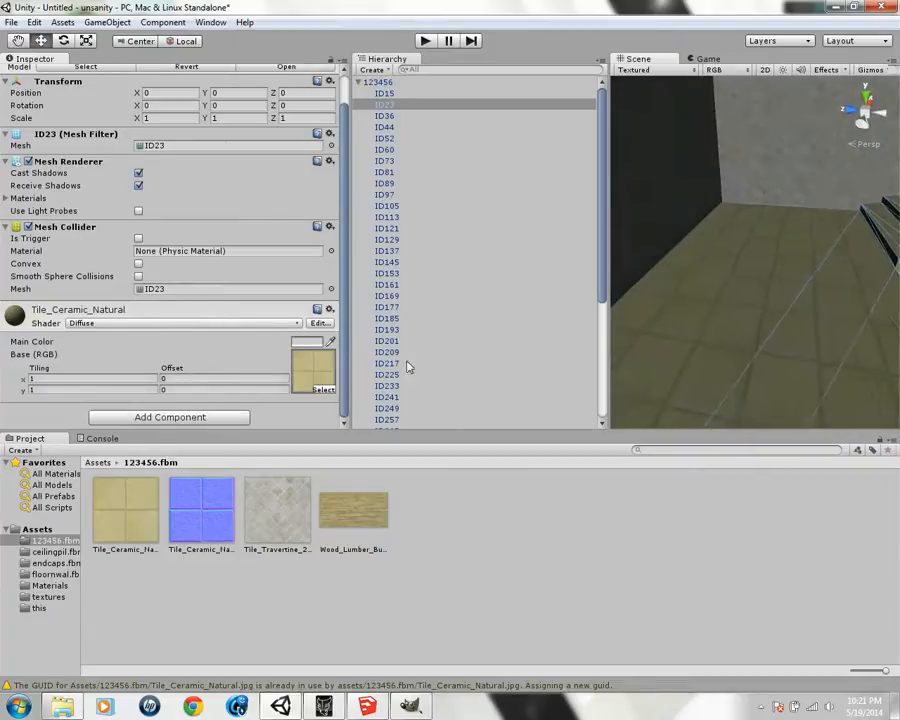
click(167, 324)
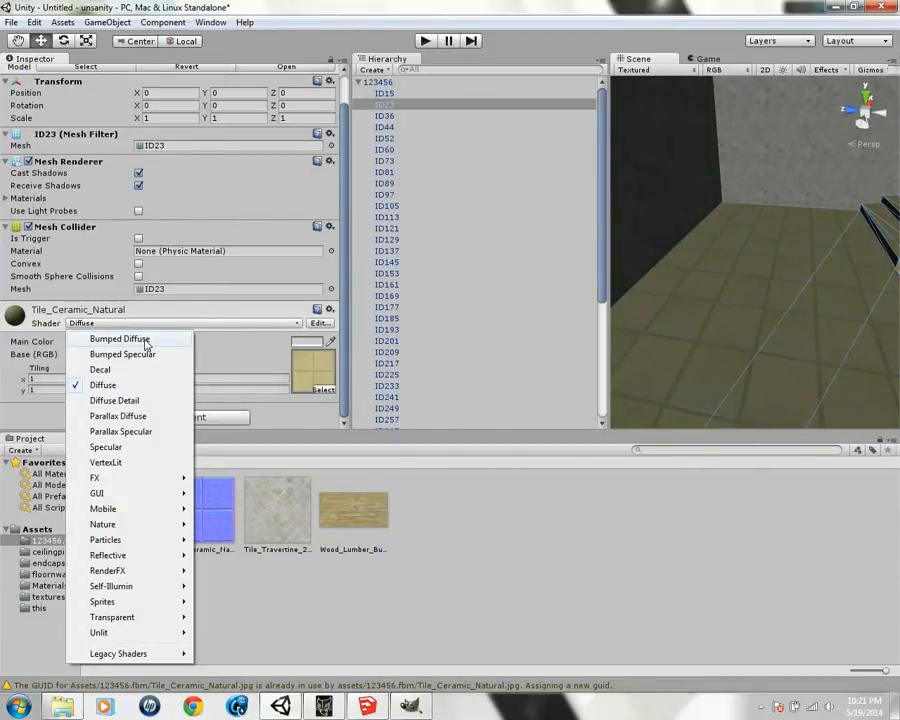
click(156, 355)
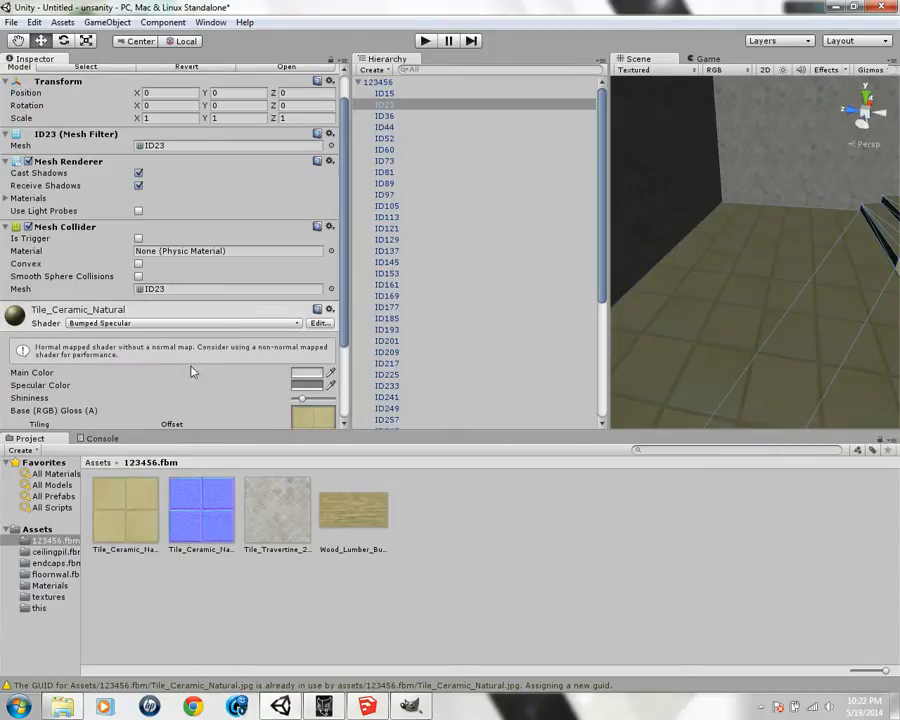
Adjust the Tile_Ceramic_Natural material's shininess to about the middle of its range, checking the light reflection on the floor
scroll(268, 371, down, 5)
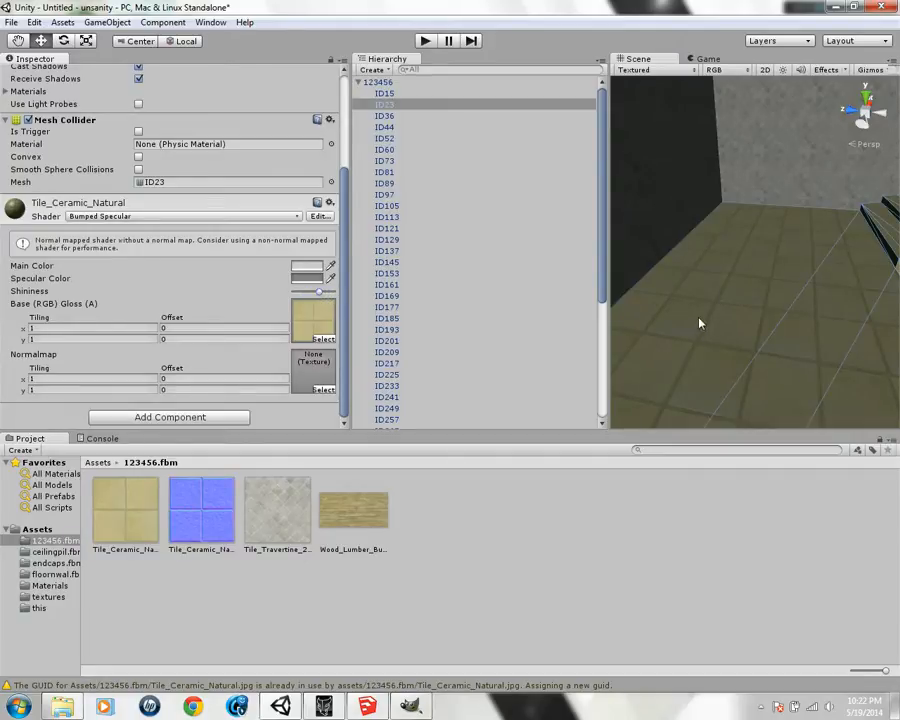
alt+drag(700, 323, 774, 278)
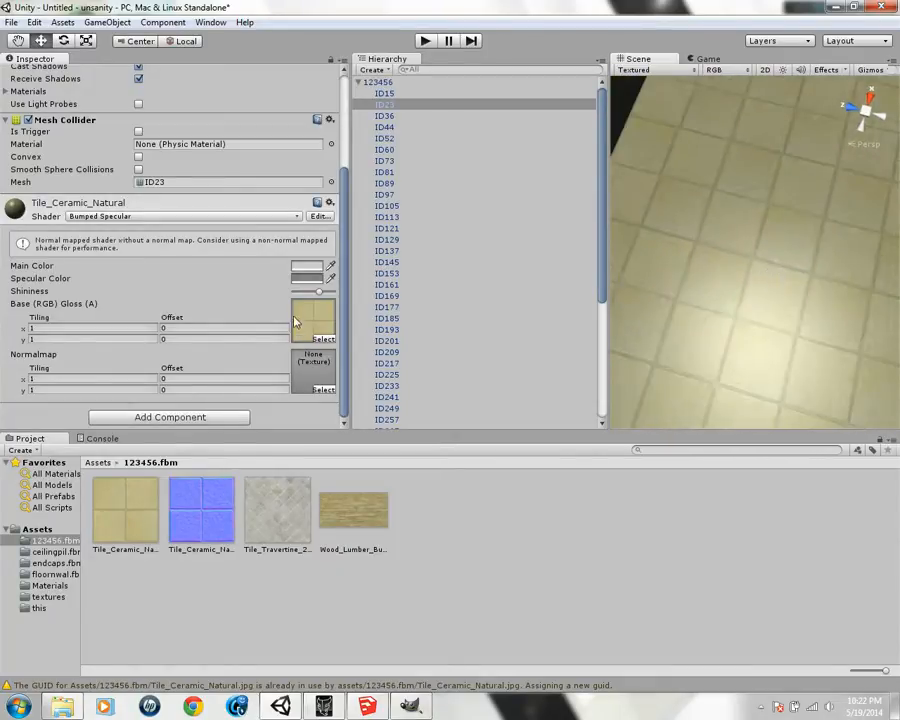
drag(320, 296, 286, 296)
alt+drag(780, 305, 316, 294)
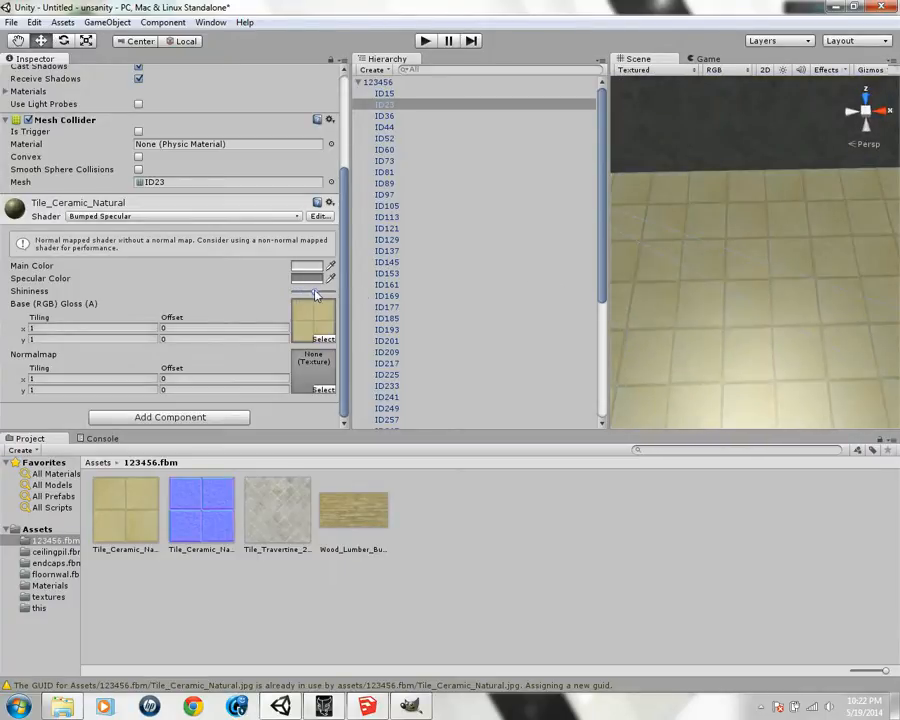
alt+drag(780, 300, 393, 322)
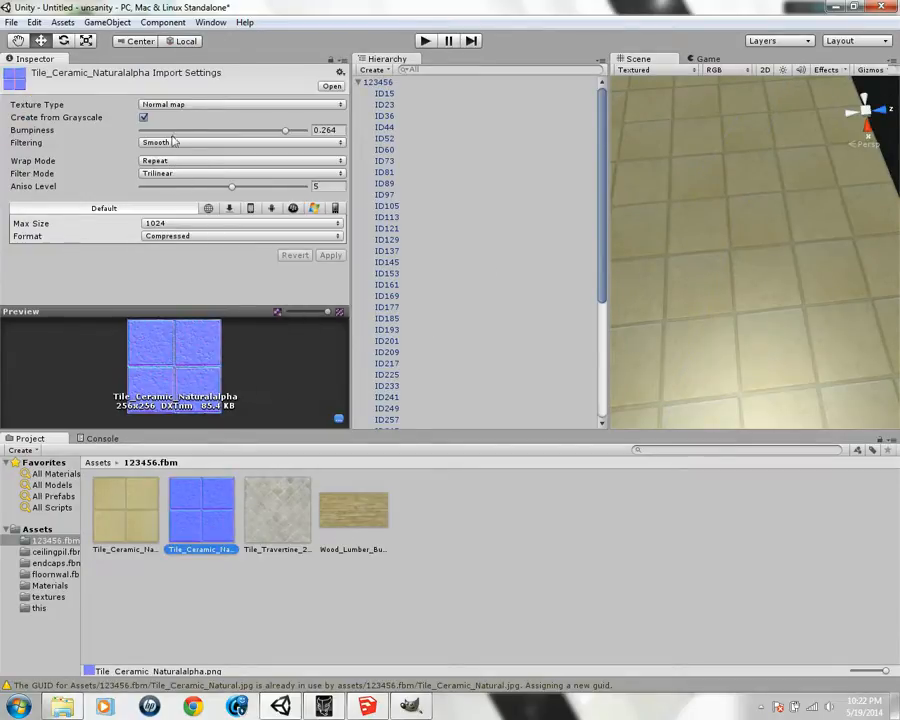
Reselect floor mesh ID23 and assign the Tile_Ceramic_Naturalalpha texture as its material's Normalmap
click(762, 205)
click(760, 205)
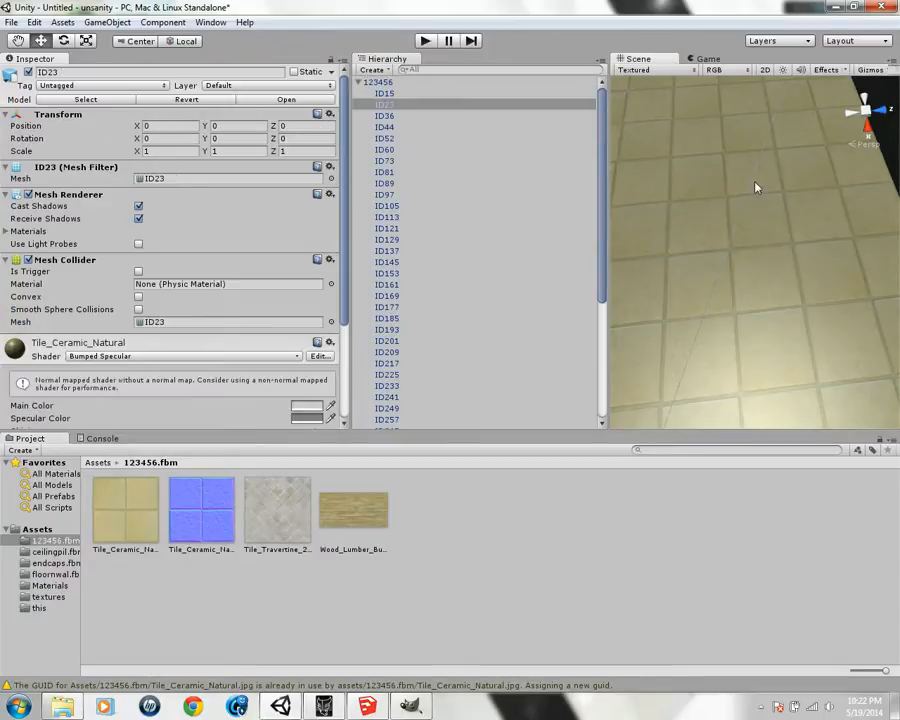
alt+drag(763, 262, 729, 179)
alt+drag(826, 193, 658, 200)
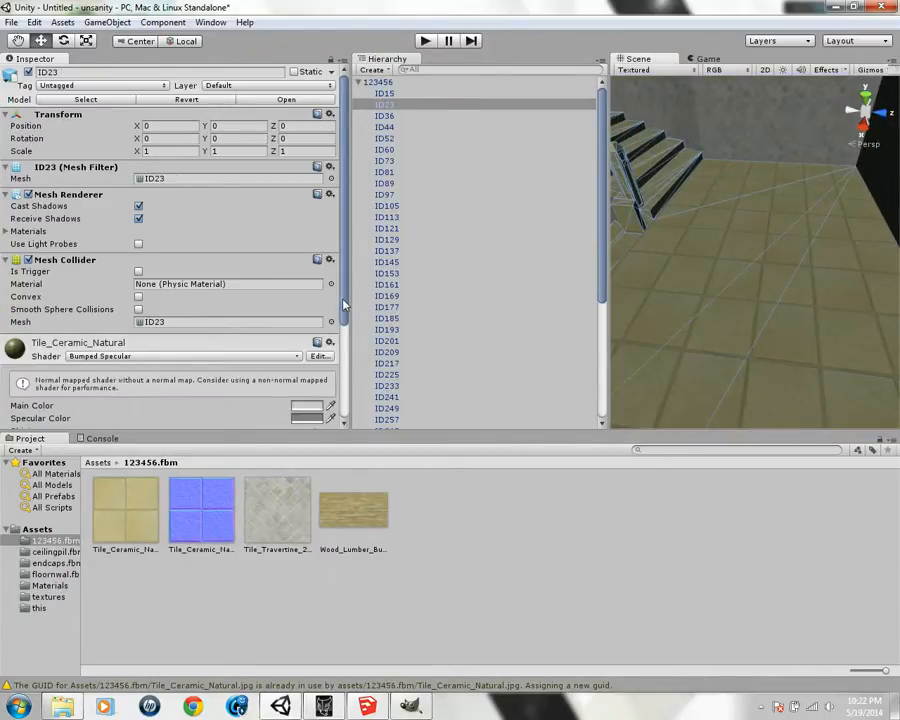
drag(344, 305, 362, 427)
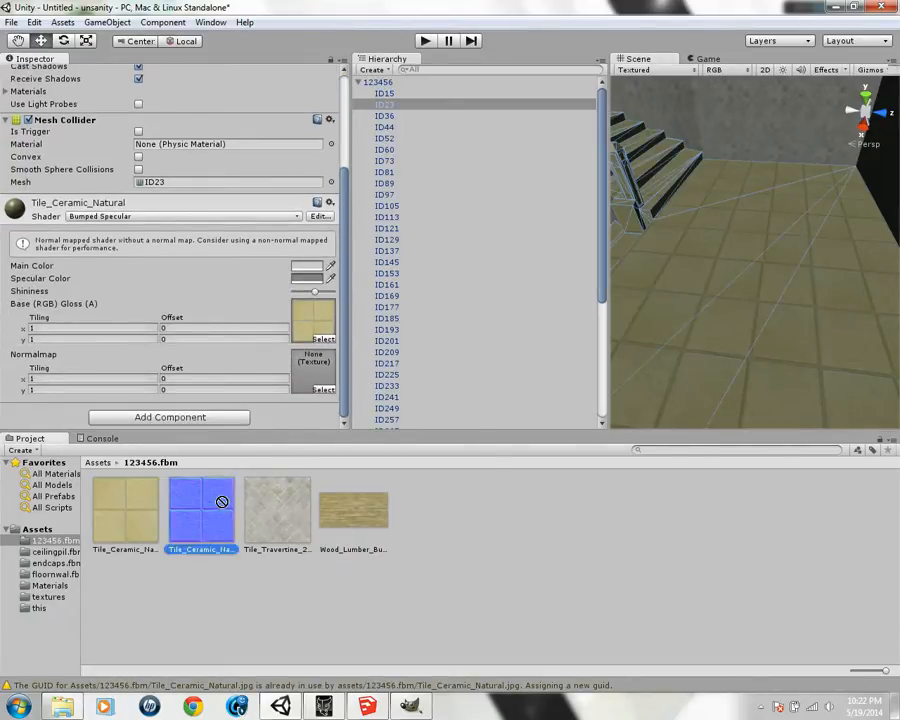
drag(307, 369, 305, 367)
Examine the bumped tile material up close on the hall's handrails and posts in an enlarged scene view
alt+drag(743, 311, 707, 380)
key(s)
right_drag(707, 379, 20, 113)
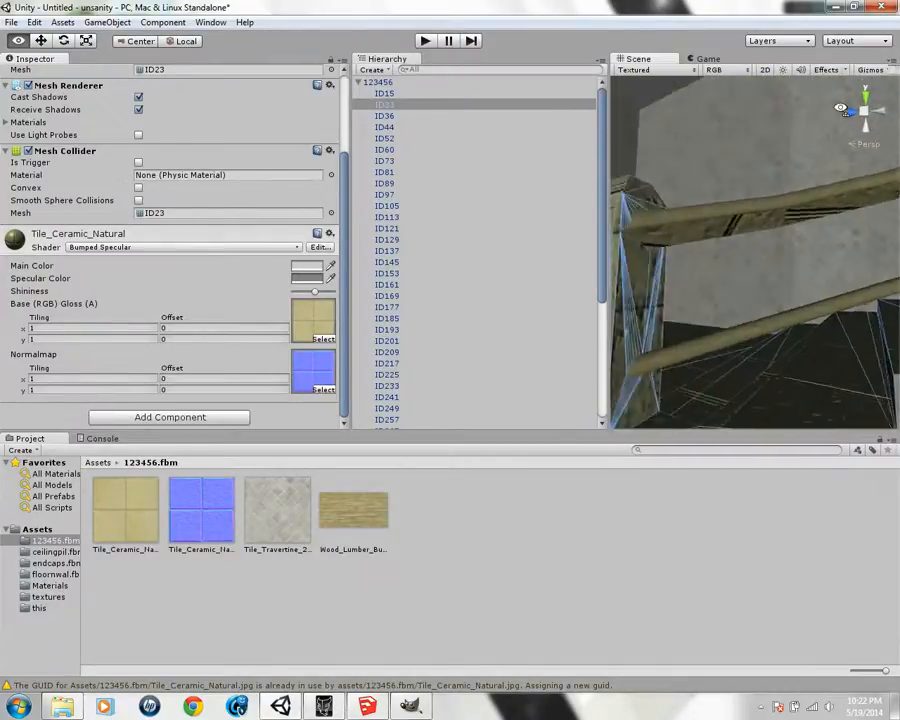
right_drag(843, 108, 366, 161)
key(shift+space)
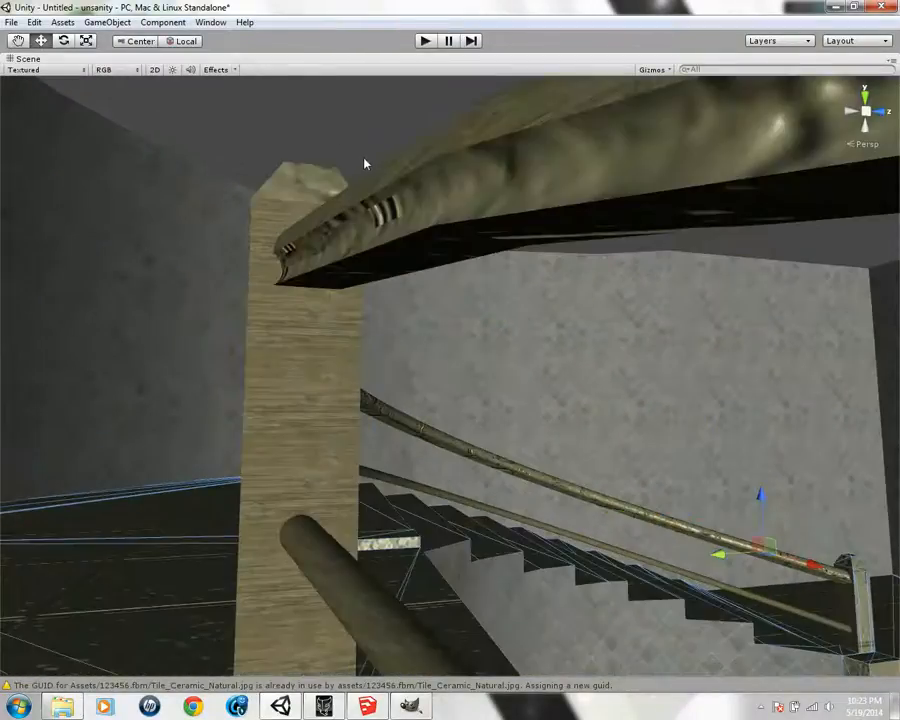
right_drag(363, 247, 326, 229)
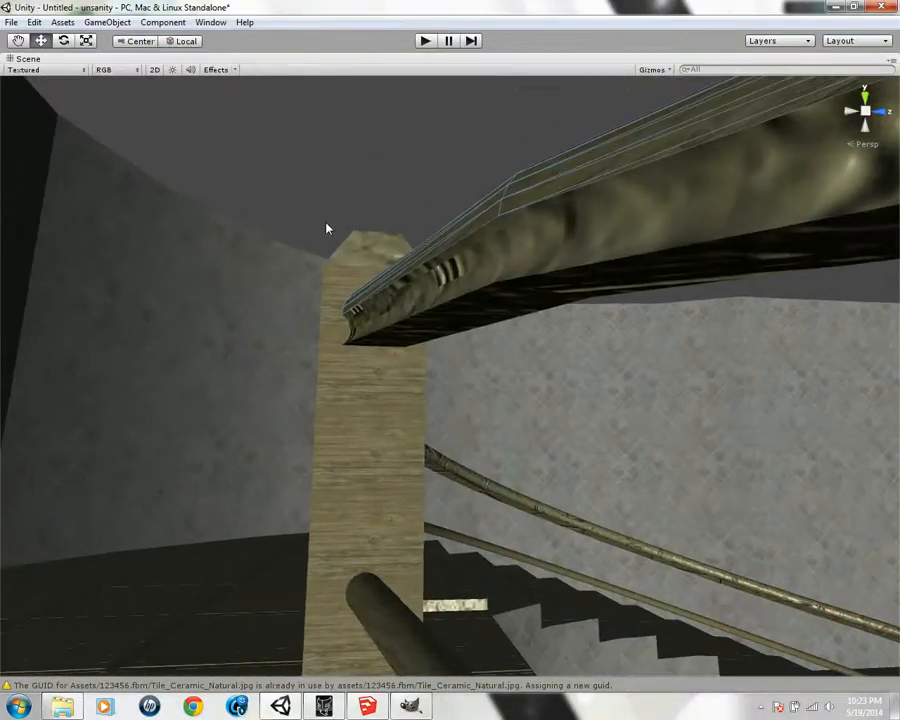
right_drag(381, 304, 461, 312)
right_drag(464, 237, 184, 174)
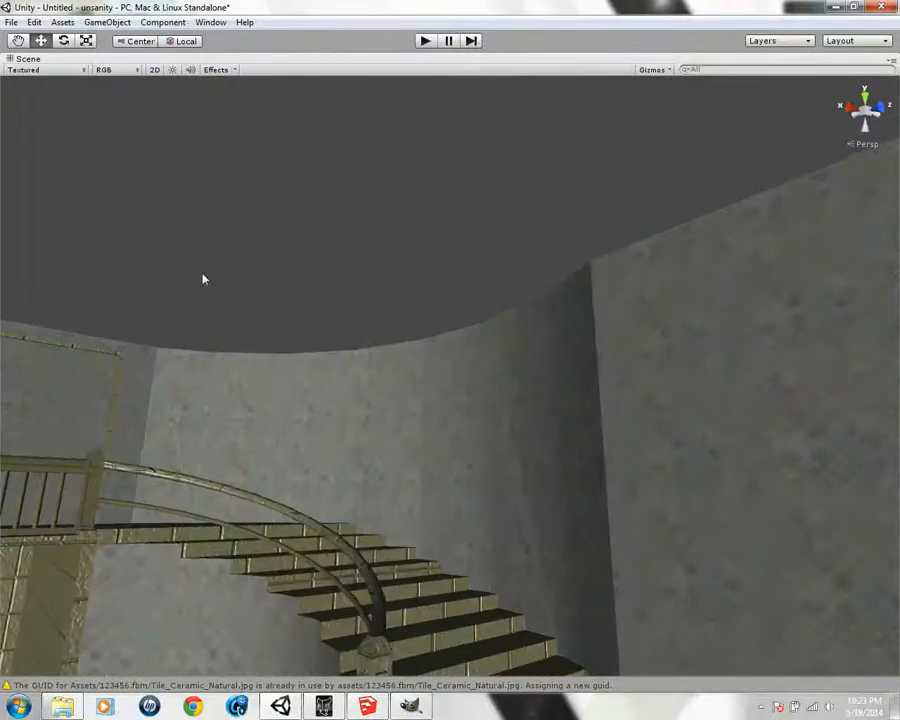
Look over the staircases, balcony, travertine walls and open top of the hall with the bumped material applied
right_drag(277, 386, 156, 412)
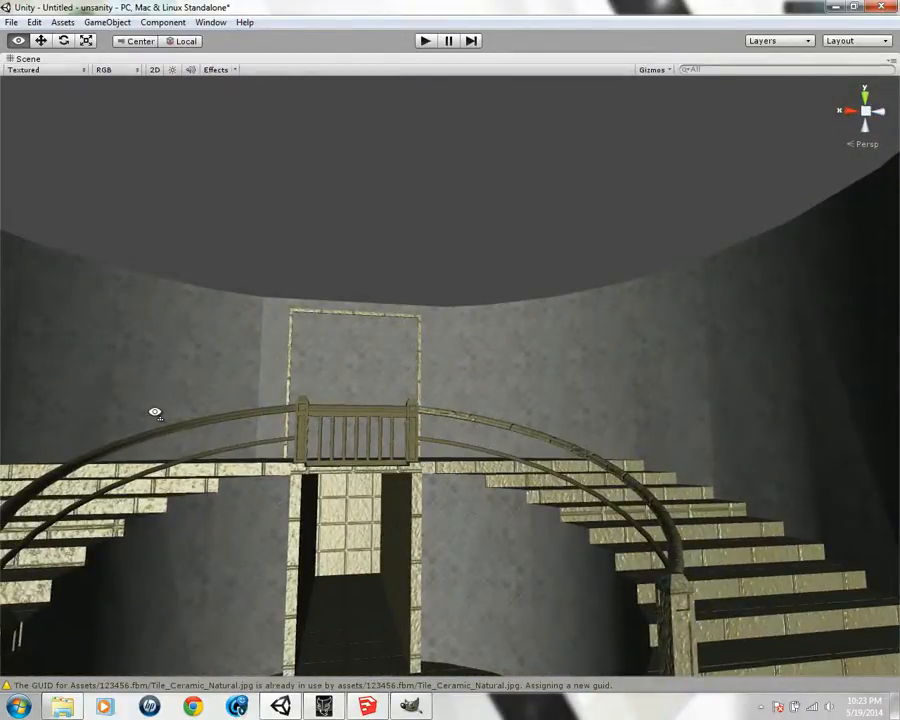
right_drag(156, 412, 364, 362)
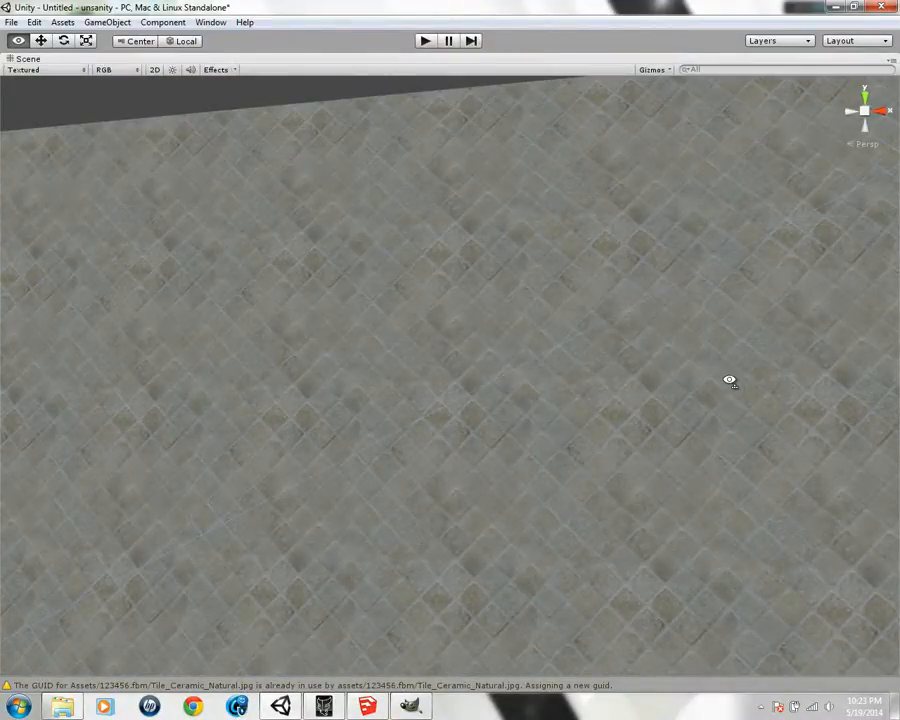
right_drag(729, 381, 505, 313)
right_drag(705, 256, 643, 278)
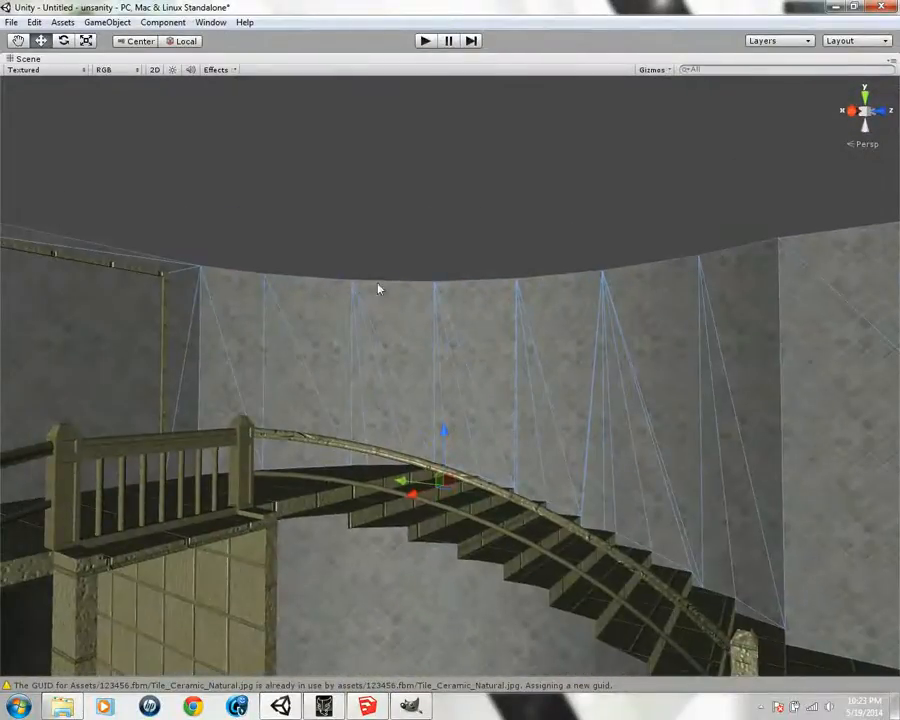
right_drag(707, 449, 618, 336)
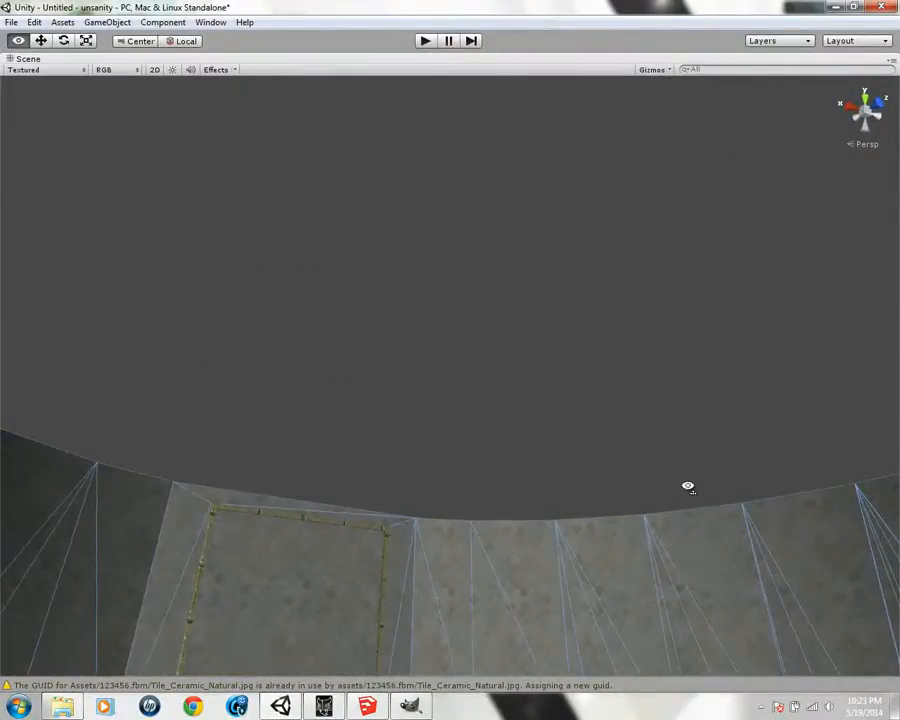
right_drag(688, 486, 628, 392)
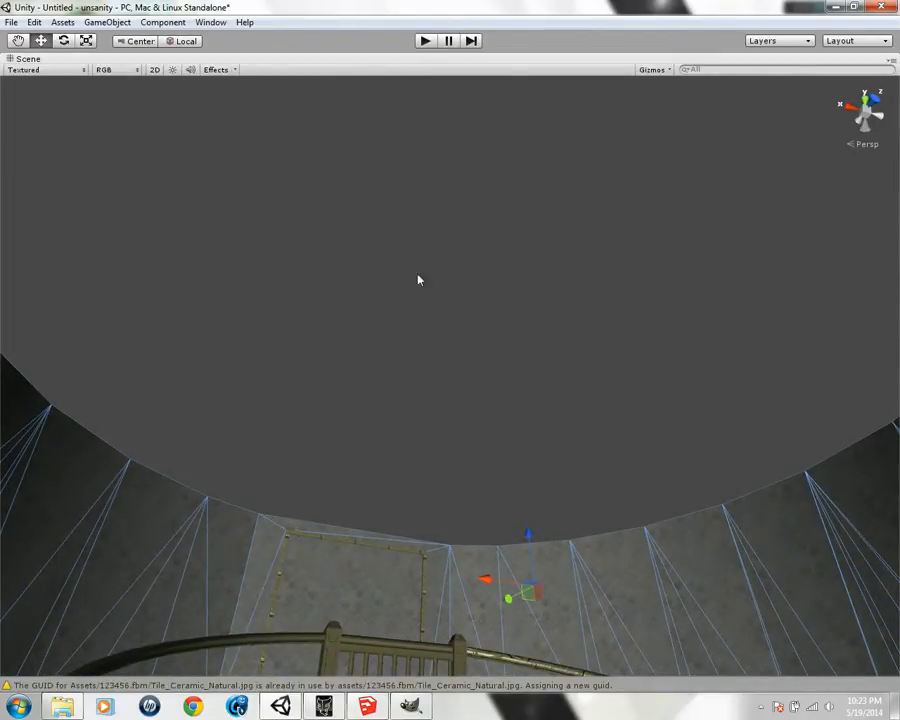
right_drag(557, 337, 604, 345)
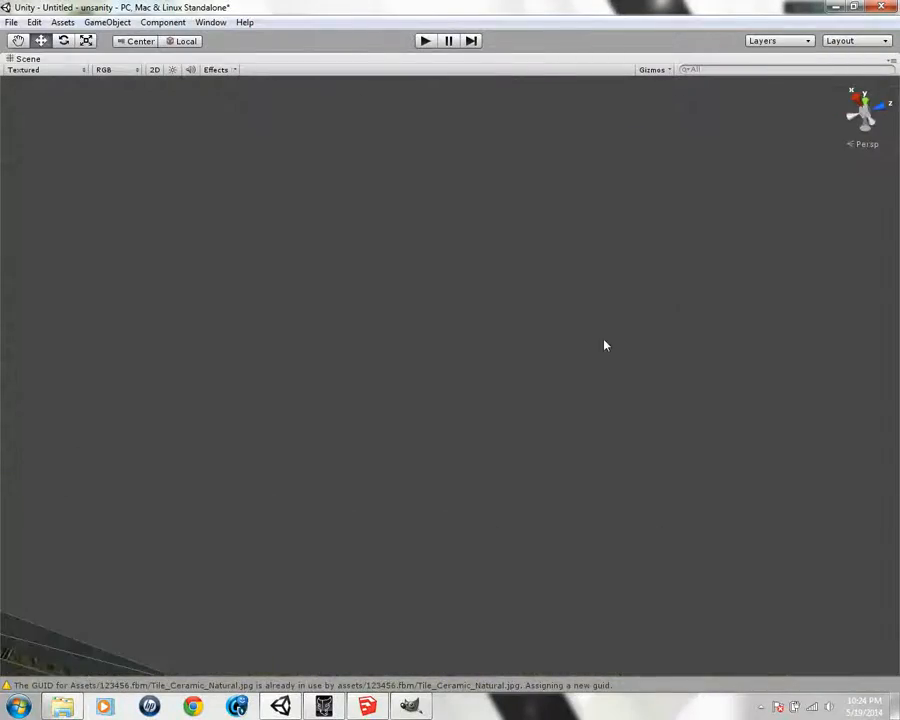